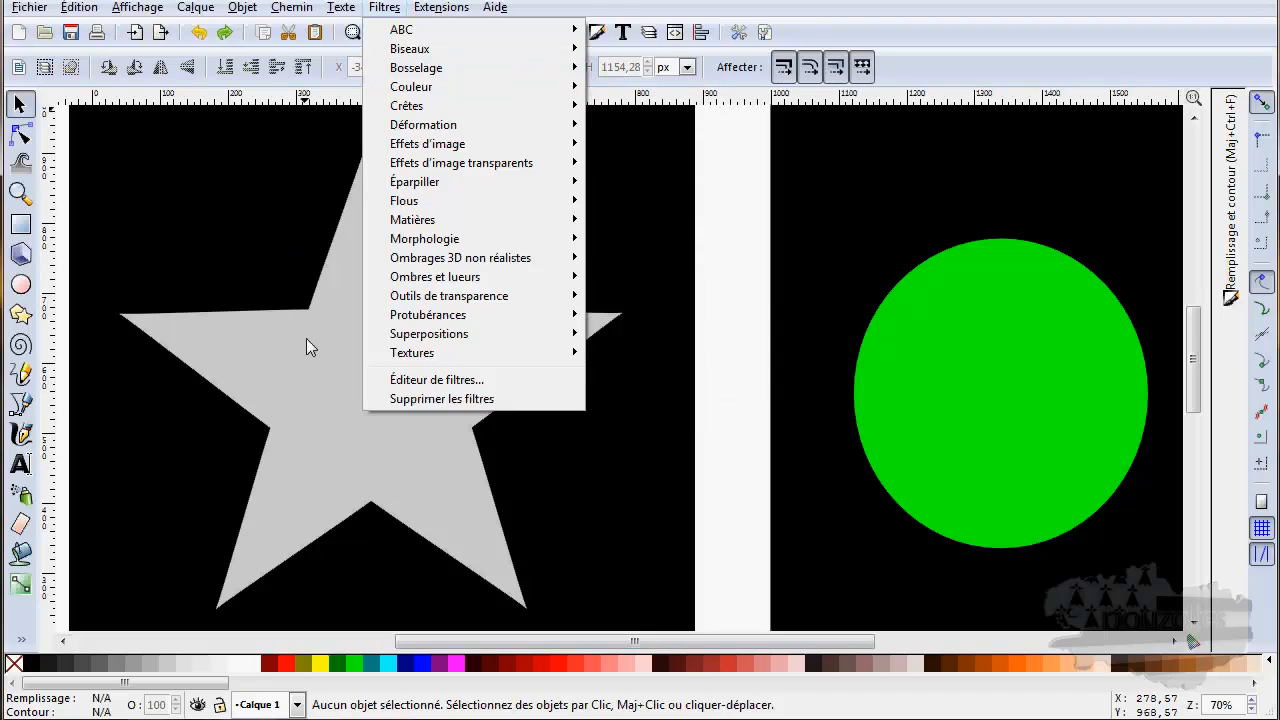
Apply the Acrylique épaisse embossing filter to the gray star and the green circle together.
click(307, 340)
click(307, 340)
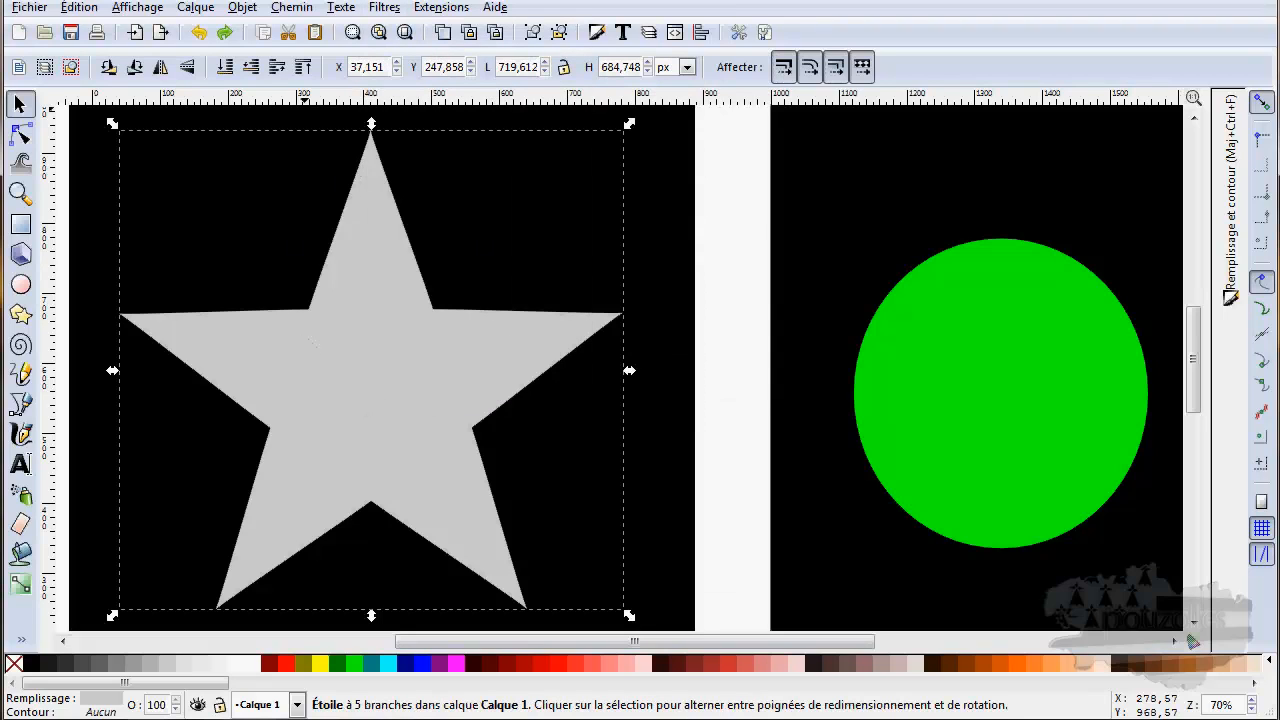
shift+click(940, 348)
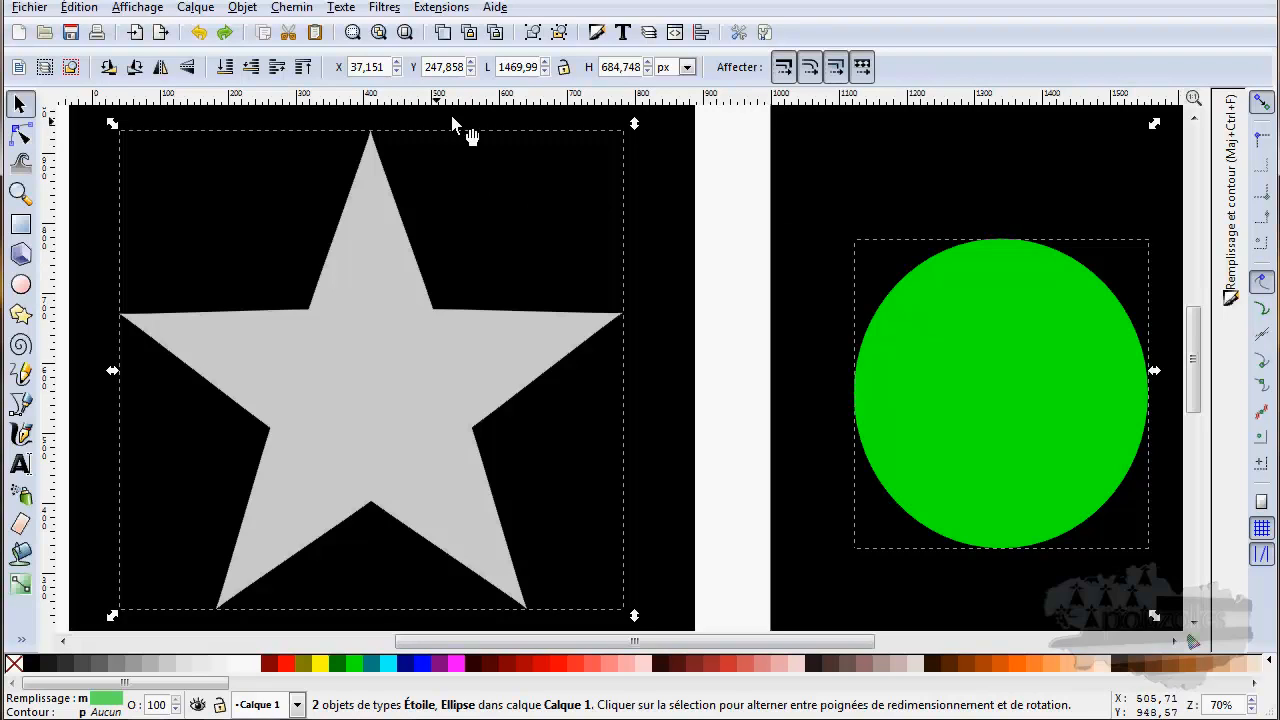
click(382, 7)
mouse_move(416, 74)
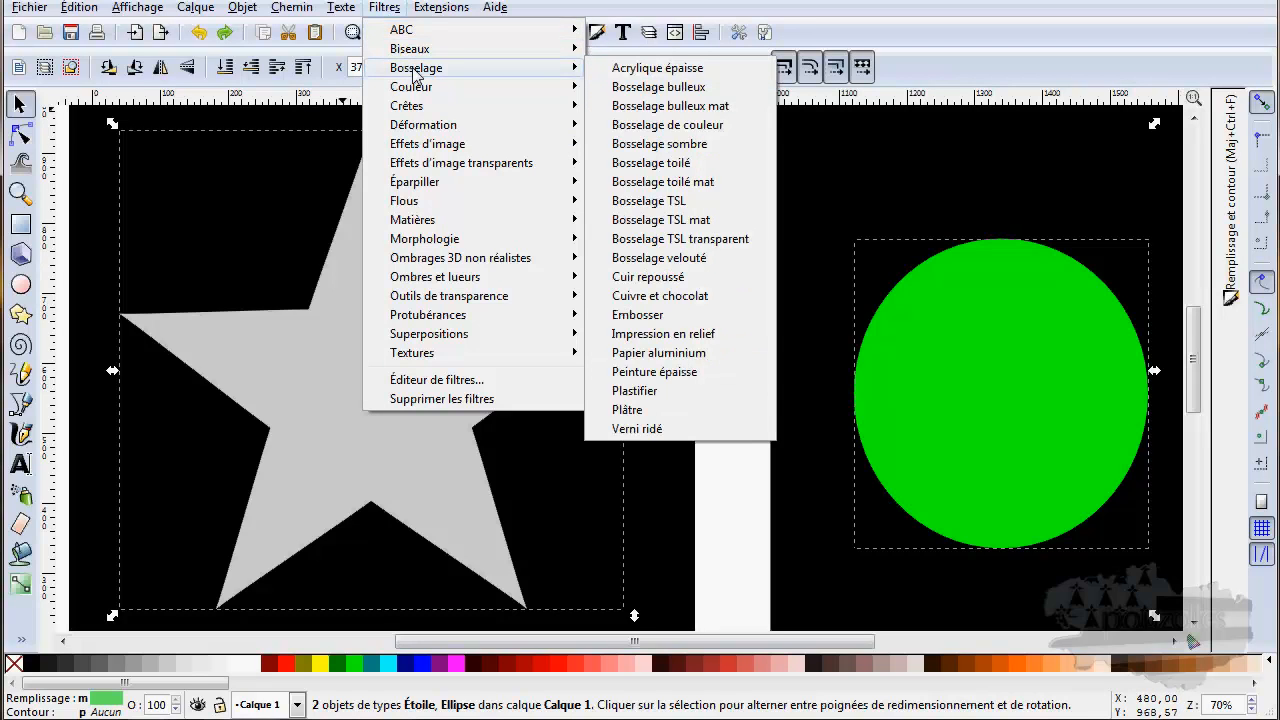
click(680, 74)
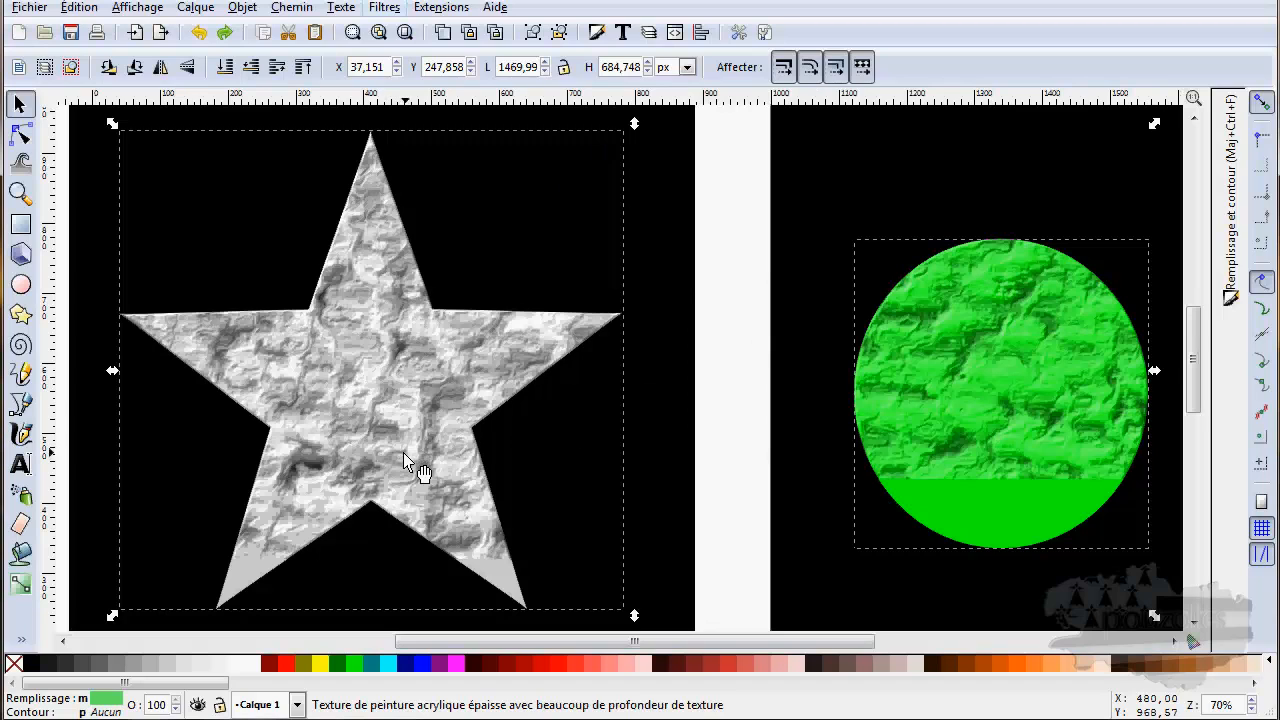
key(ctrl+a)
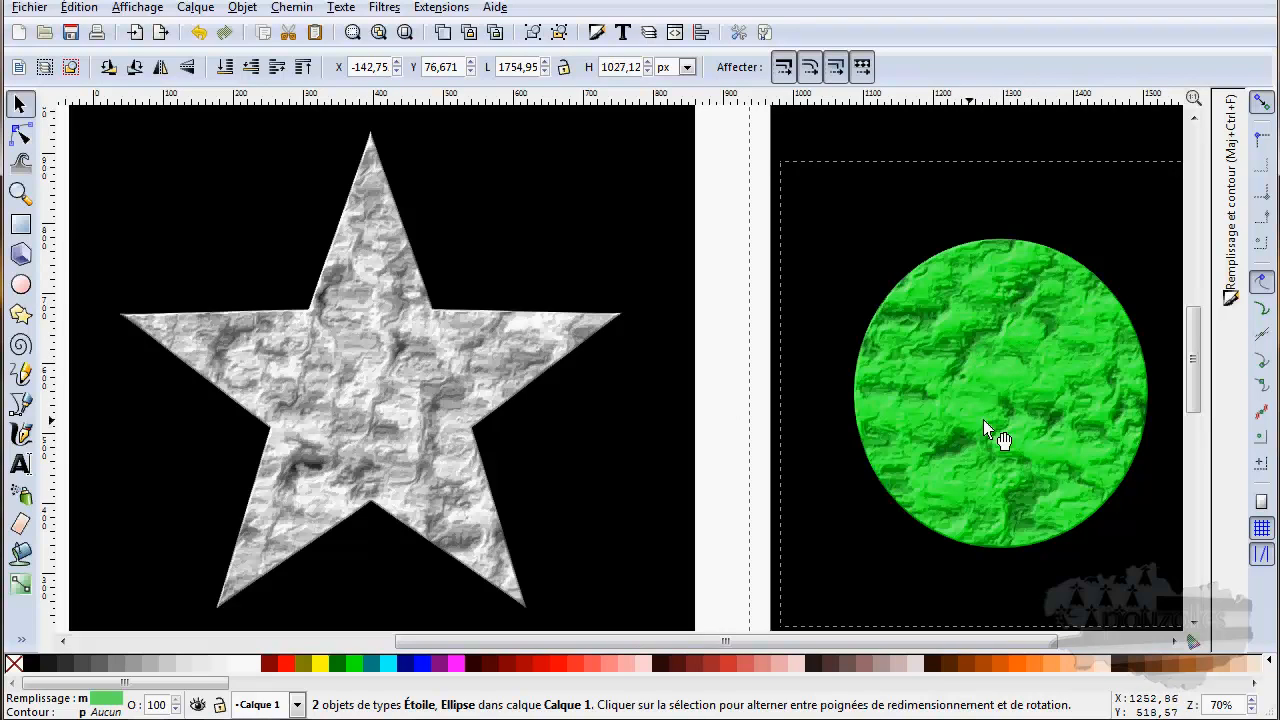
Test different fills on the filtered circle: a dark gray, an orange-brown and finally the brown #784421.
click(845, 345)
click(918, 355)
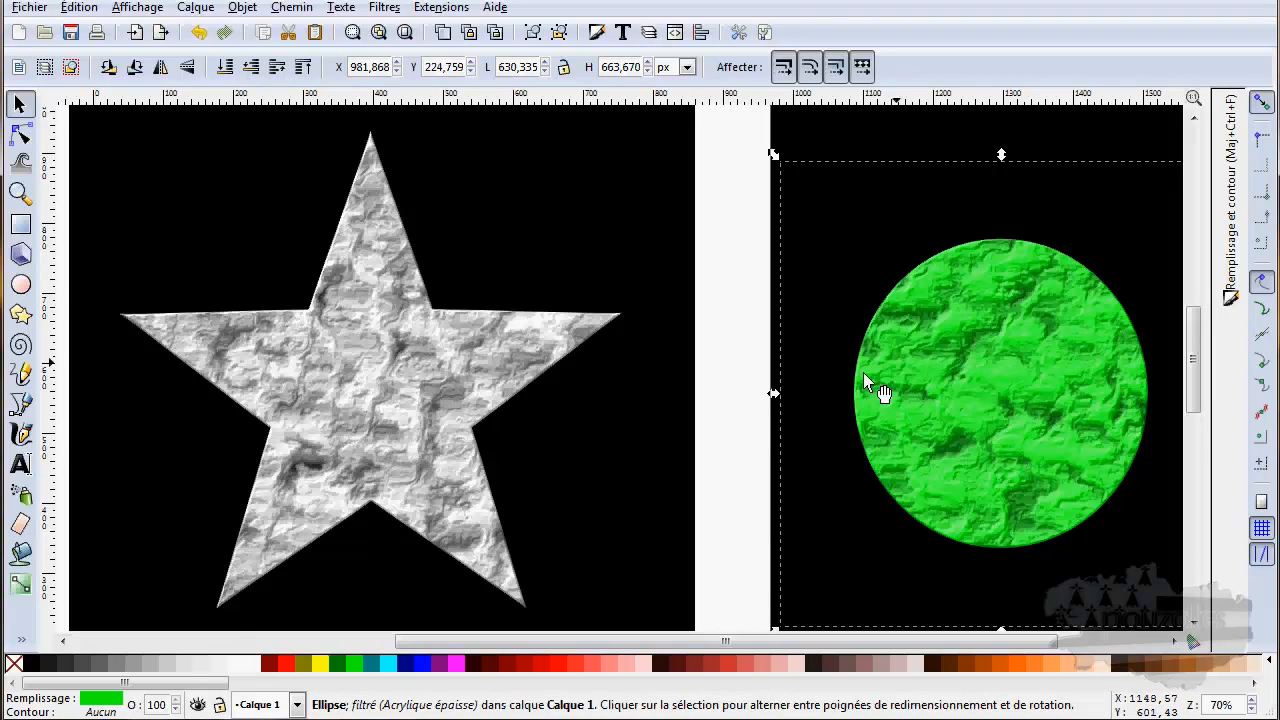
click(103, 669)
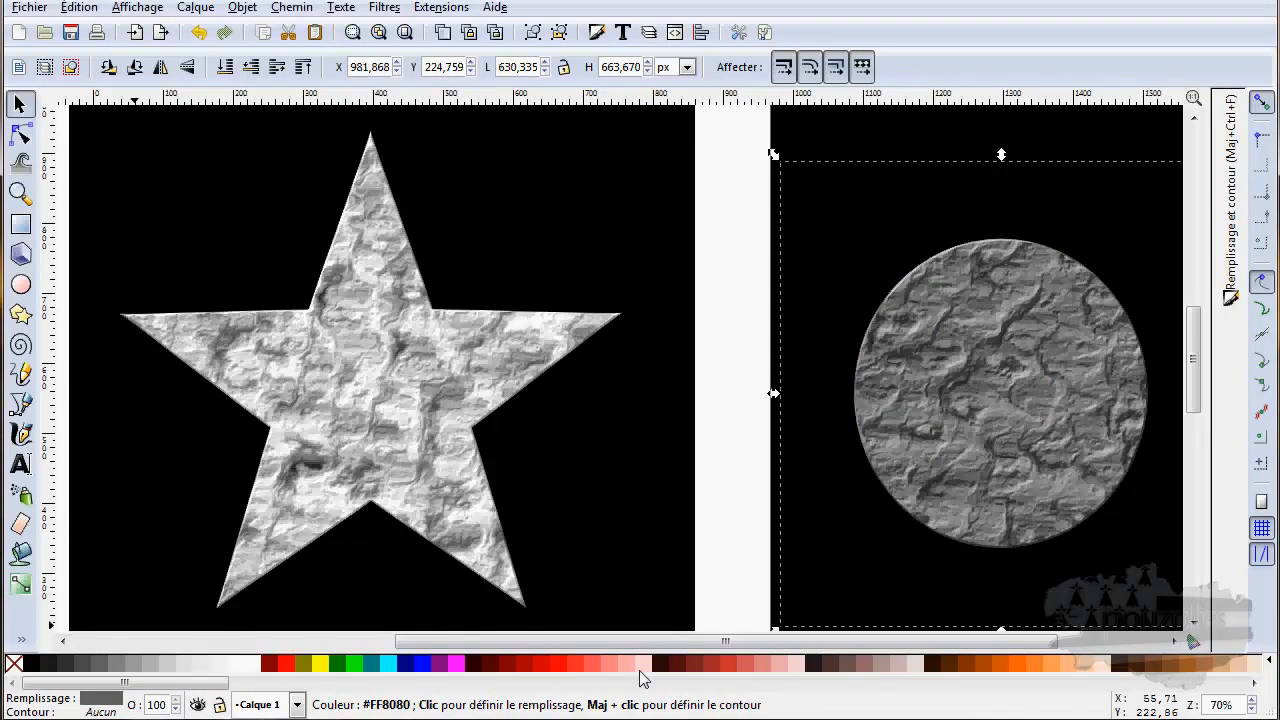
click(1174, 670)
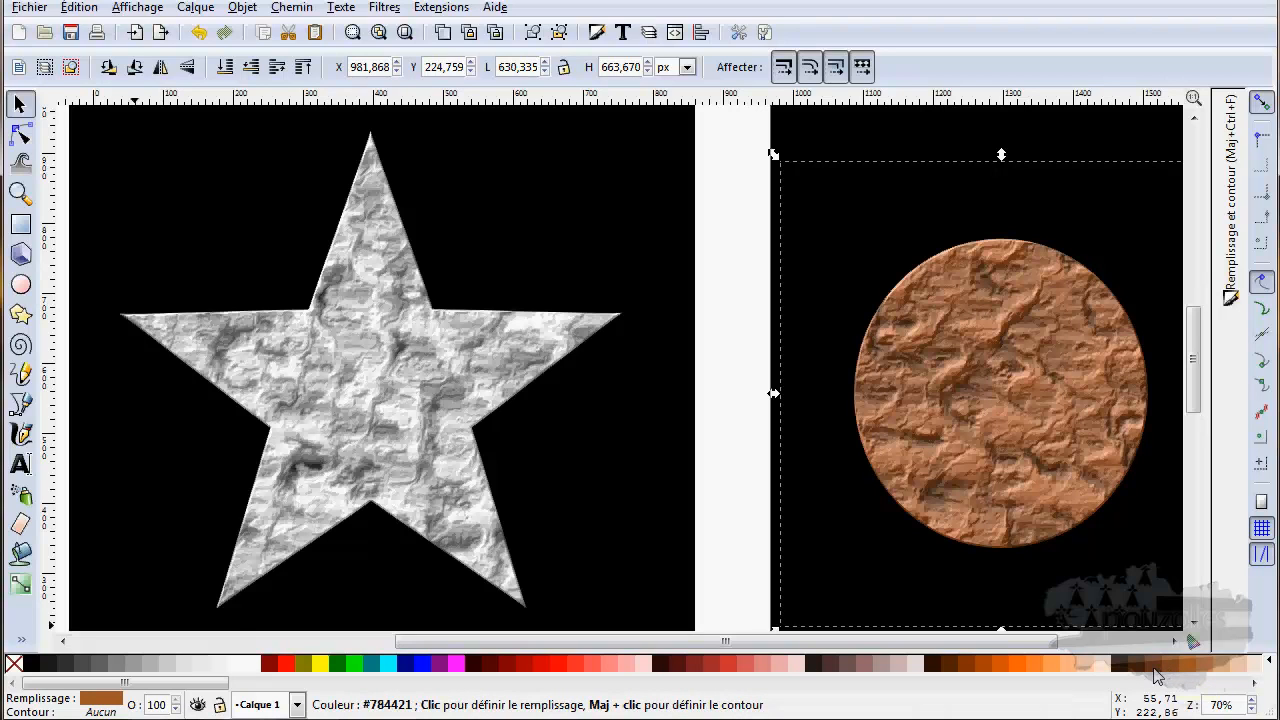
click(1154, 668)
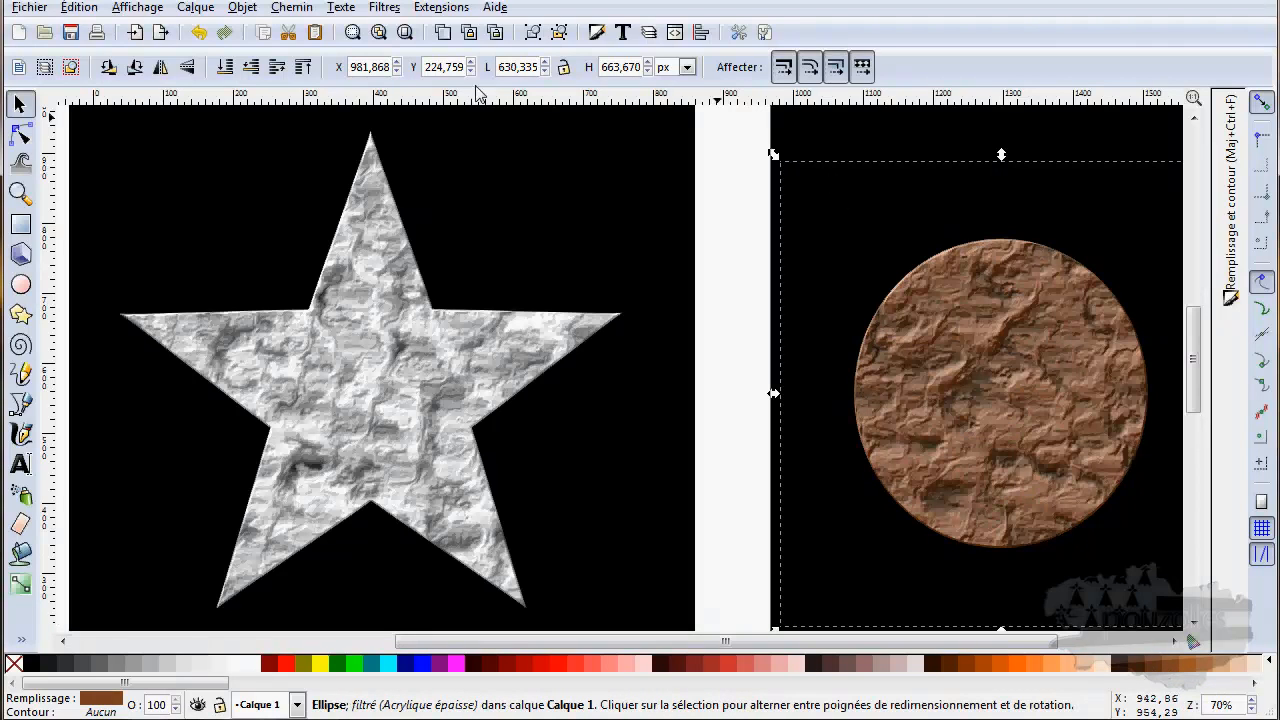
Undo the circle's colour changes and the Acrylique épaisse filter on both shapes.
click(199, 33)
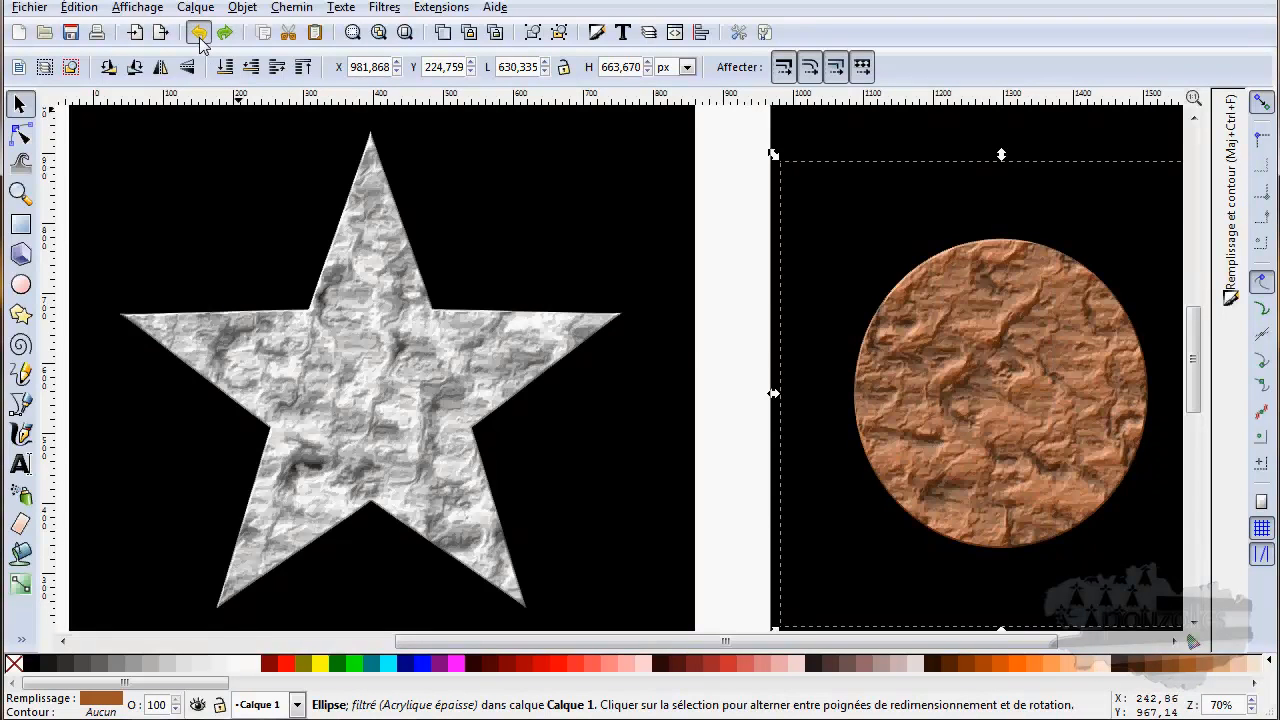
click(199, 33)
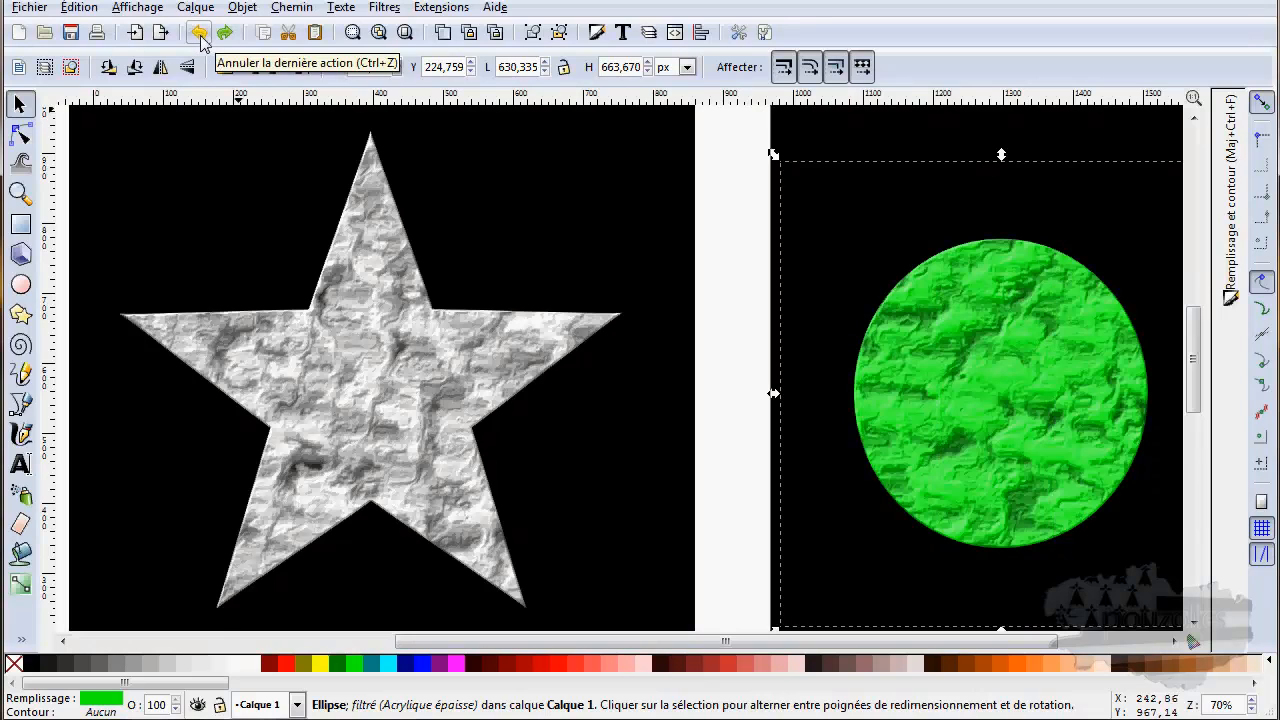
click(199, 34)
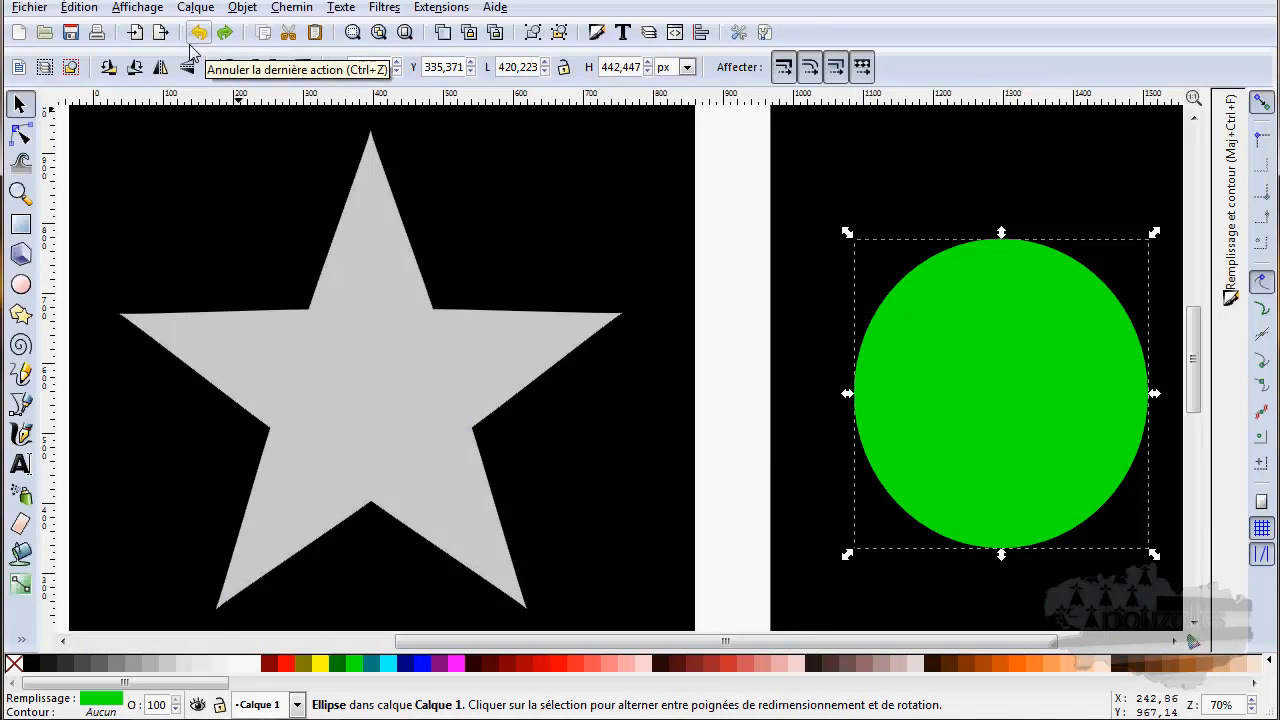
Apply the Bosselage bulleux filter to both the circle and the star.
shift+click(335, 410)
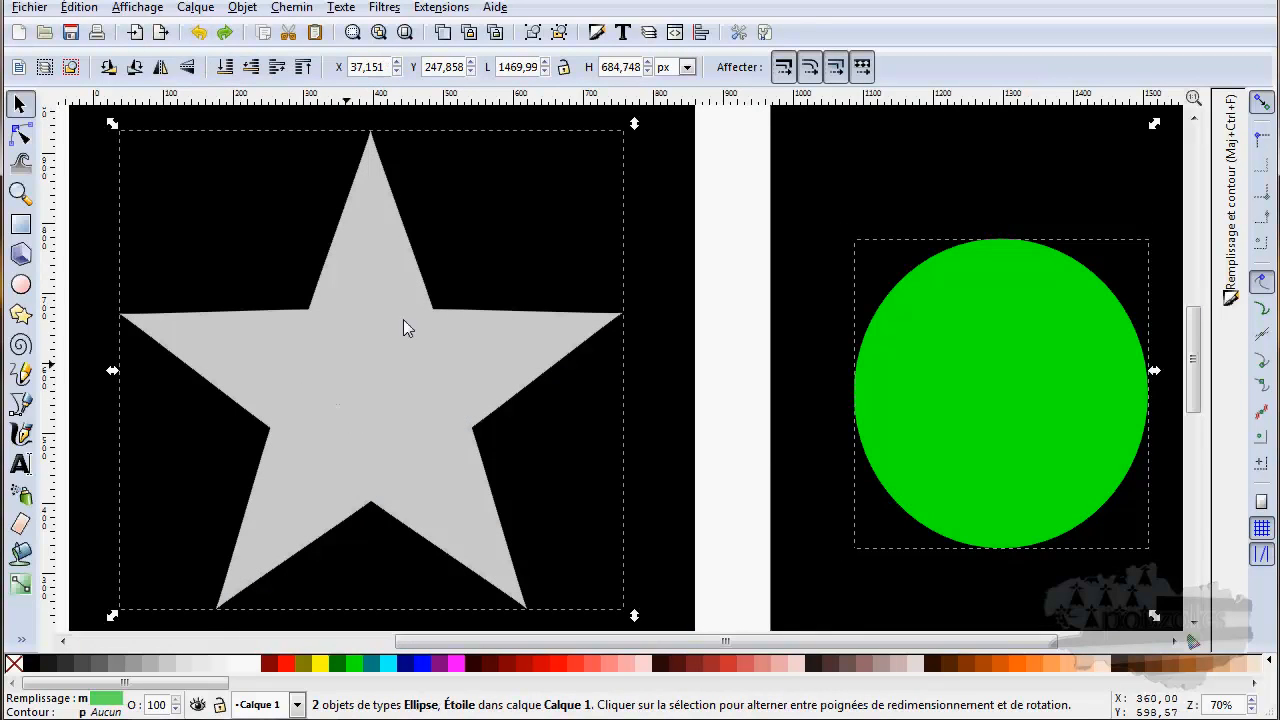
click(382, 8)
mouse_move(416, 70)
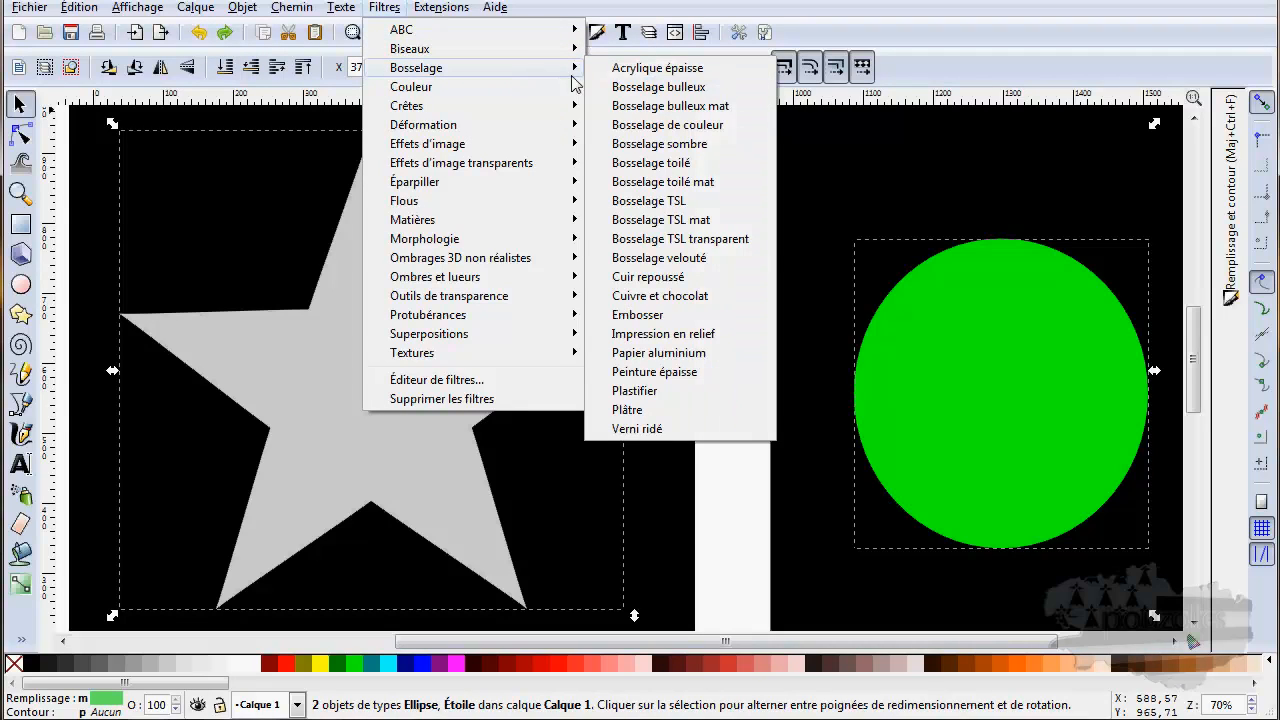
click(659, 88)
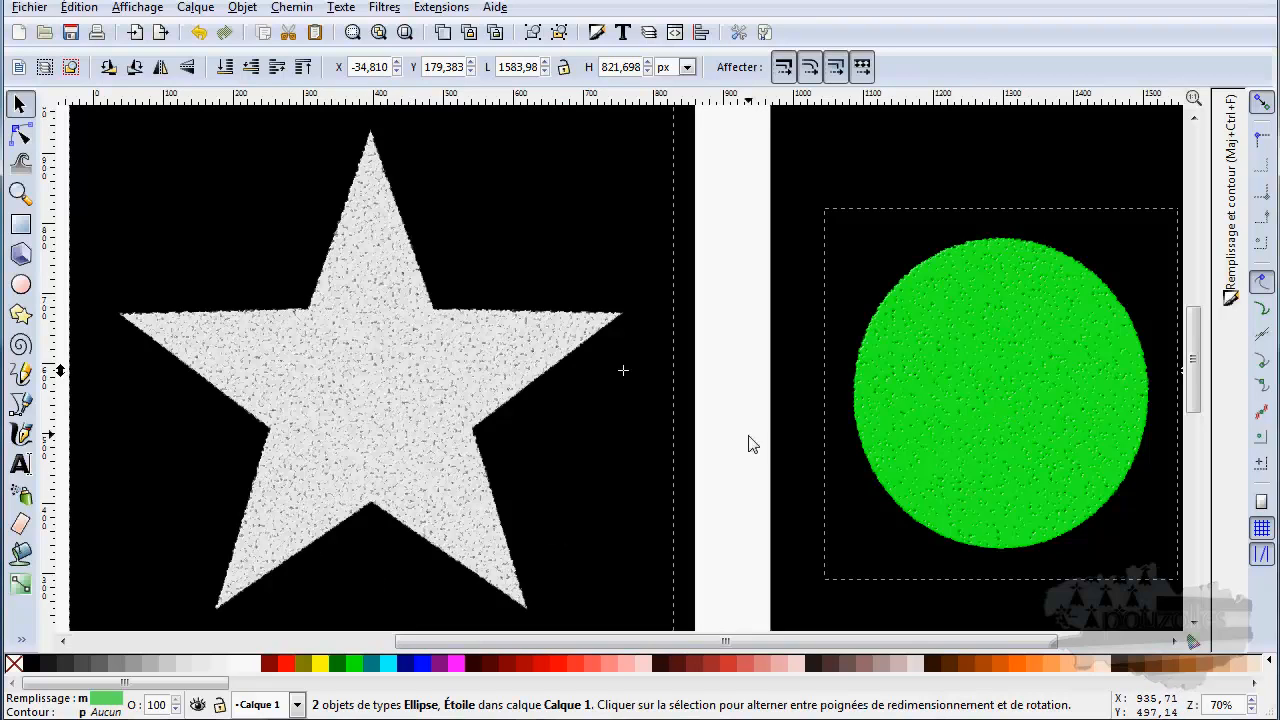
Test the bubbly embossing on the circle with an 80% gray fill and a lighter medium gray fill.
click(940, 428)
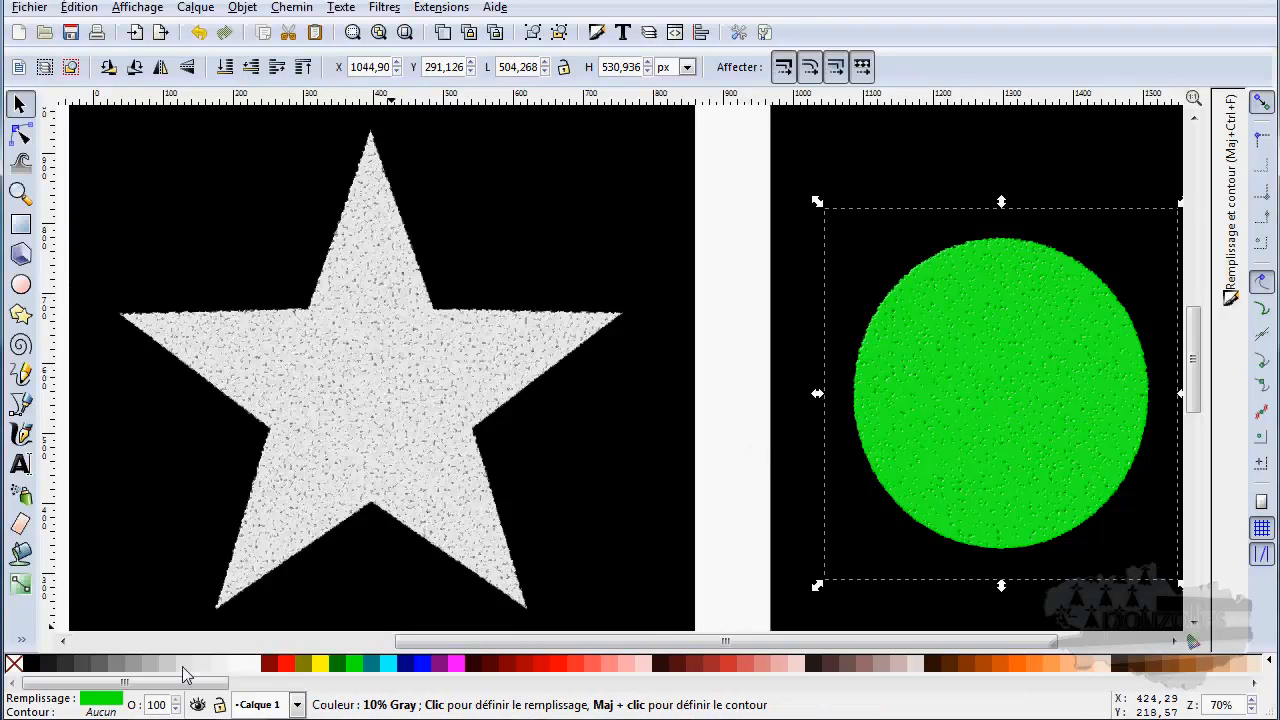
click(66, 668)
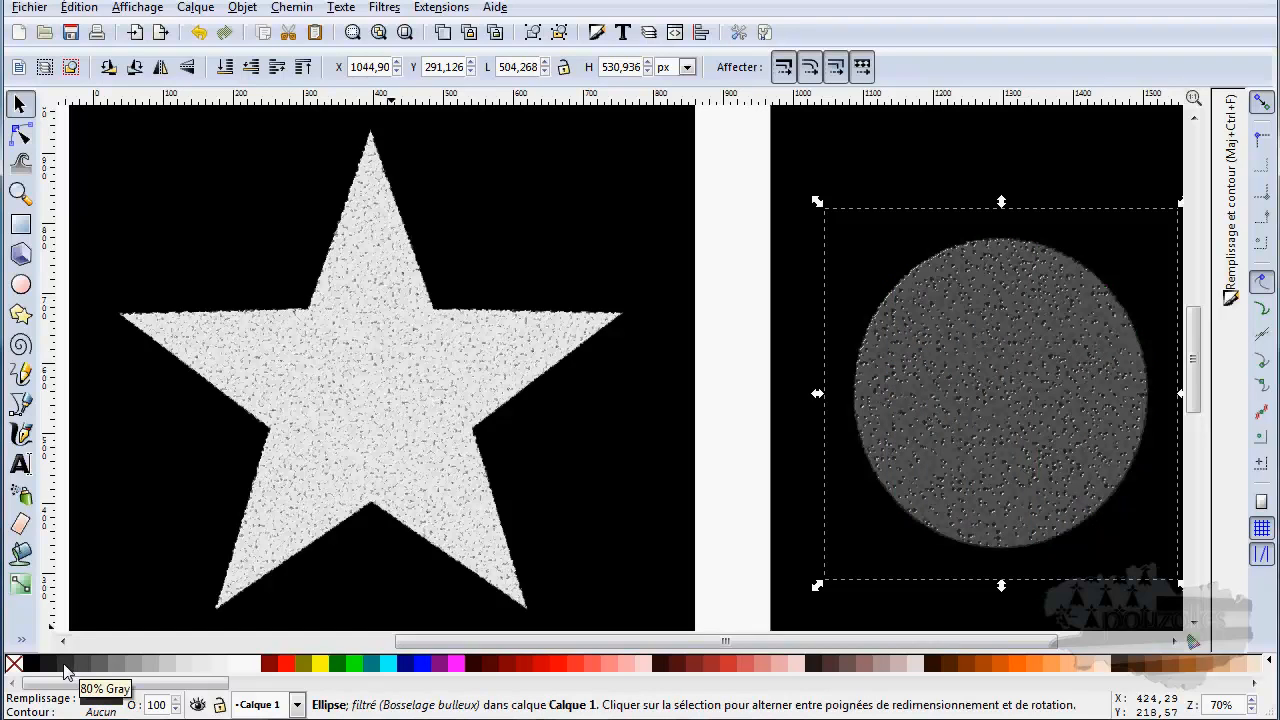
click(131, 668)
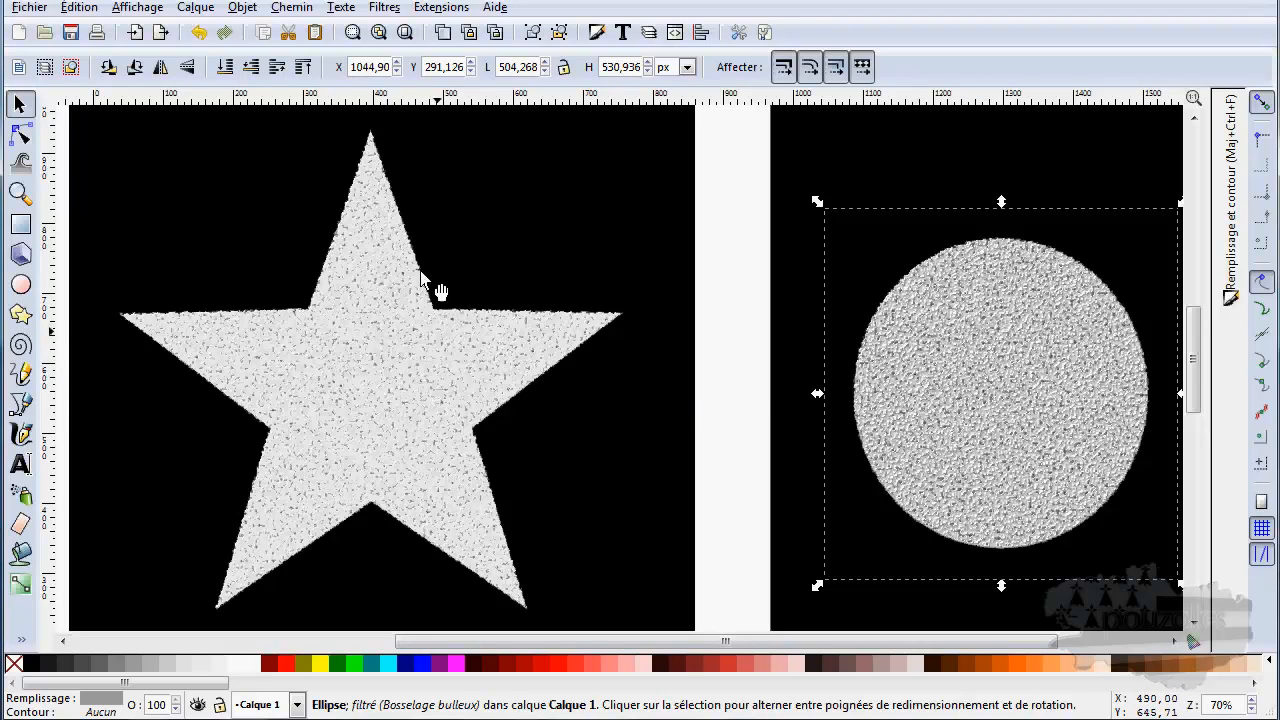
Undo the circle's gray fills and the Bosselage bulleux filter on both shapes.
click(197, 35)
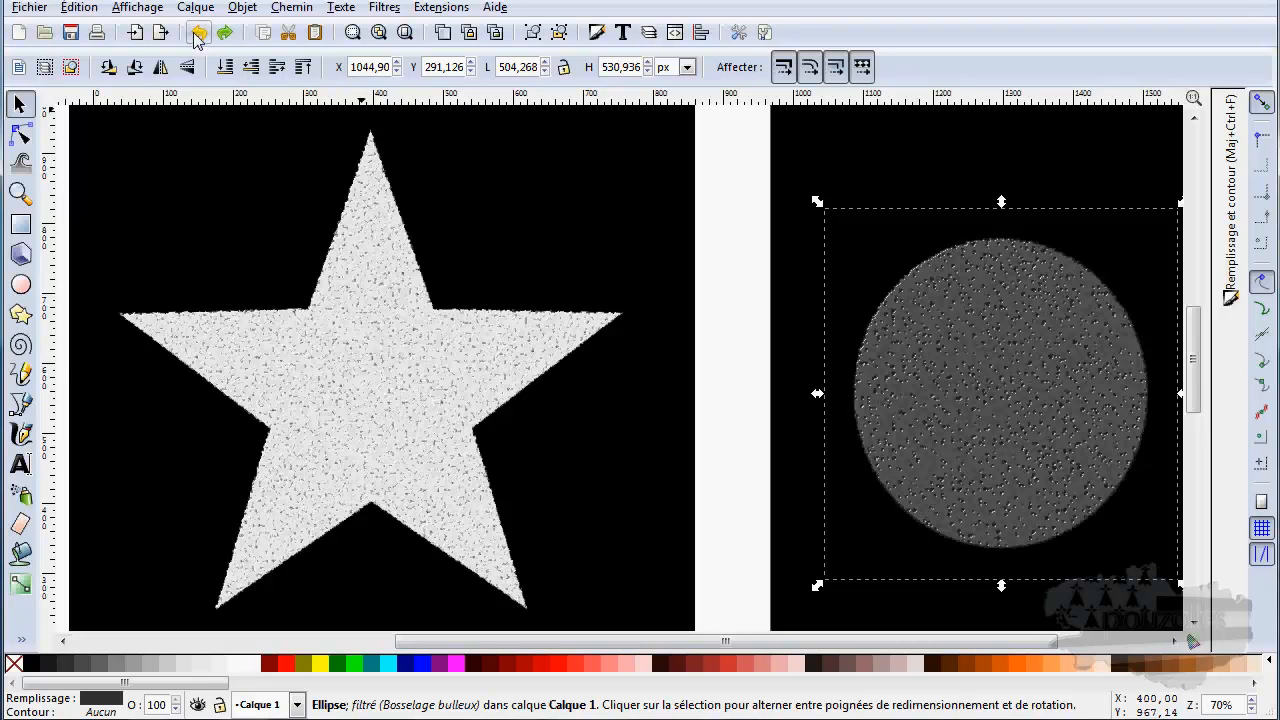
click(197, 35)
click(197, 35)
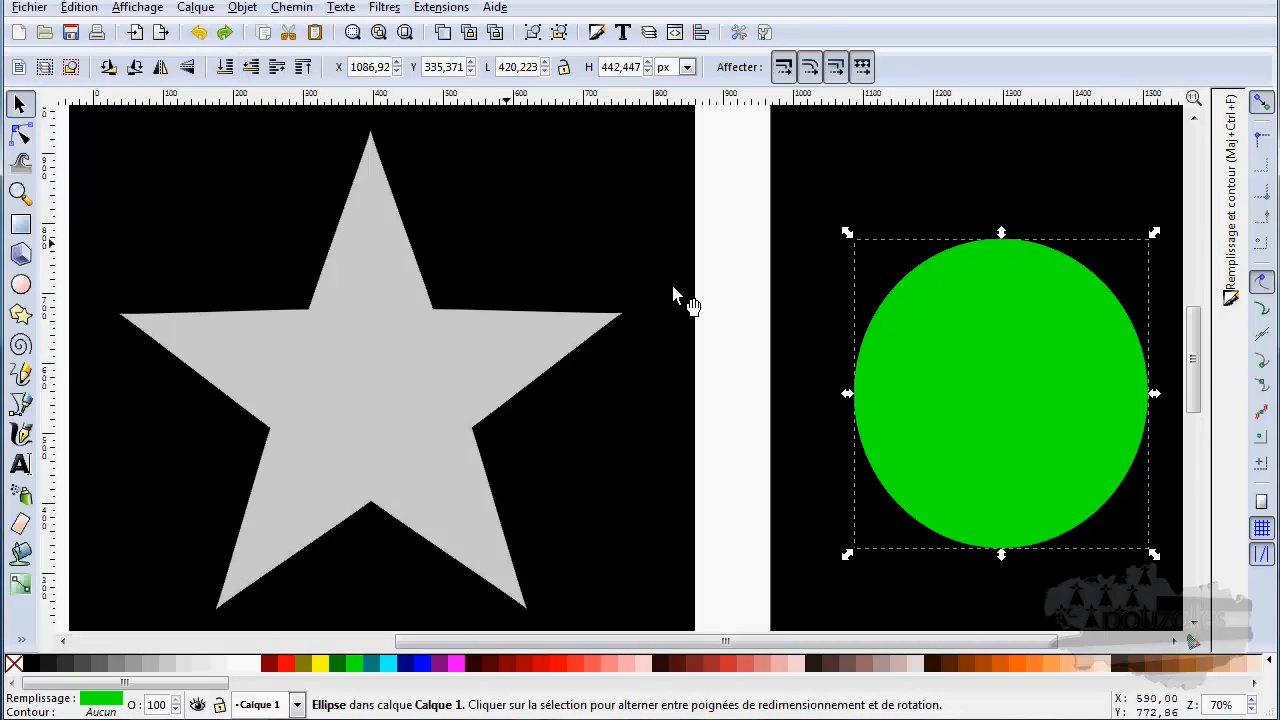
Try the Bosselage bulleux mat filter on both the circle and the star, and undo it.
shift+click(445, 352)
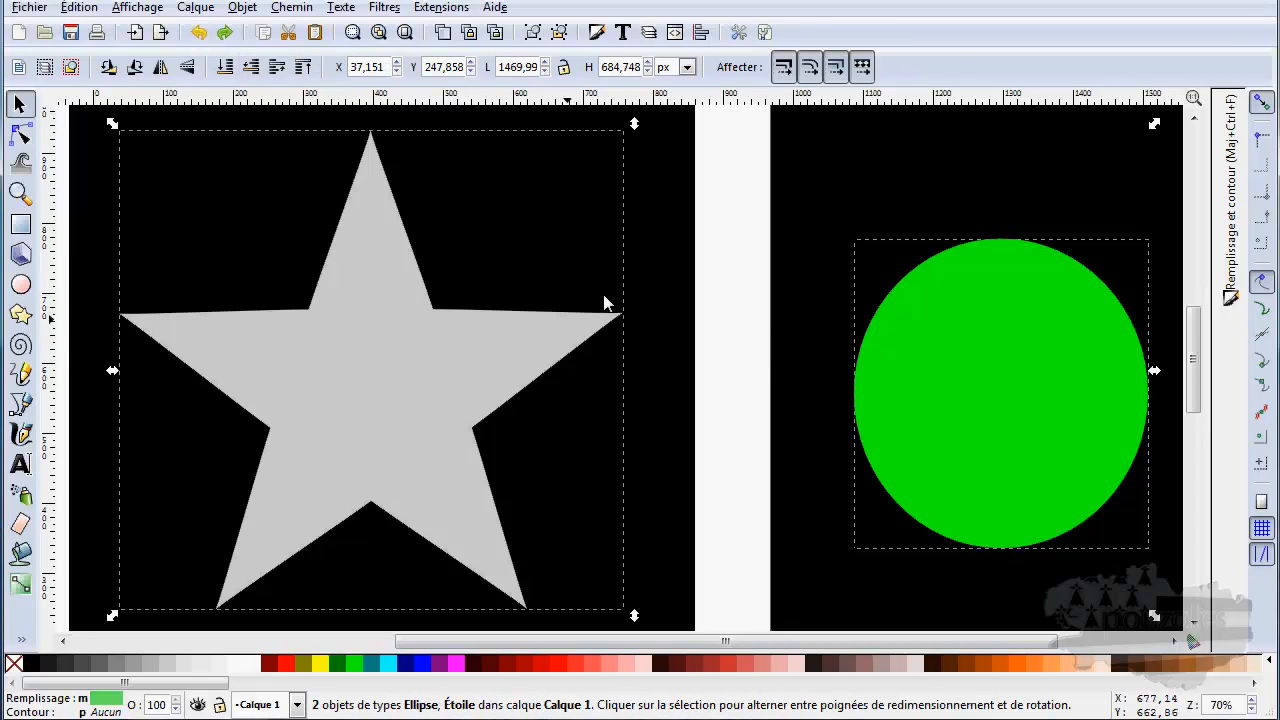
click(383, 8)
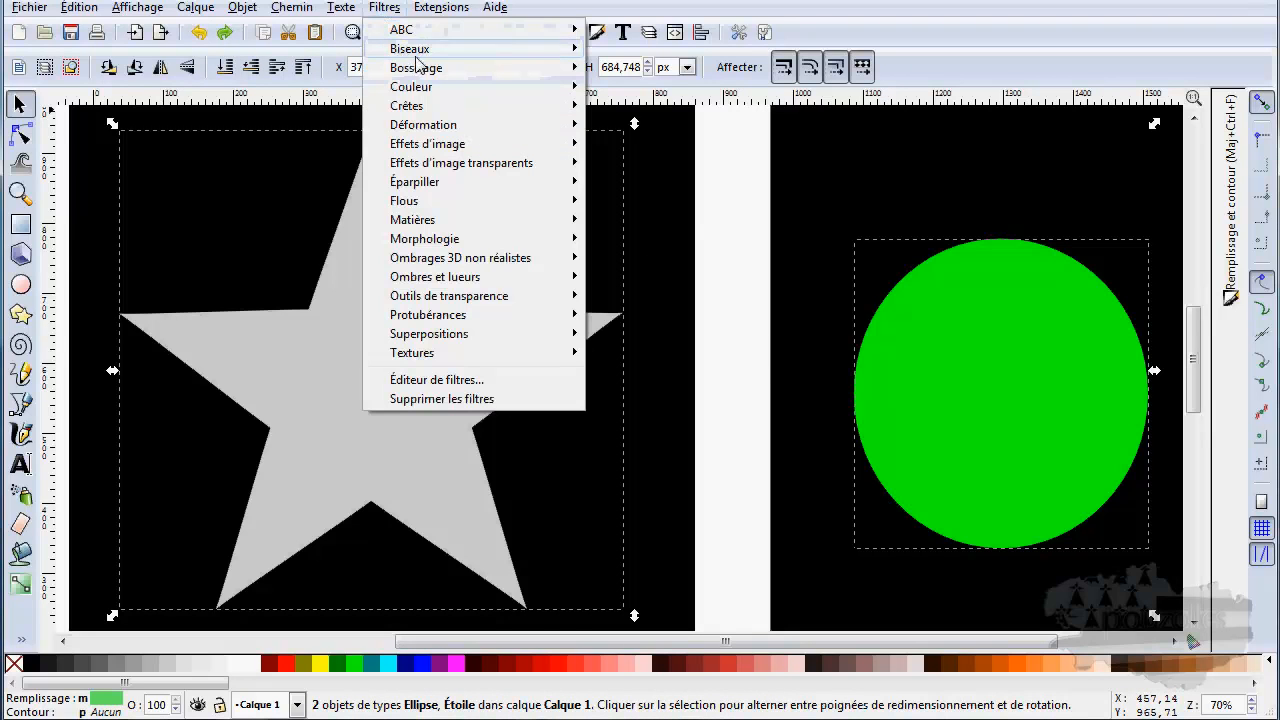
mouse_move(450, 75)
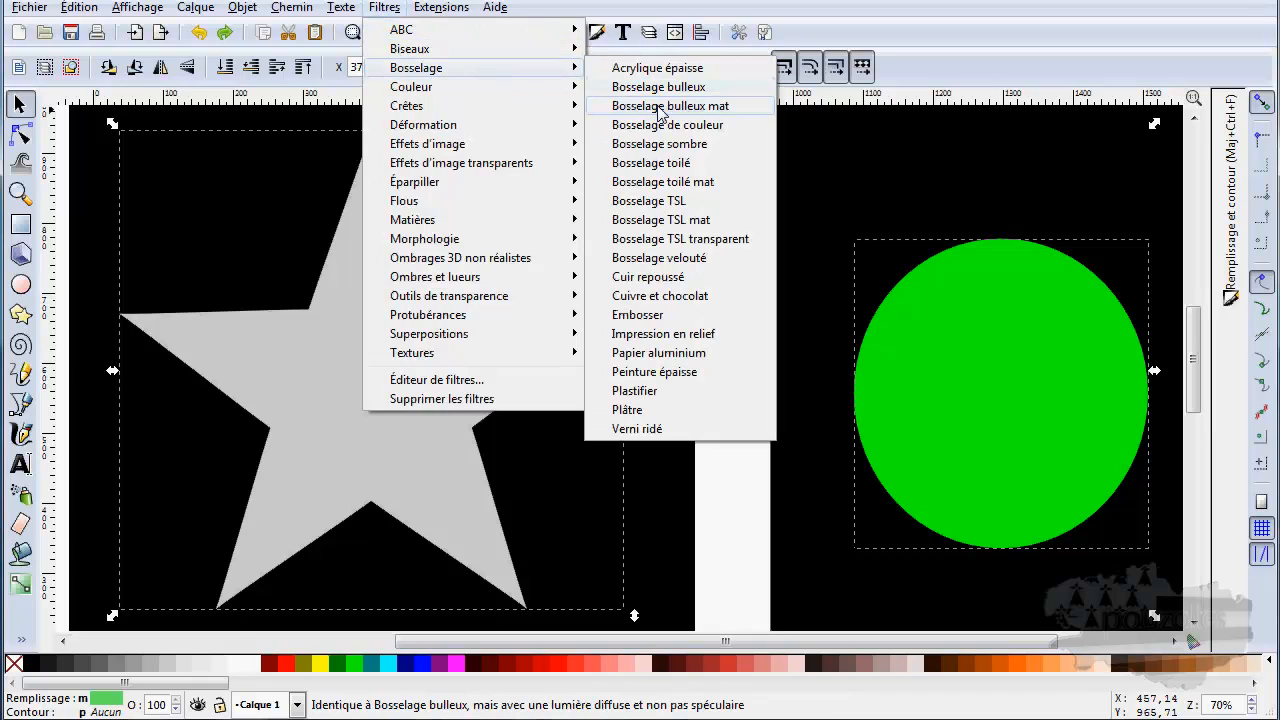
click(656, 107)
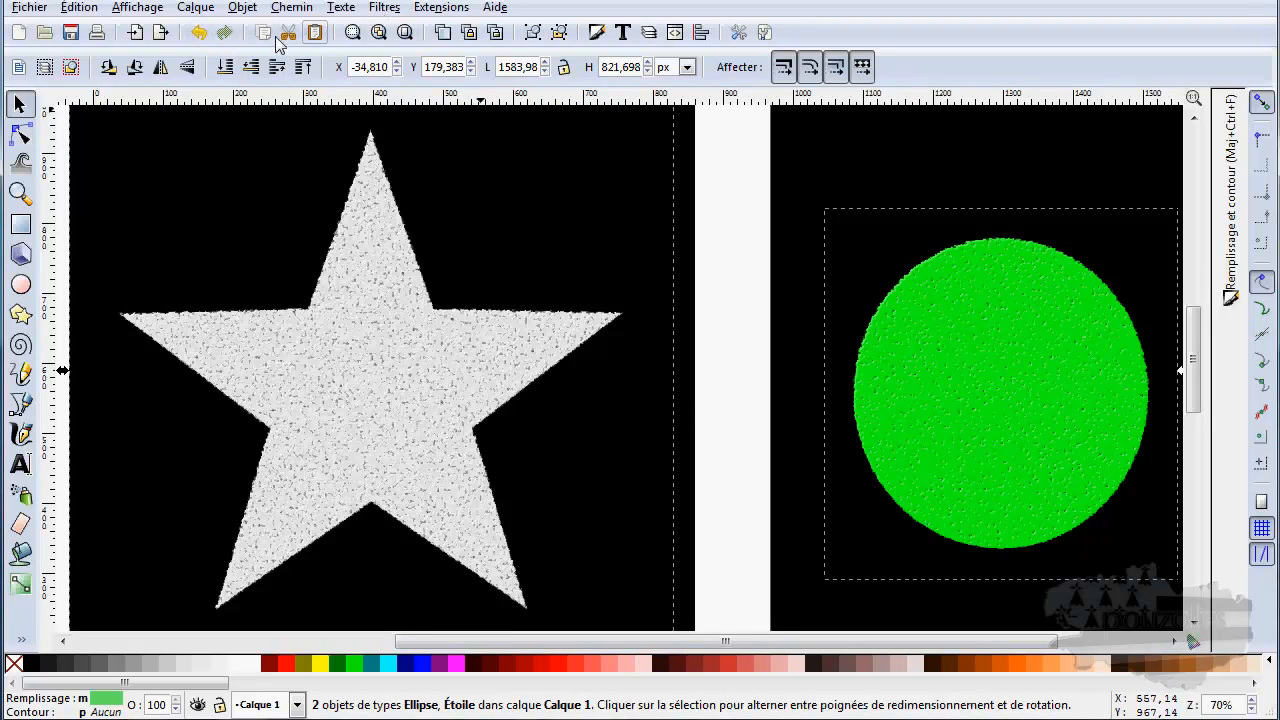
click(199, 35)
Try the Bosselage de couleur filter on the selected star and circle, and undo it.
click(384, 8)
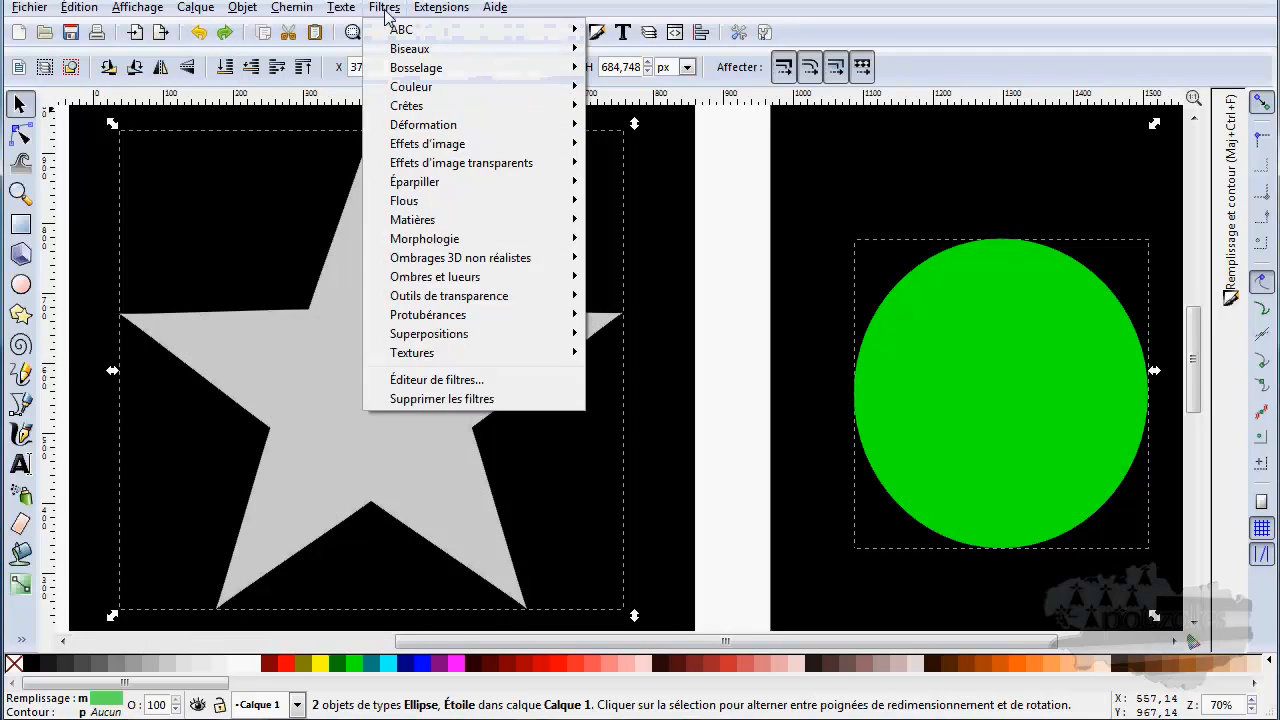
mouse_move(518, 68)
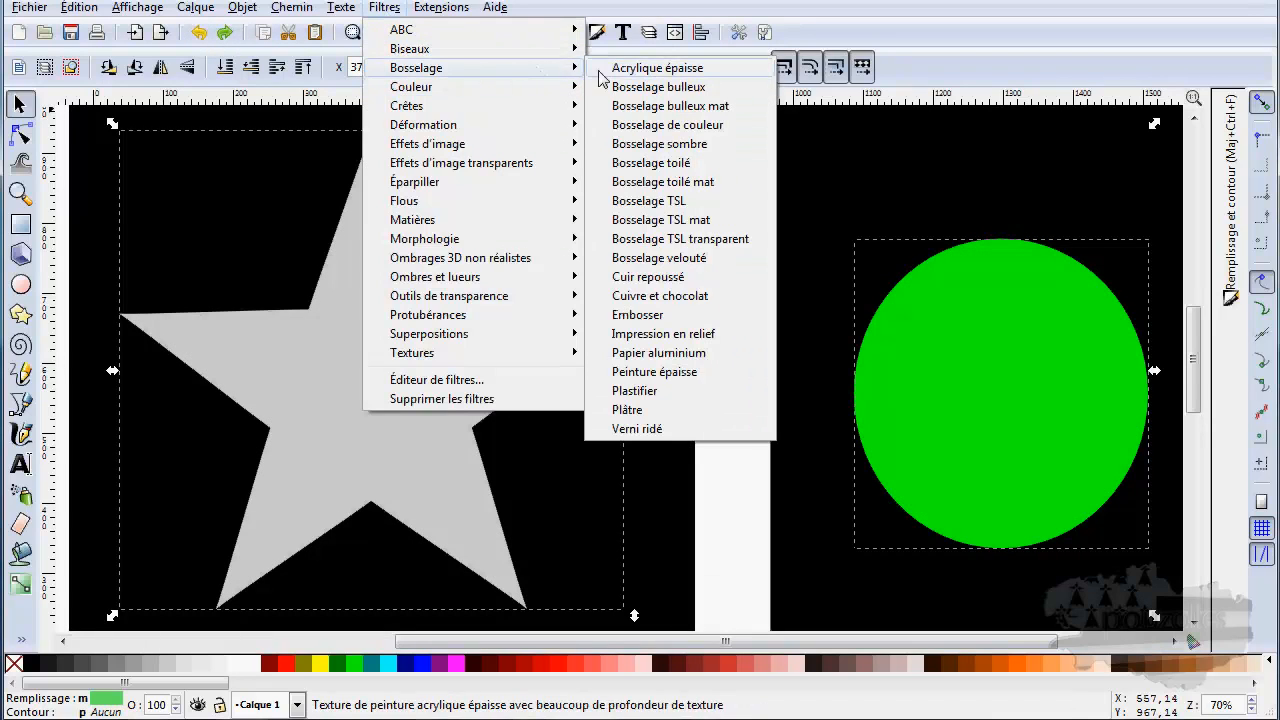
click(684, 132)
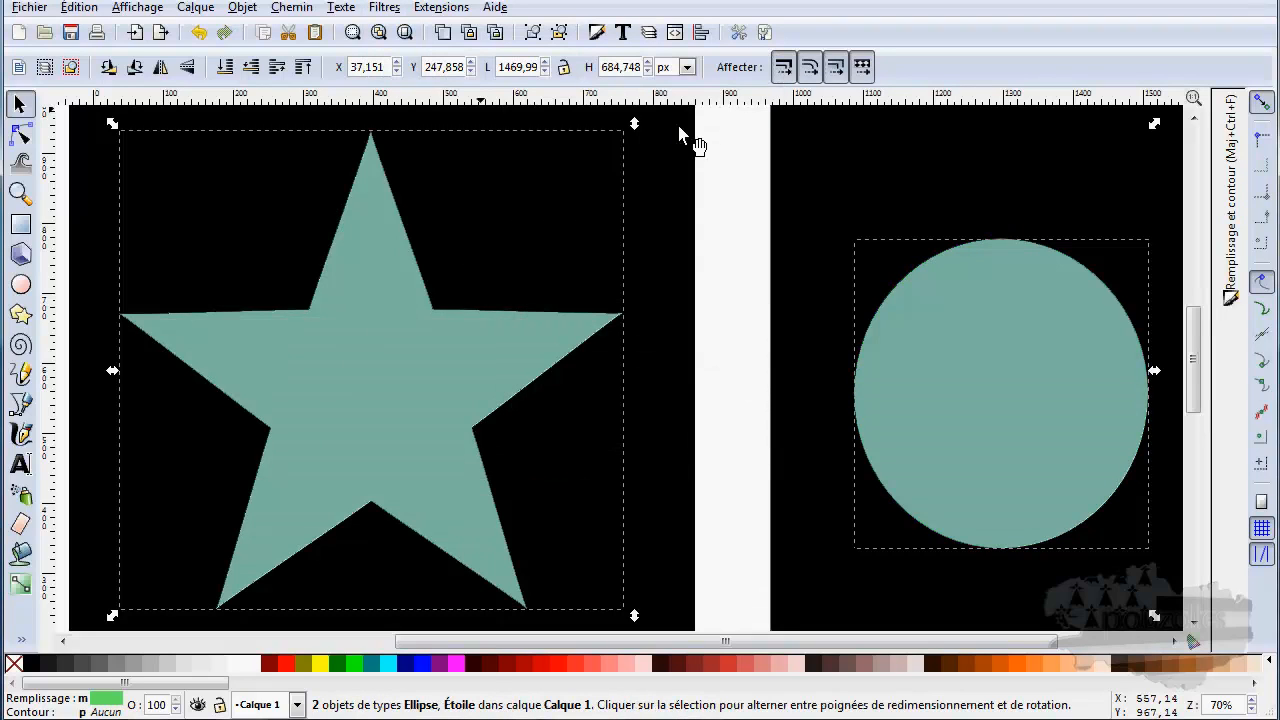
click(199, 33)
Try the Bosselage sombre filter on the selected star and circle, and undo it.
click(383, 9)
mouse_move(422, 75)
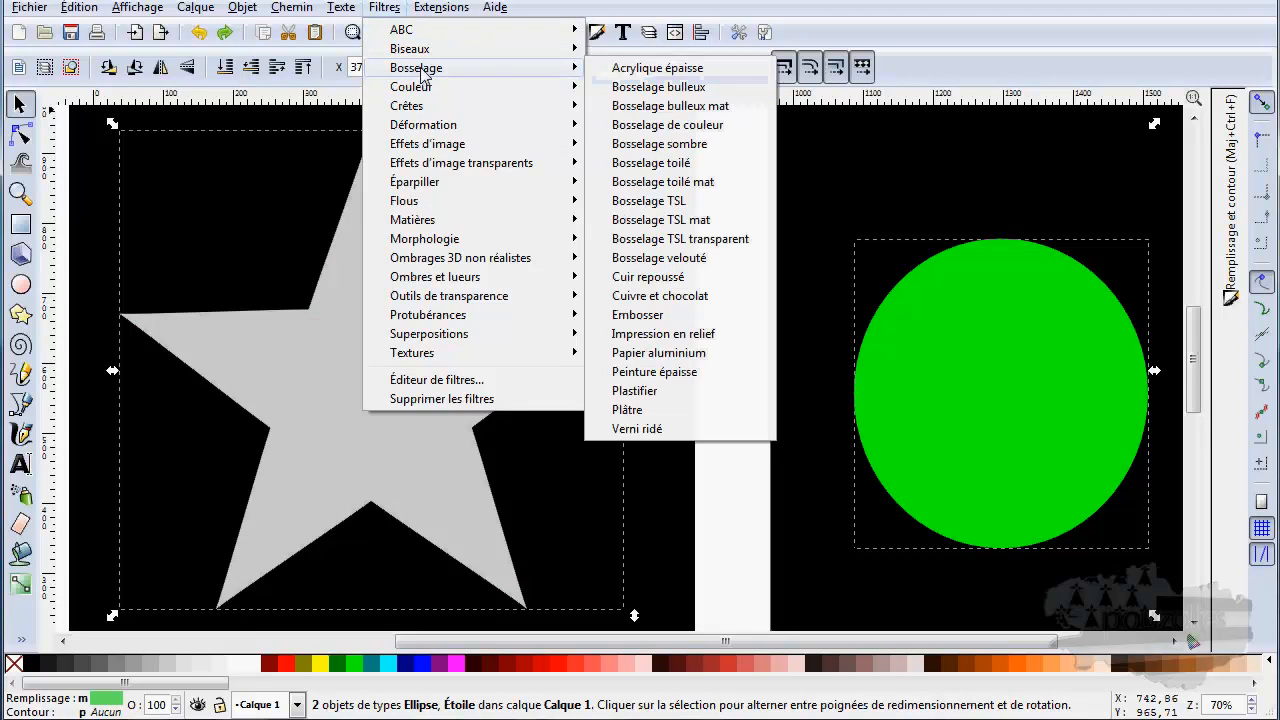
click(685, 146)
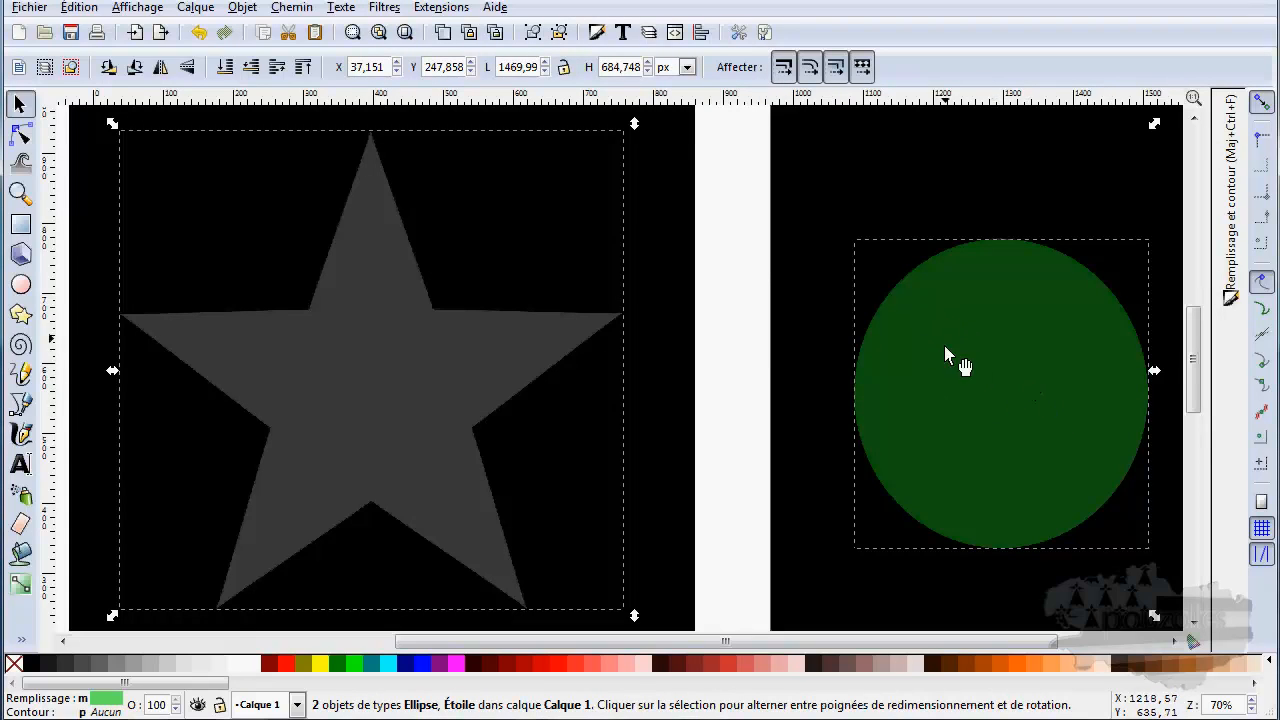
click(198, 33)
Apply the Bosselage toilé filter to the selected star and circle.
click(385, 8)
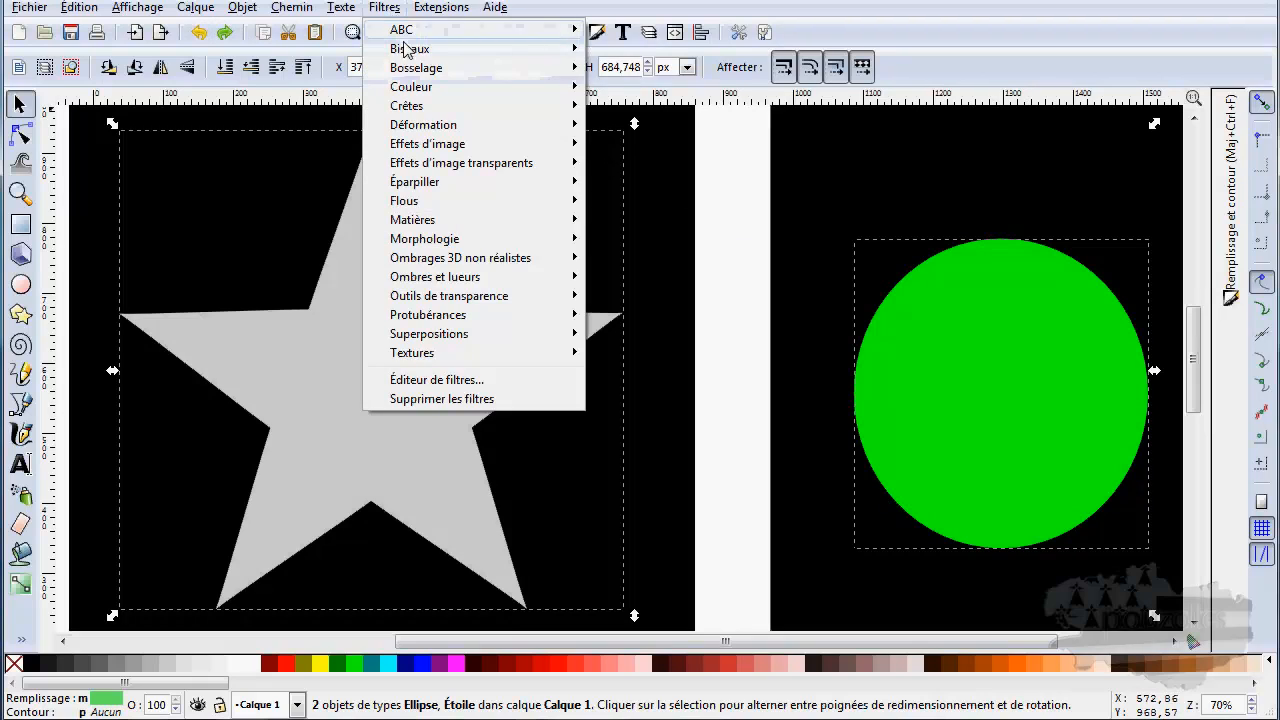
mouse_move(476, 79)
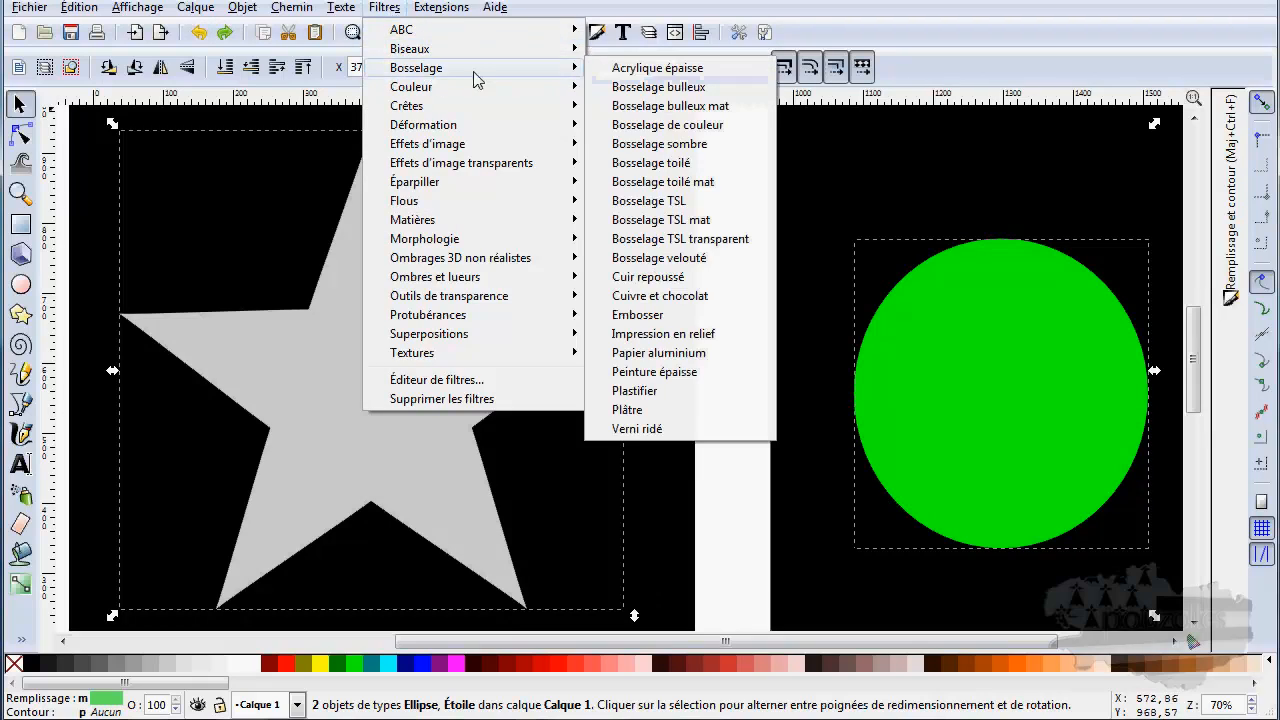
click(668, 163)
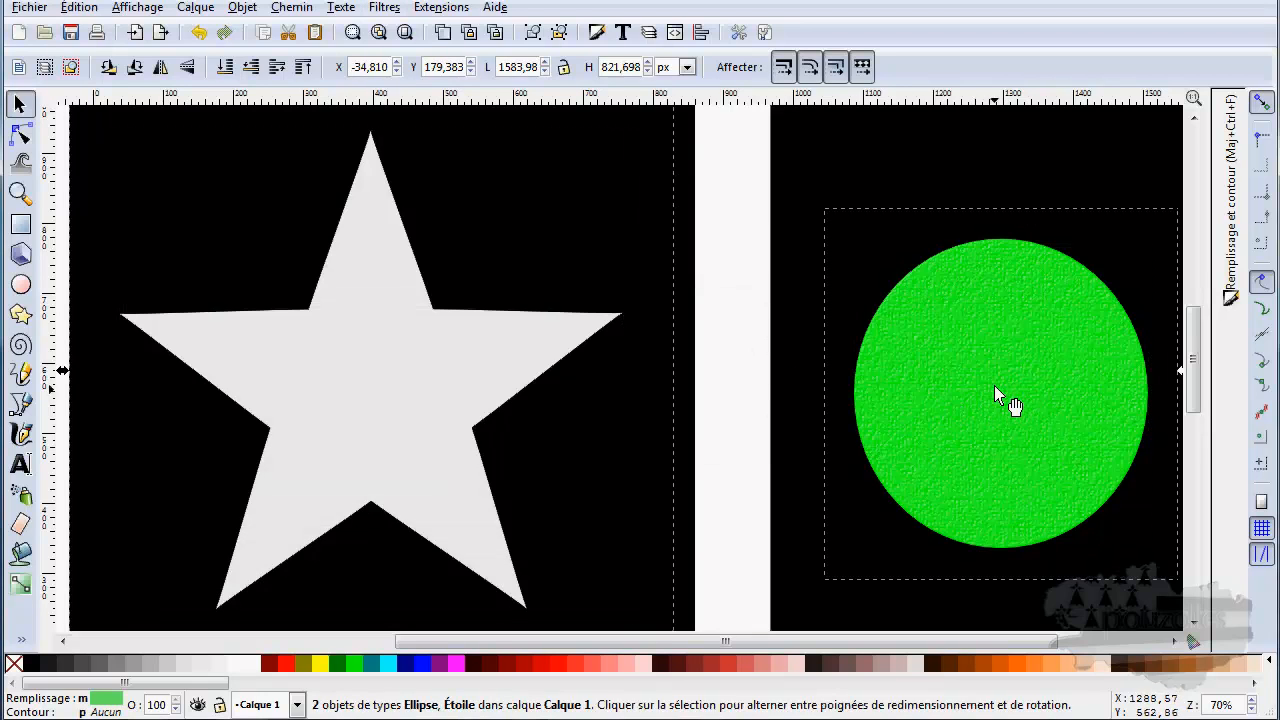
Select only the circle, try a 20% gray fill on it and settle on a darker medium gray.
click(736, 358)
click(932, 392)
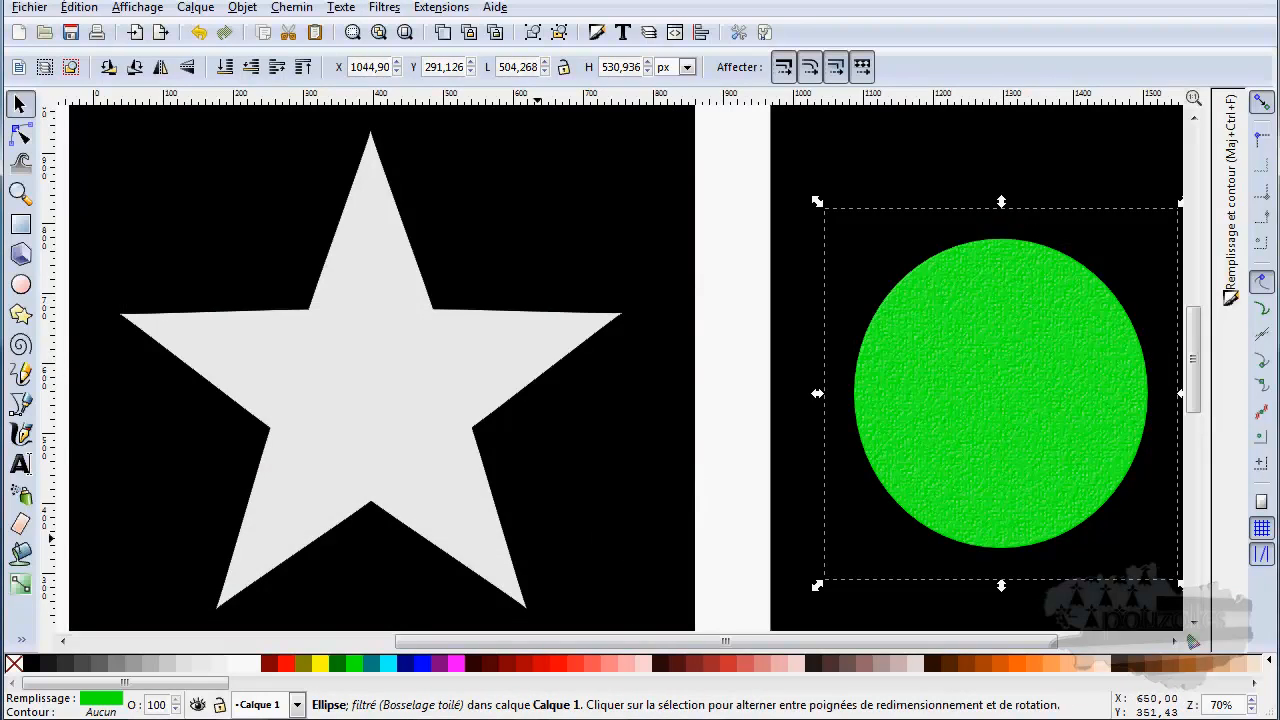
click(167, 670)
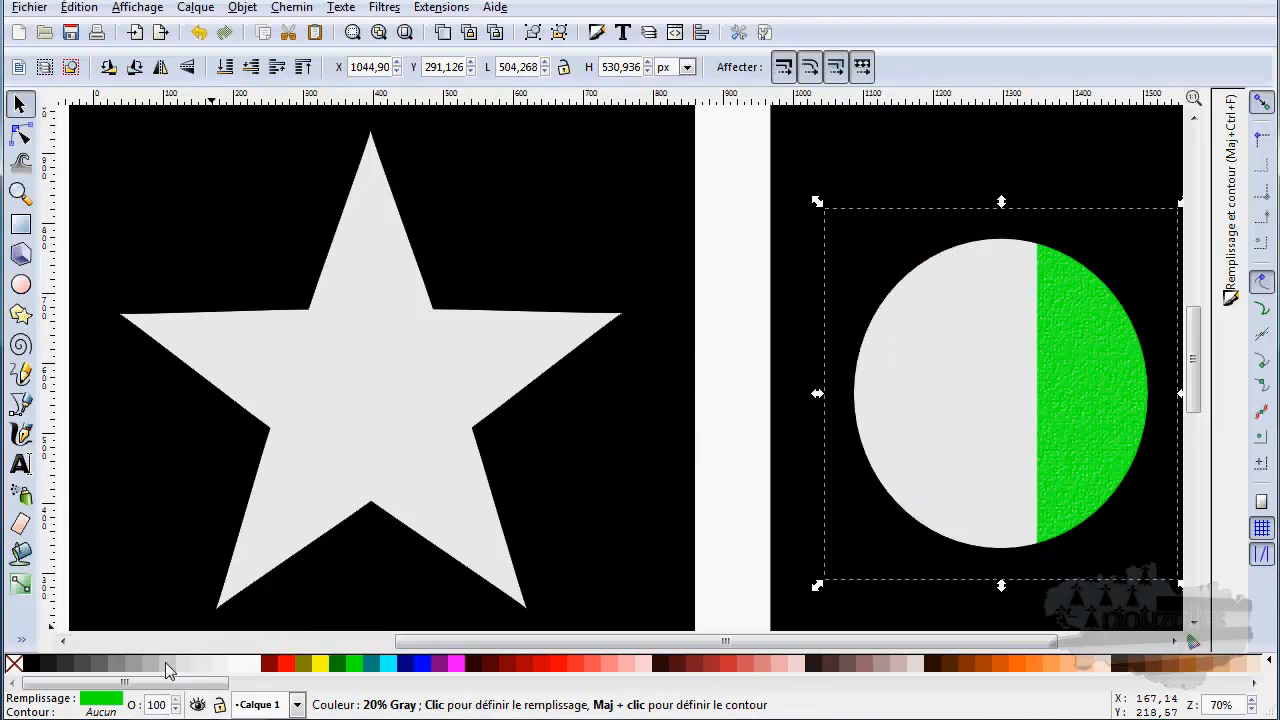
click(138, 670)
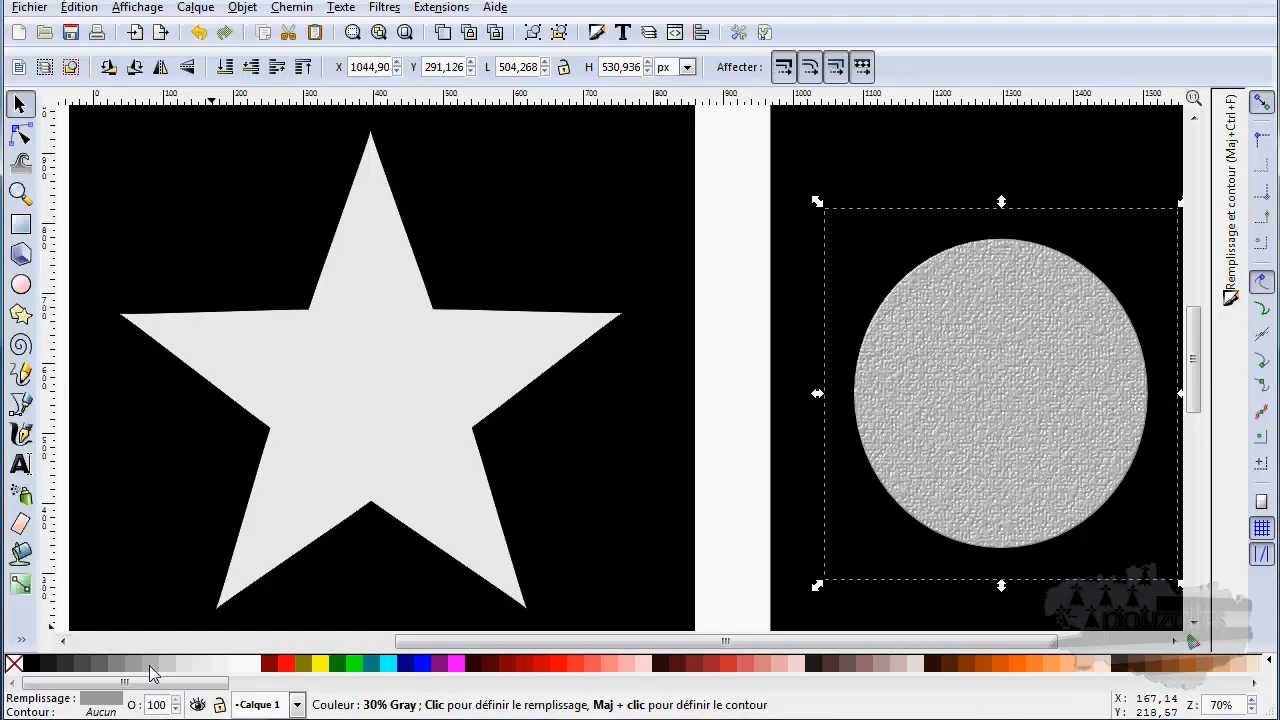
Try a lighter gray fill on the circle, and undo the gray fill changes back to the green fill.
click(150, 668)
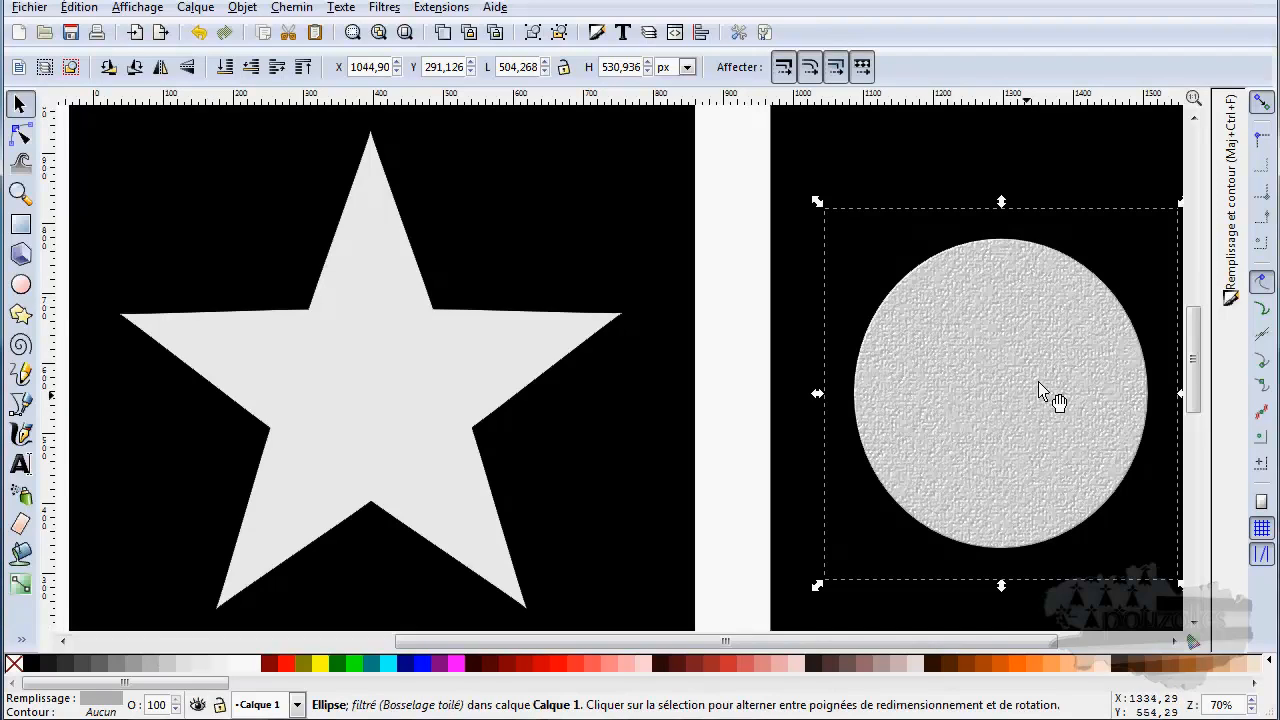
click(200, 34)
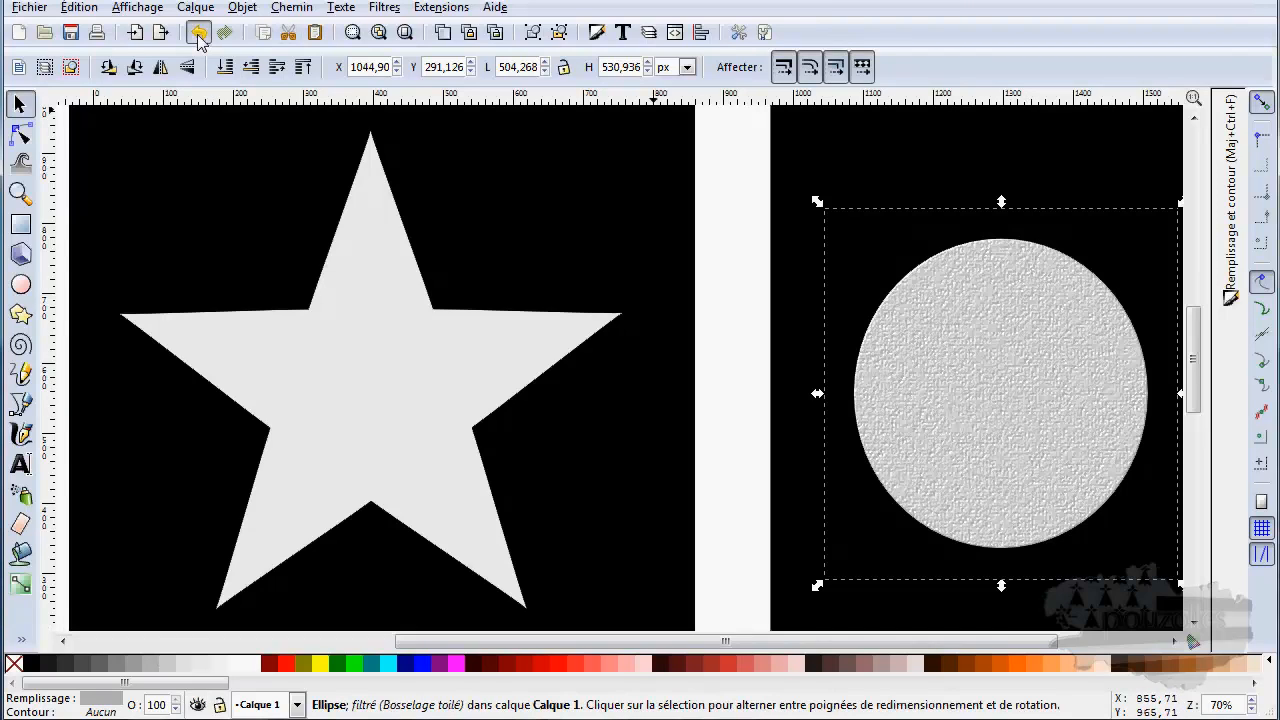
click(200, 34)
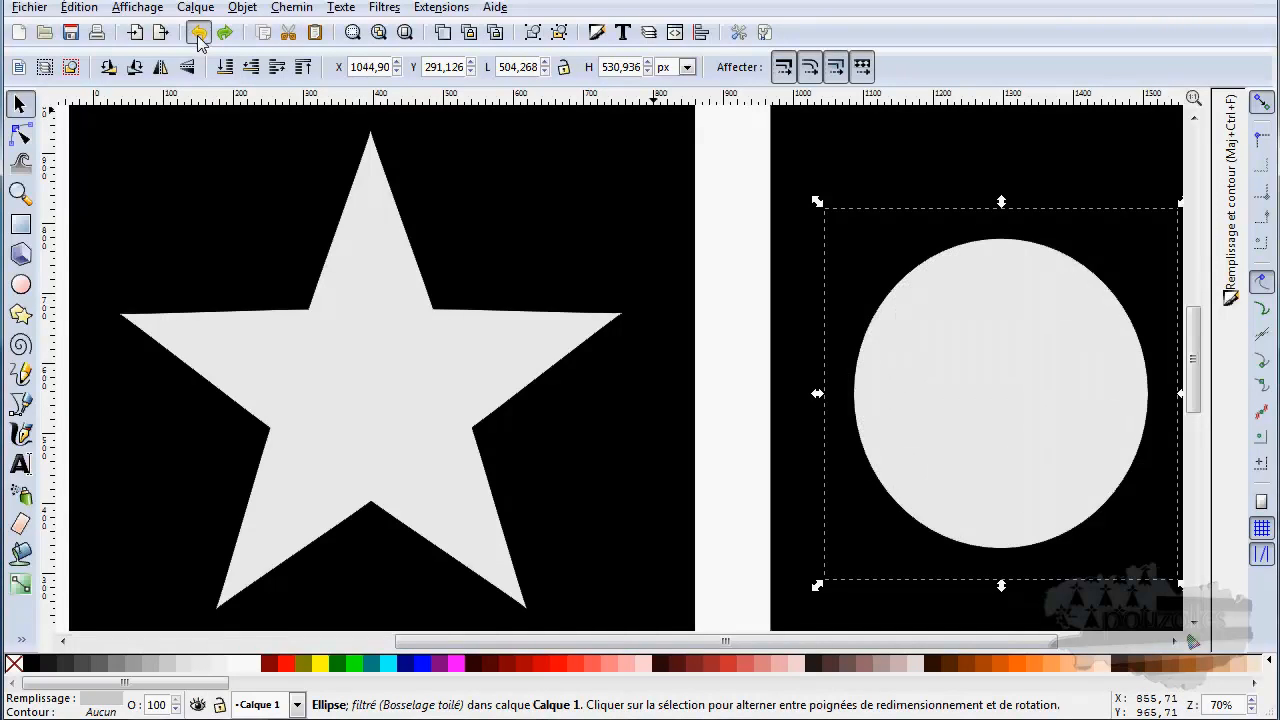
click(200, 34)
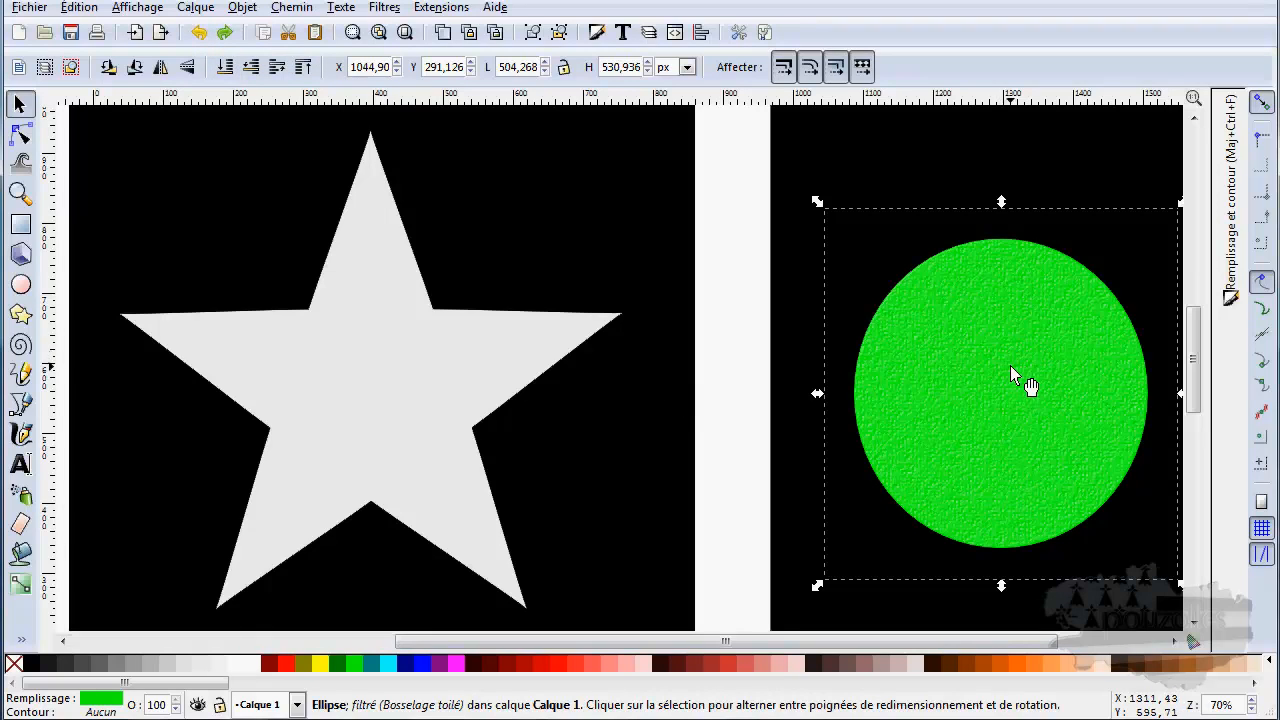
Inspect the circle's canvas texture up close, then select the circle and star together and undo their Bosselage toilé filter.
key(ctrl)
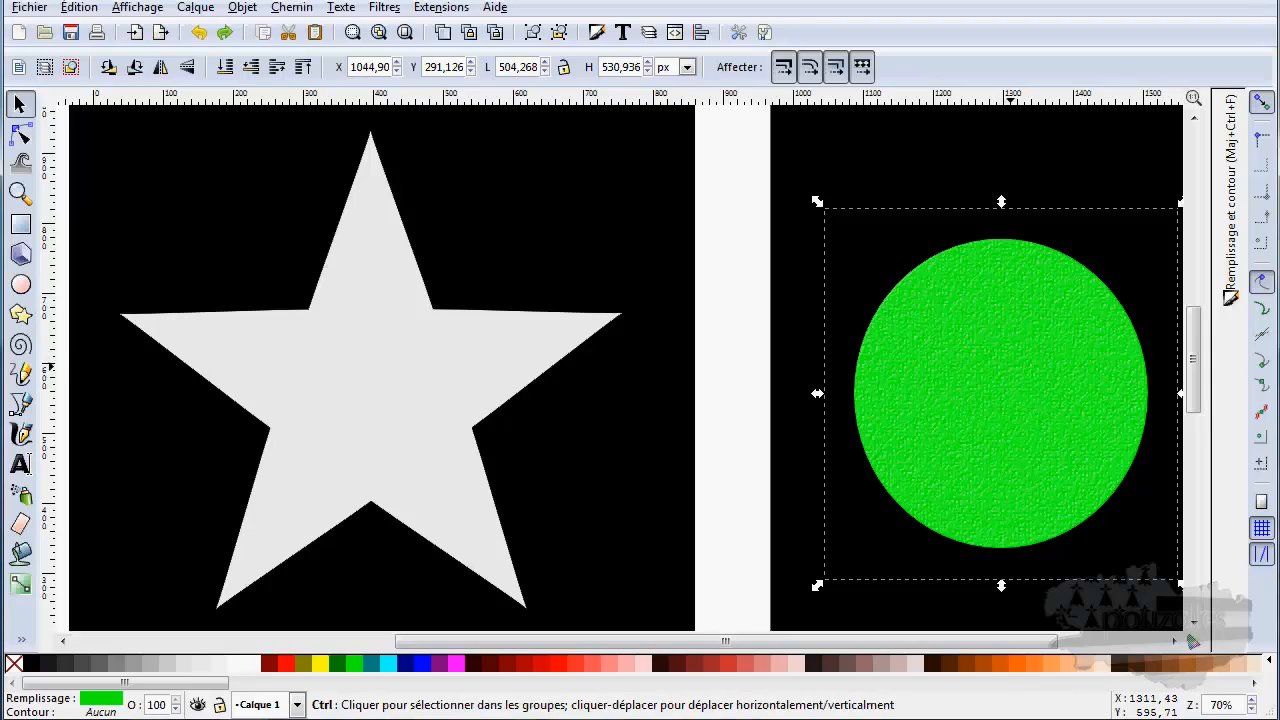
scroll(991, 371, up, 1)
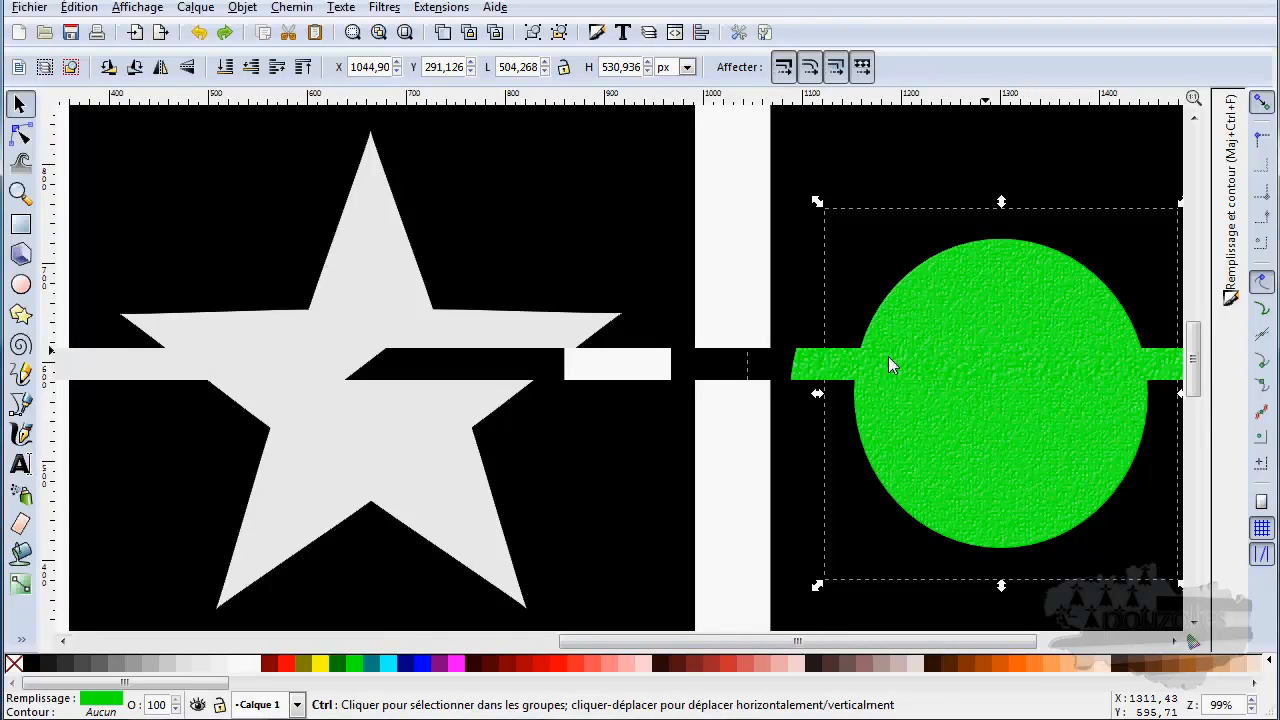
scroll(893, 359, up, 1)
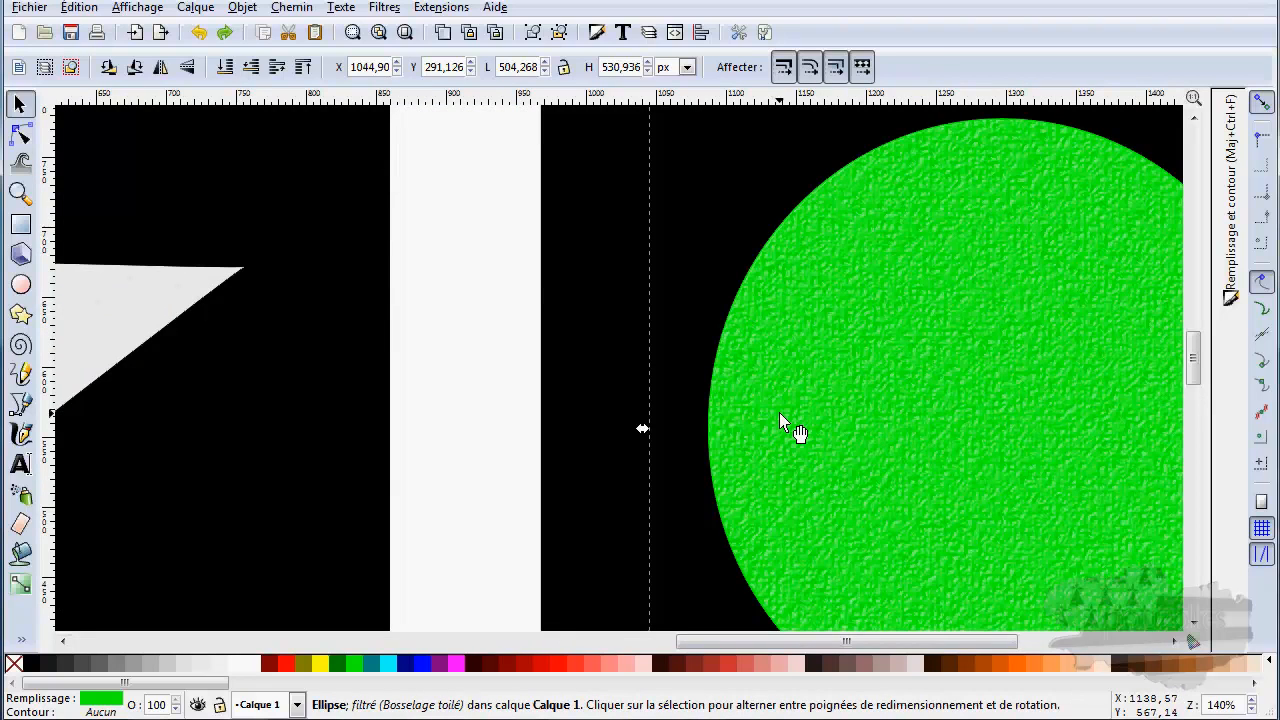
key(ctrl)
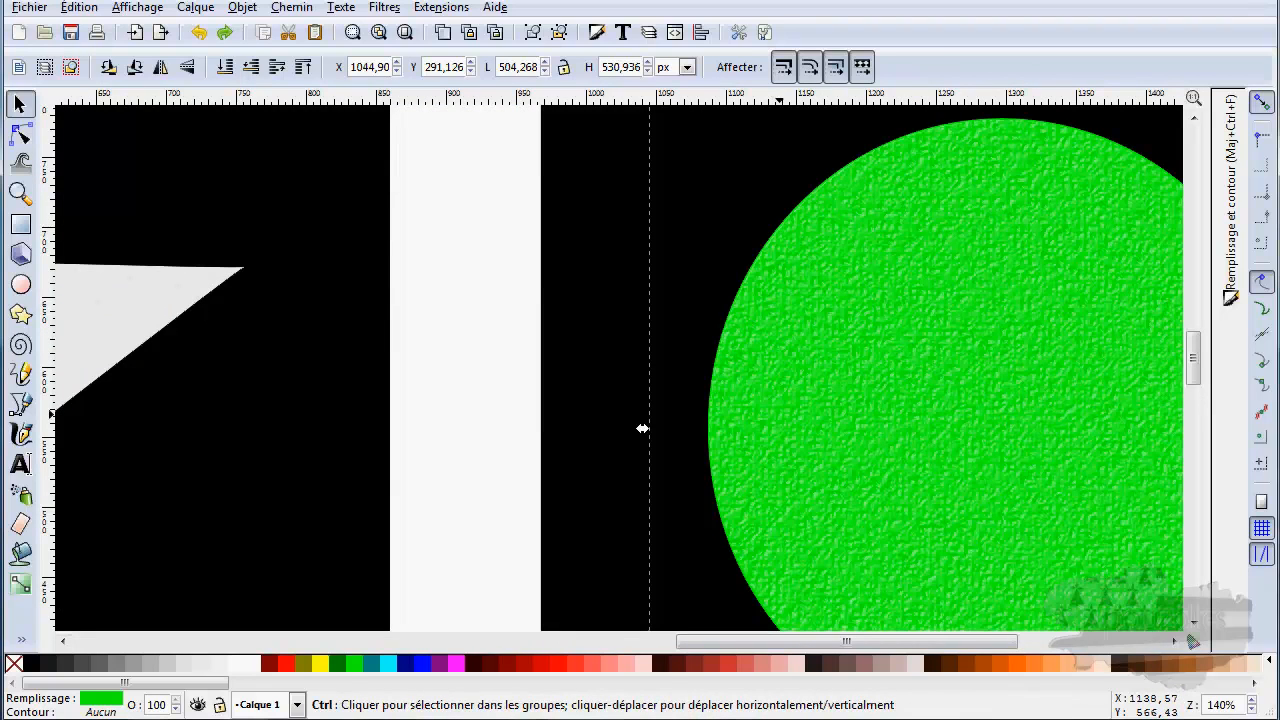
scroll(642, 428, down, 2)
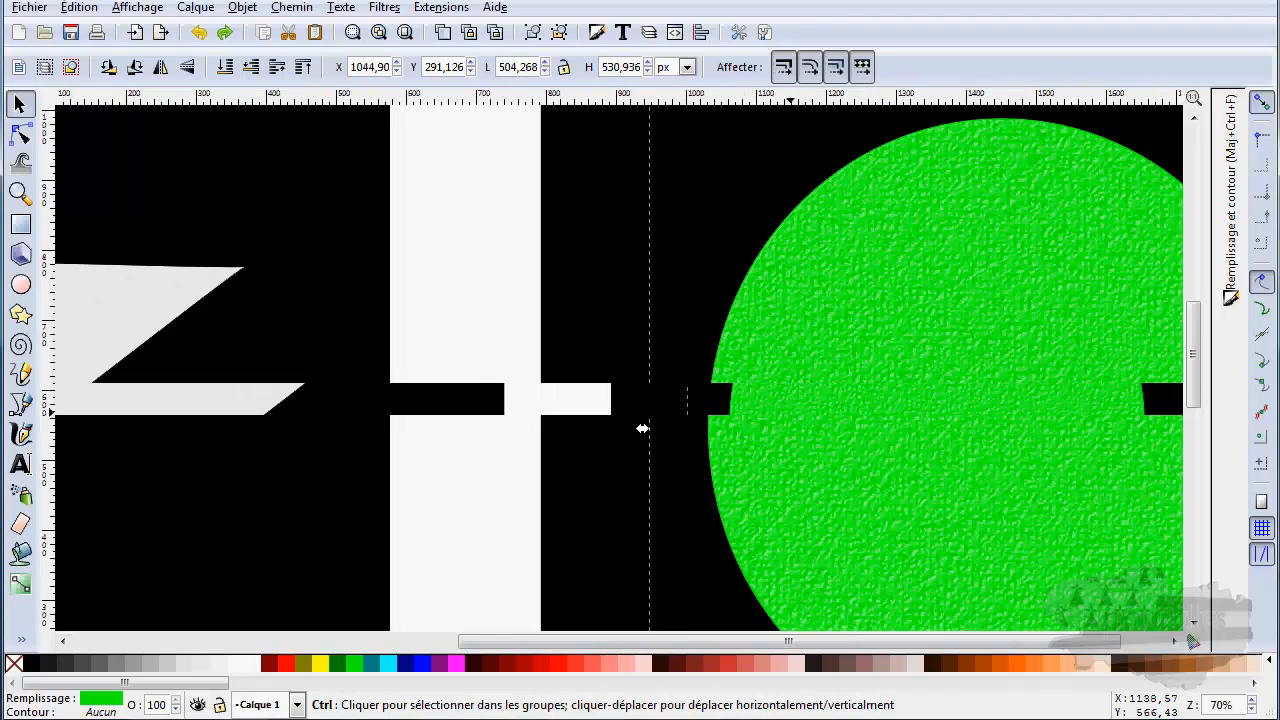
click(798, 415)
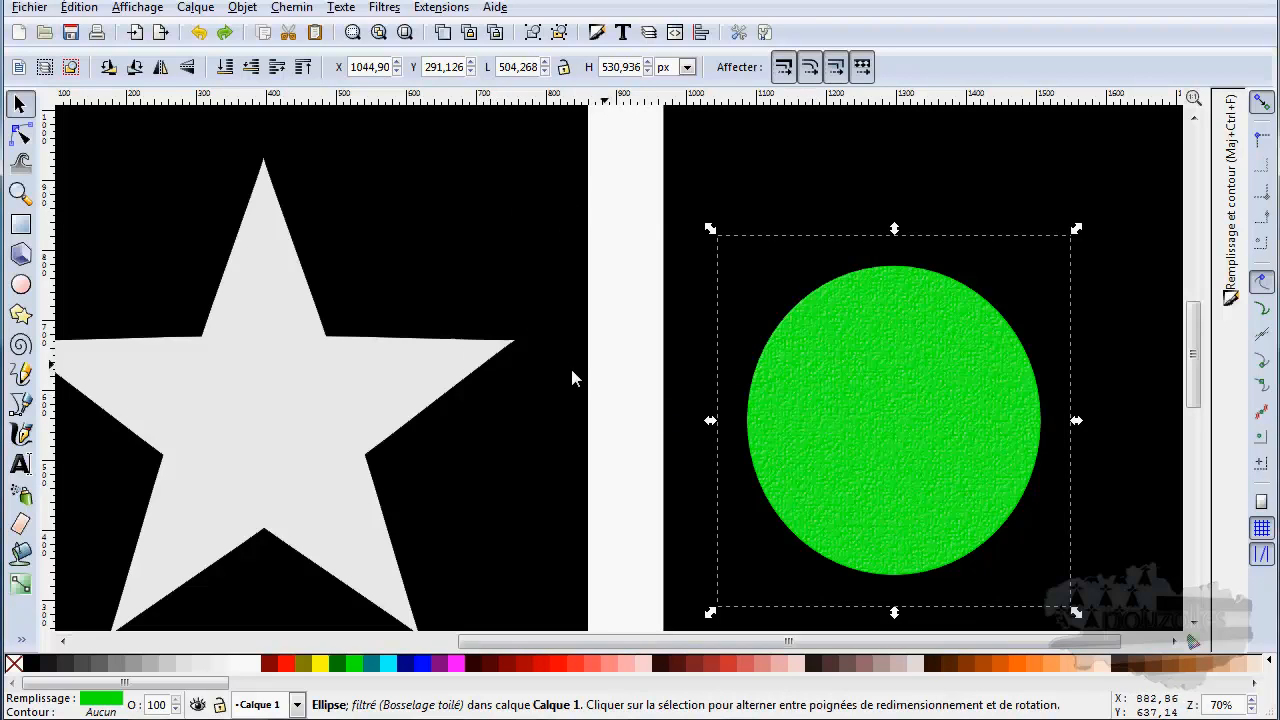
shift+click(374, 429)
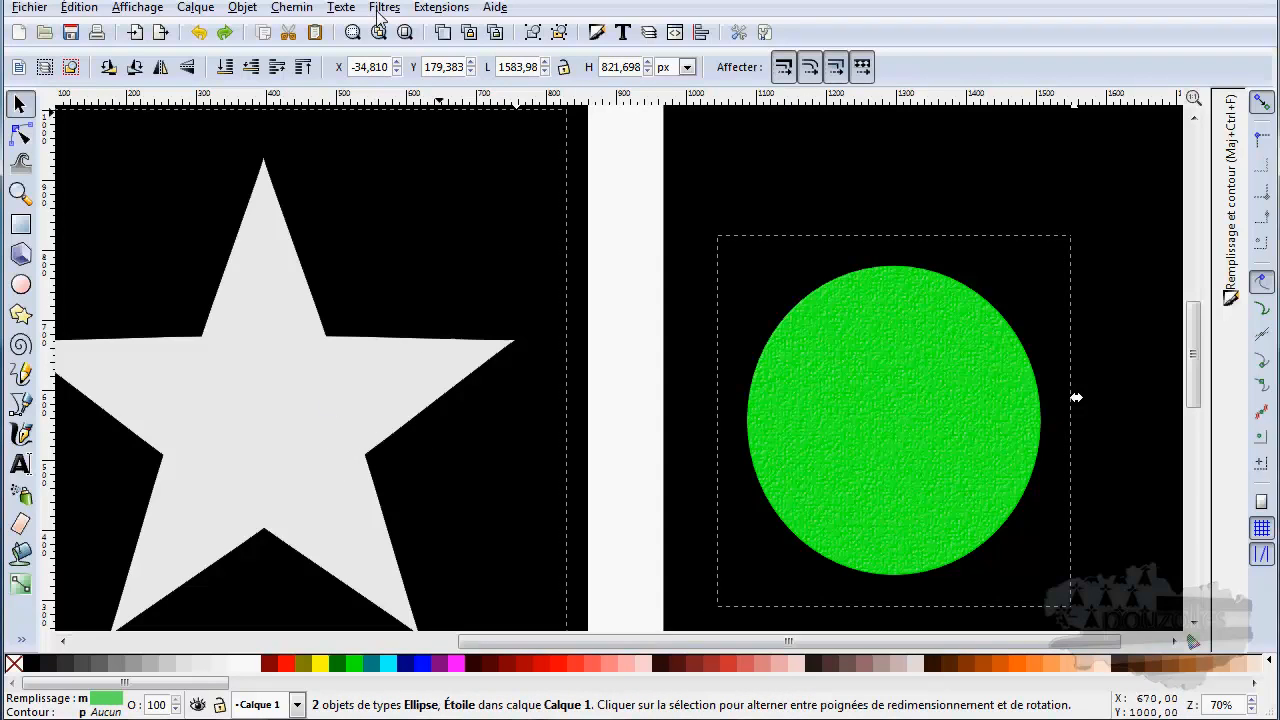
click(199, 32)
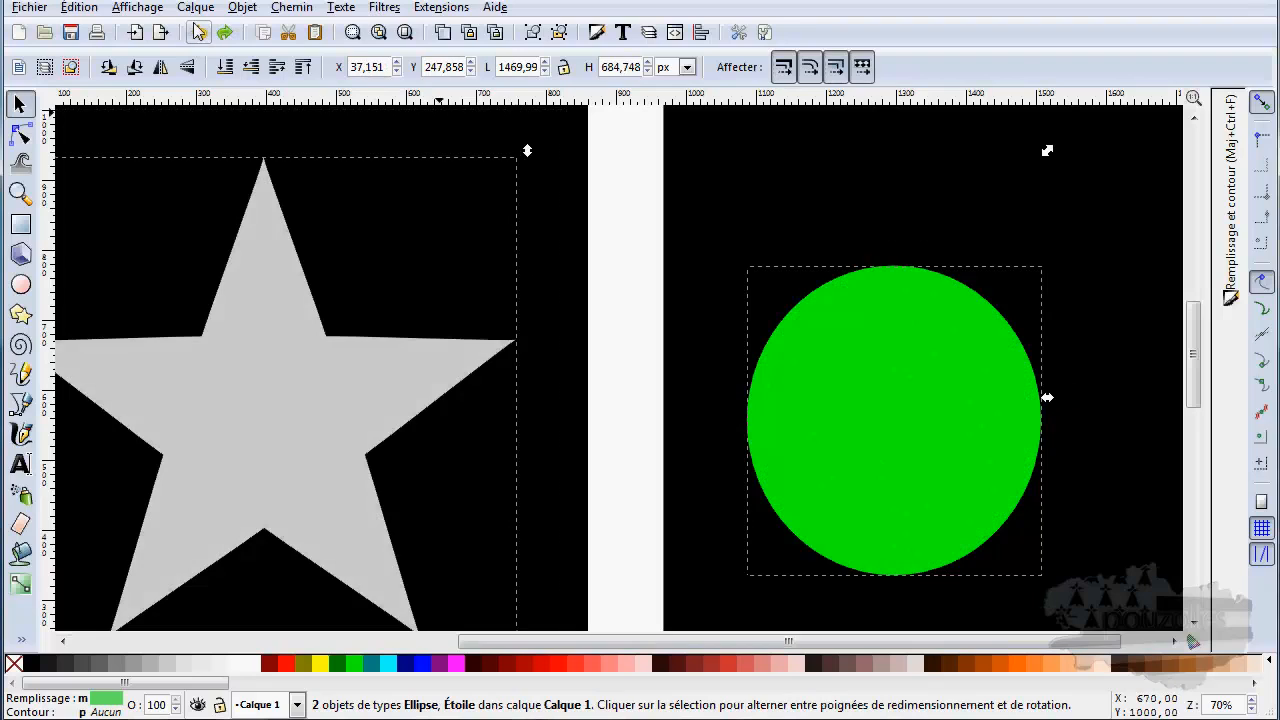
click(199, 32)
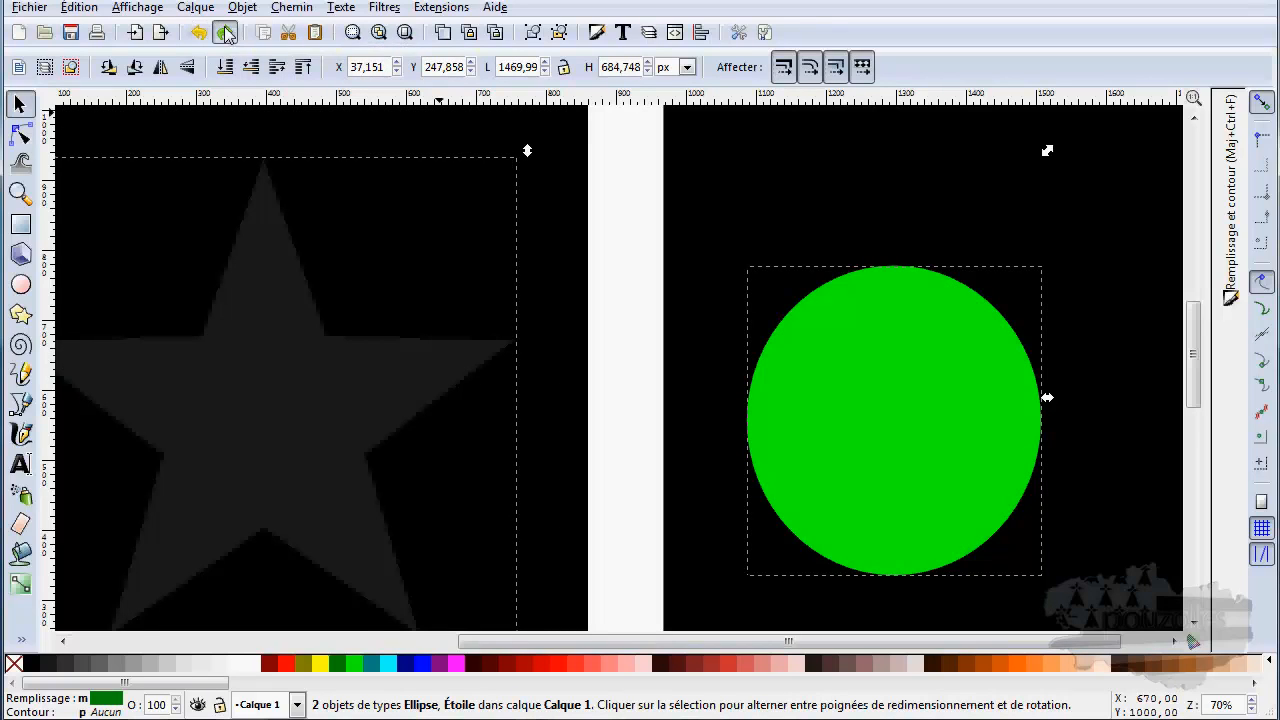
click(226, 33)
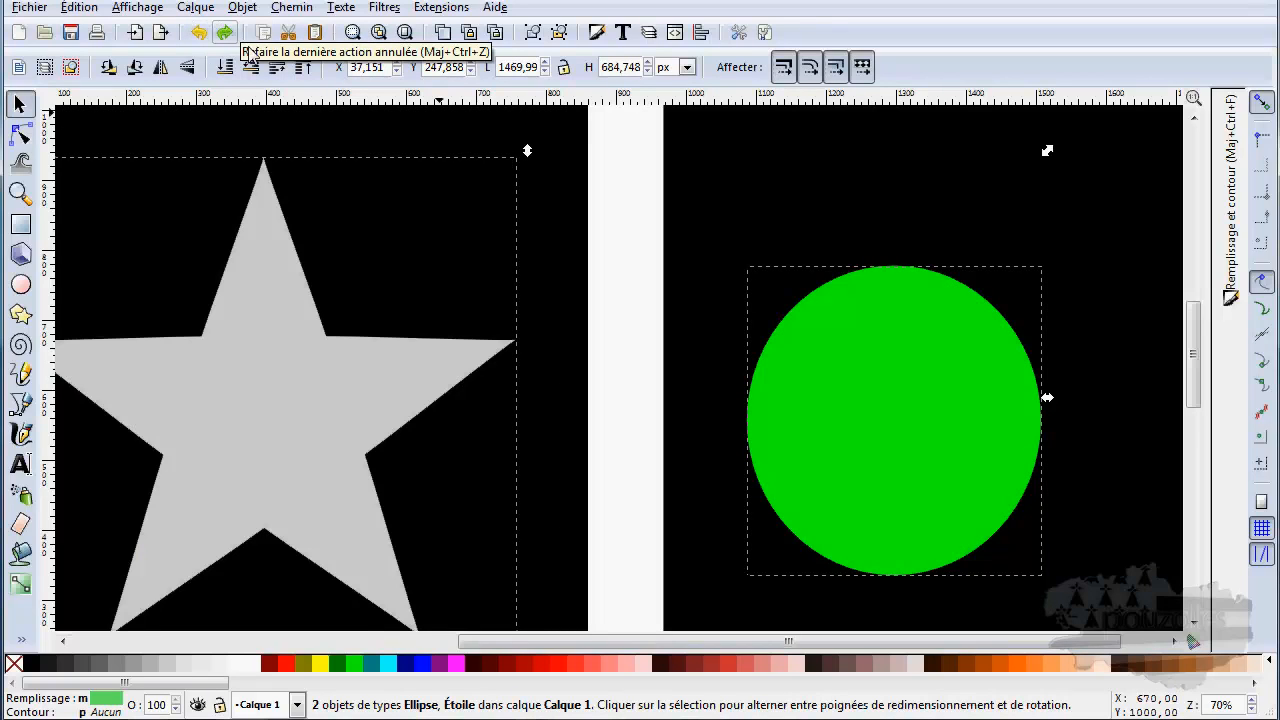
Try the Bosselage TSL filter on the selected star and circle, and undo it.
click(380, 8)
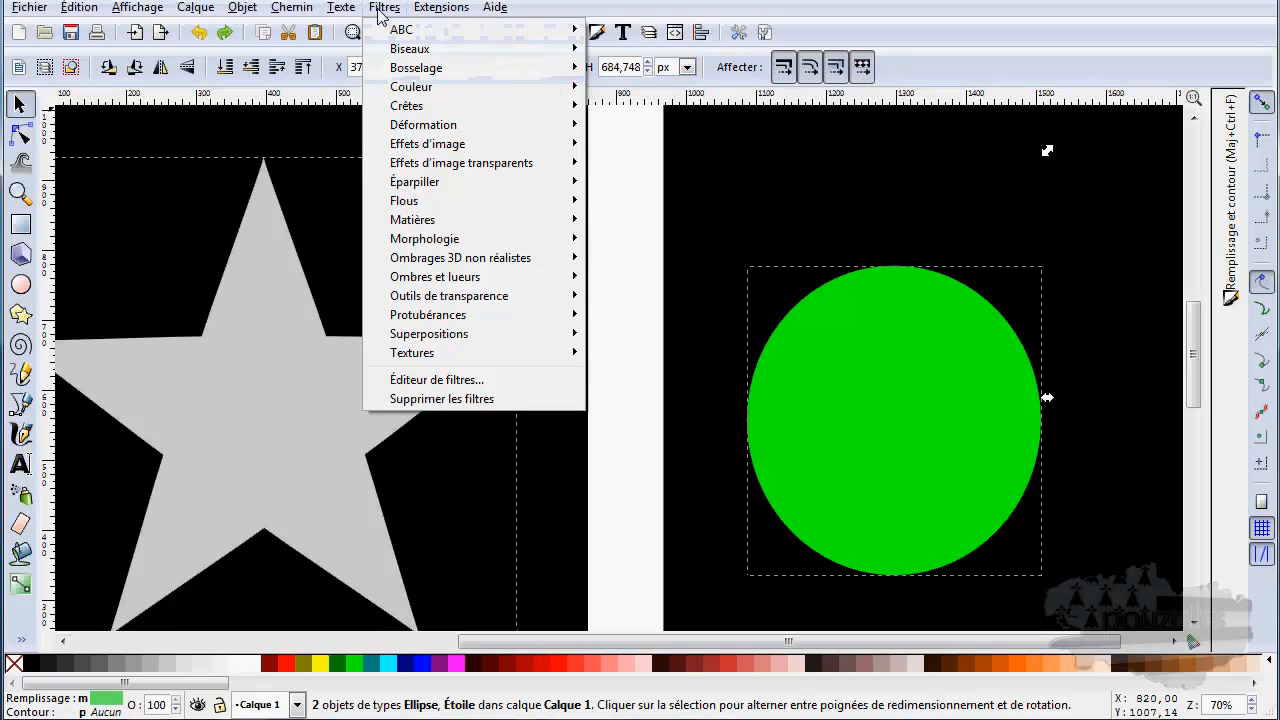
mouse_move(430, 70)
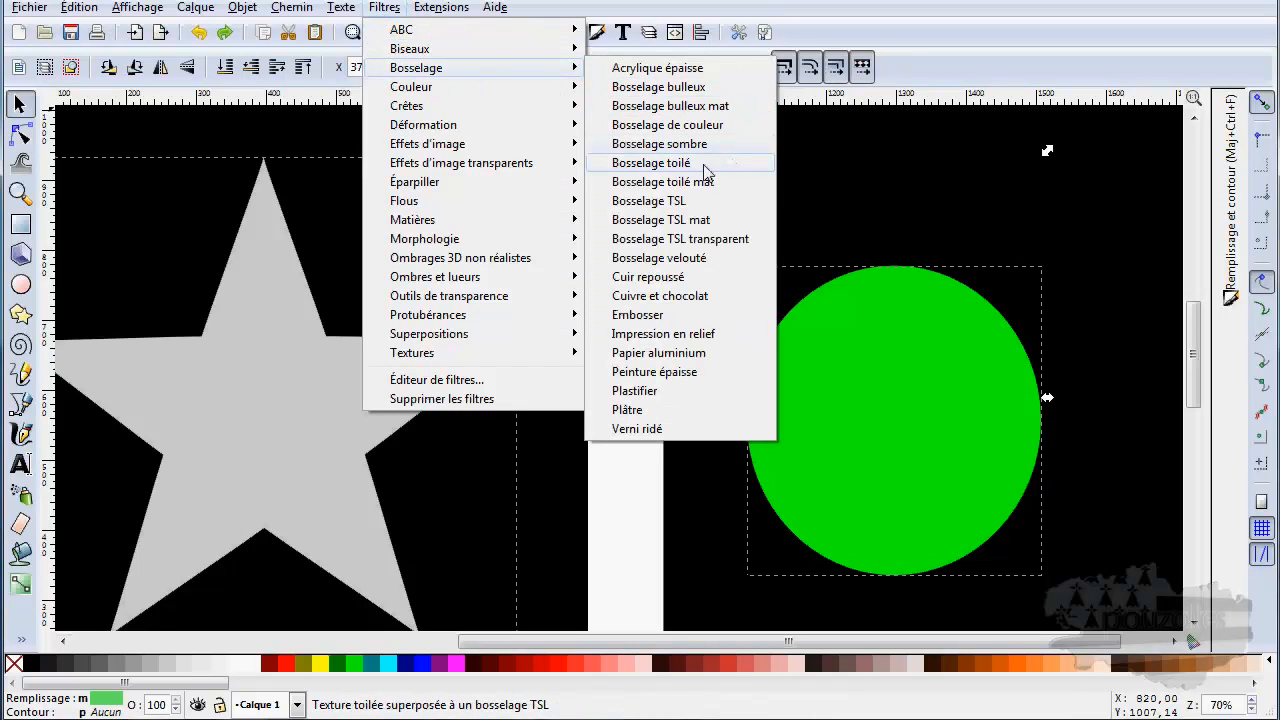
click(648, 203)
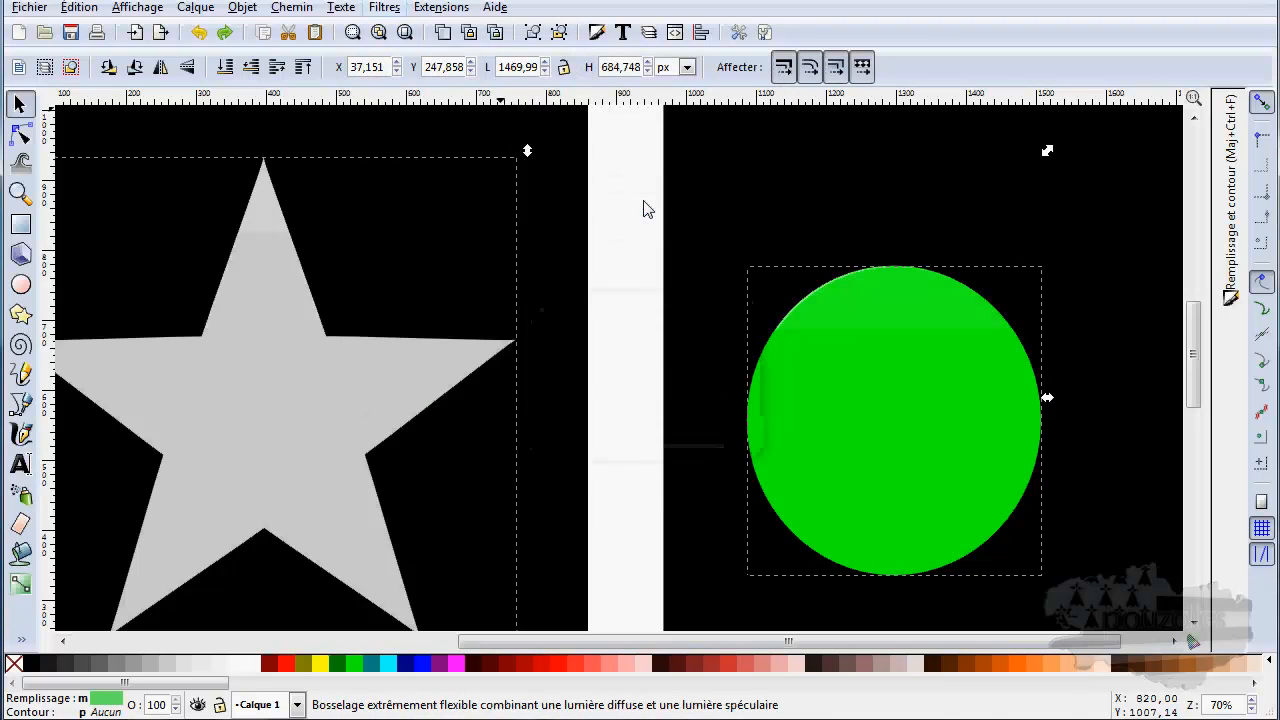
key(ctrl+a)
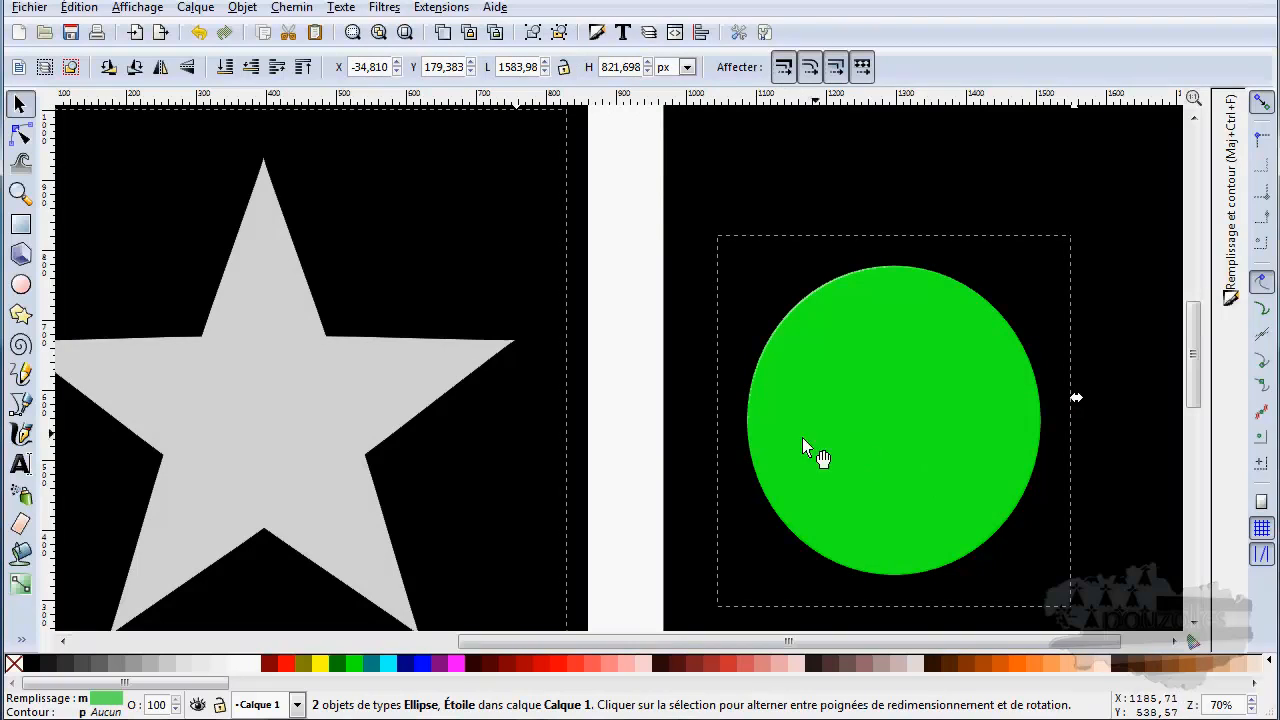
click(199, 32)
Try the Bosselage TSL transparent filter on the selected star and circle, and undo it.
click(384, 9)
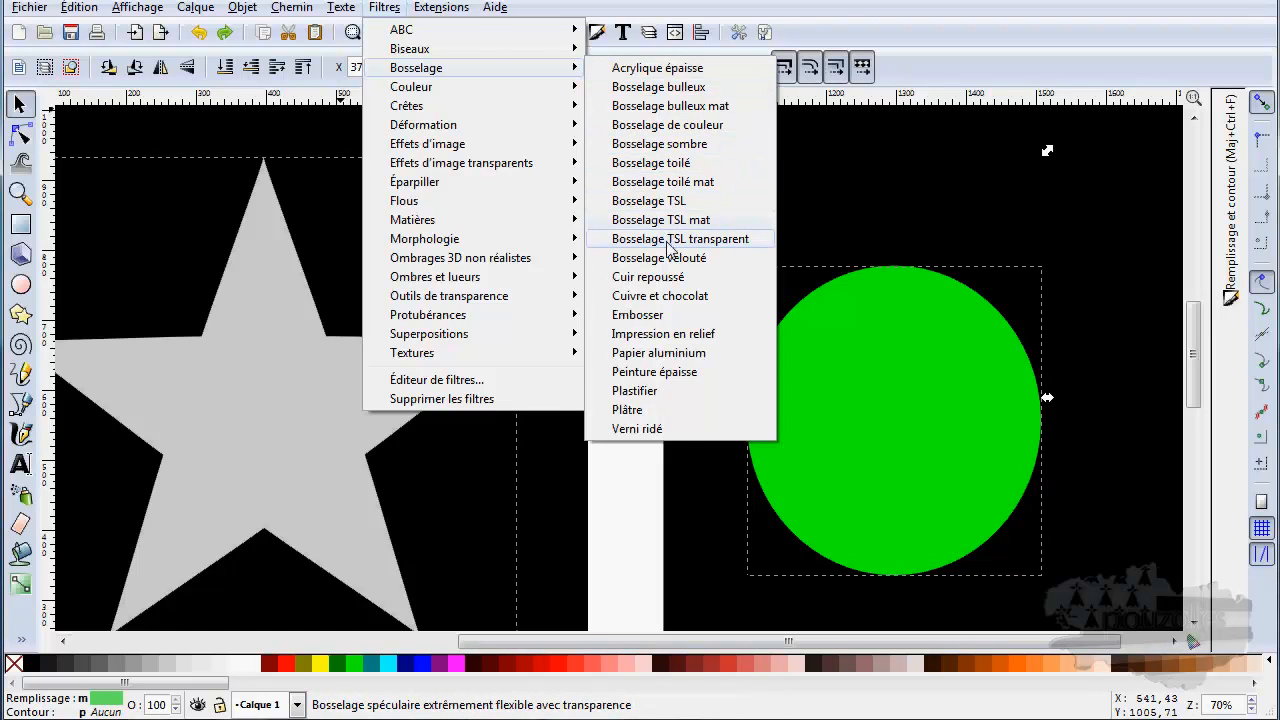
click(667, 243)
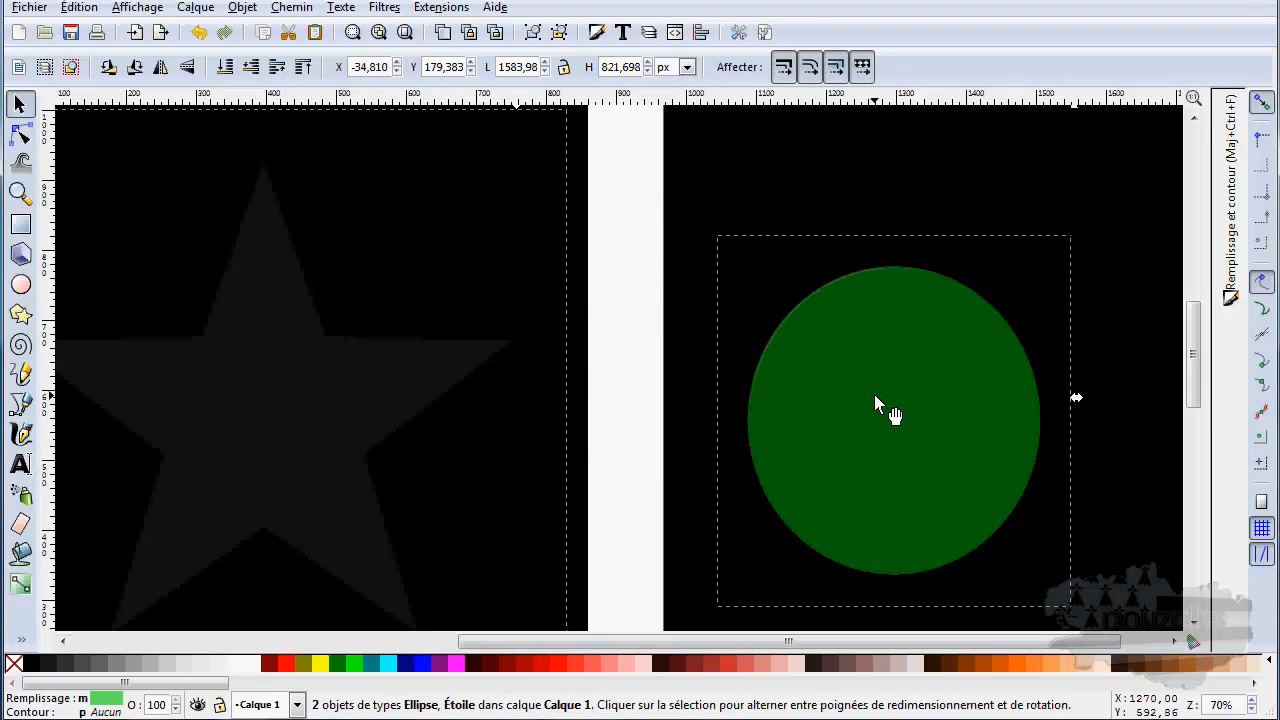
click(200, 34)
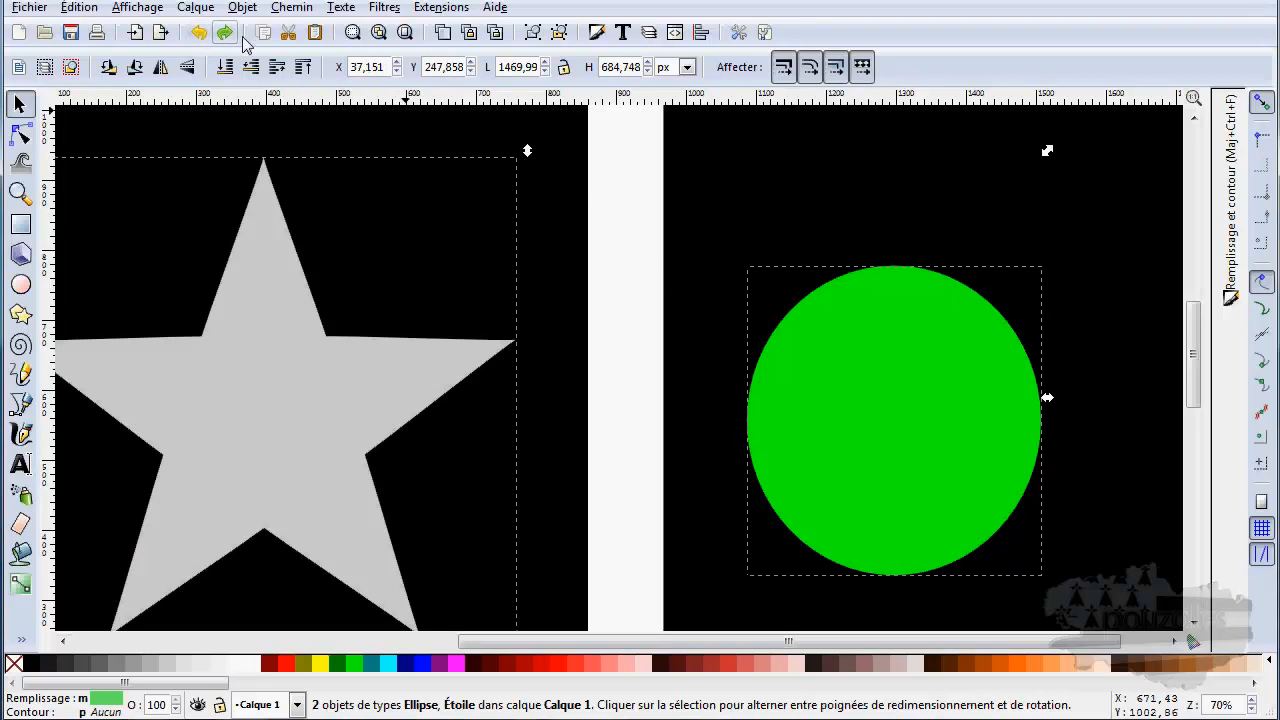
Apply the Bosselage velouté filter to the selected star and circle.
click(384, 8)
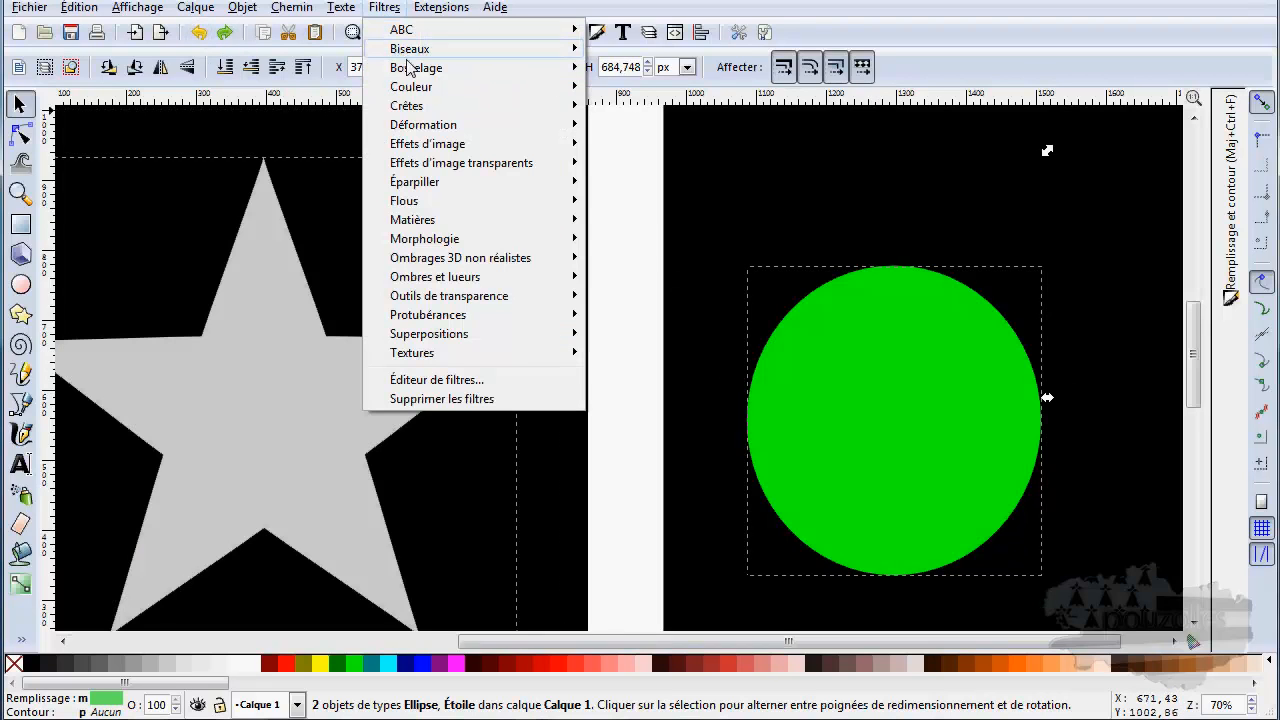
mouse_move(505, 73)
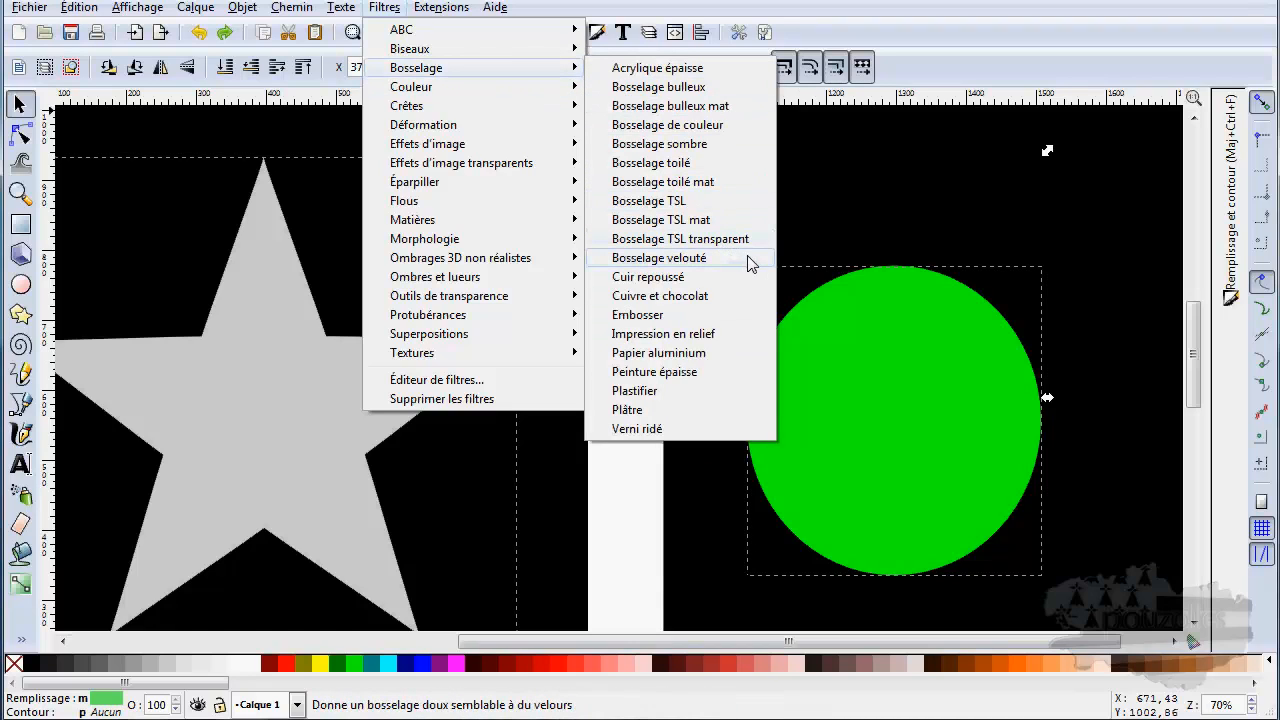
click(659, 260)
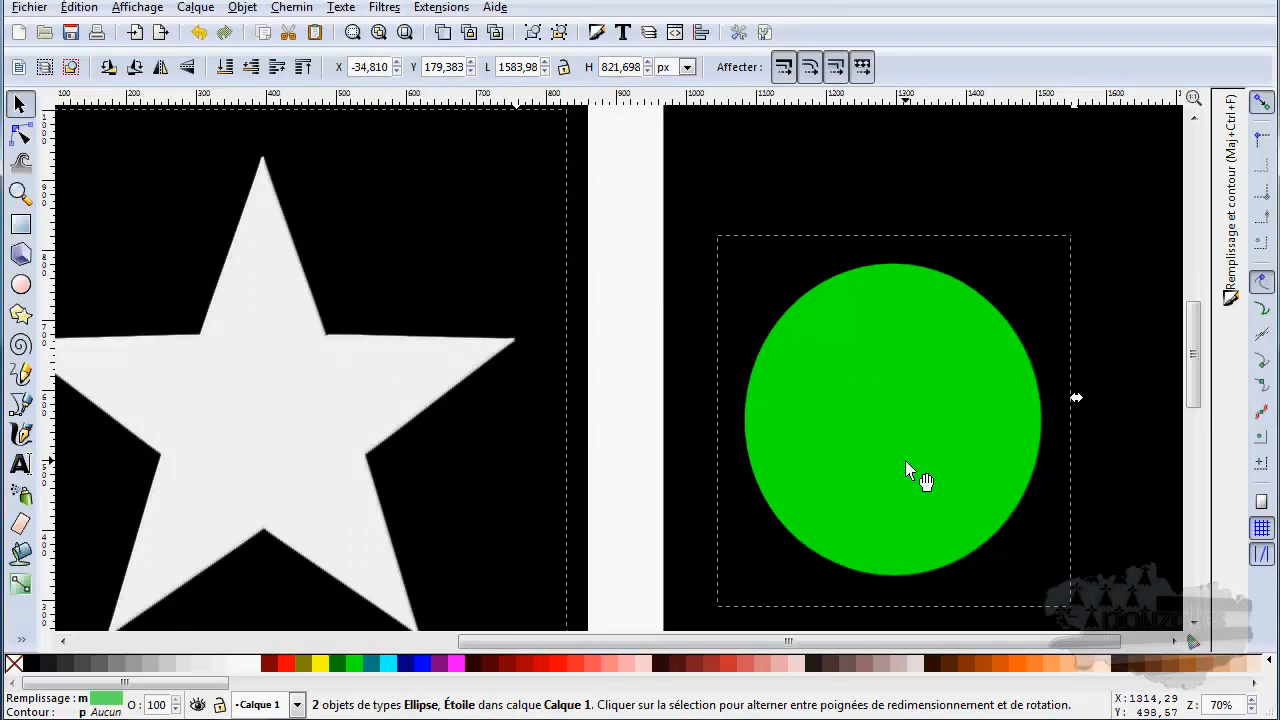
Select only the circle, try a dark gray fill on it, and undo both the fill and the Bosselage velouté filter.
click(664, 421)
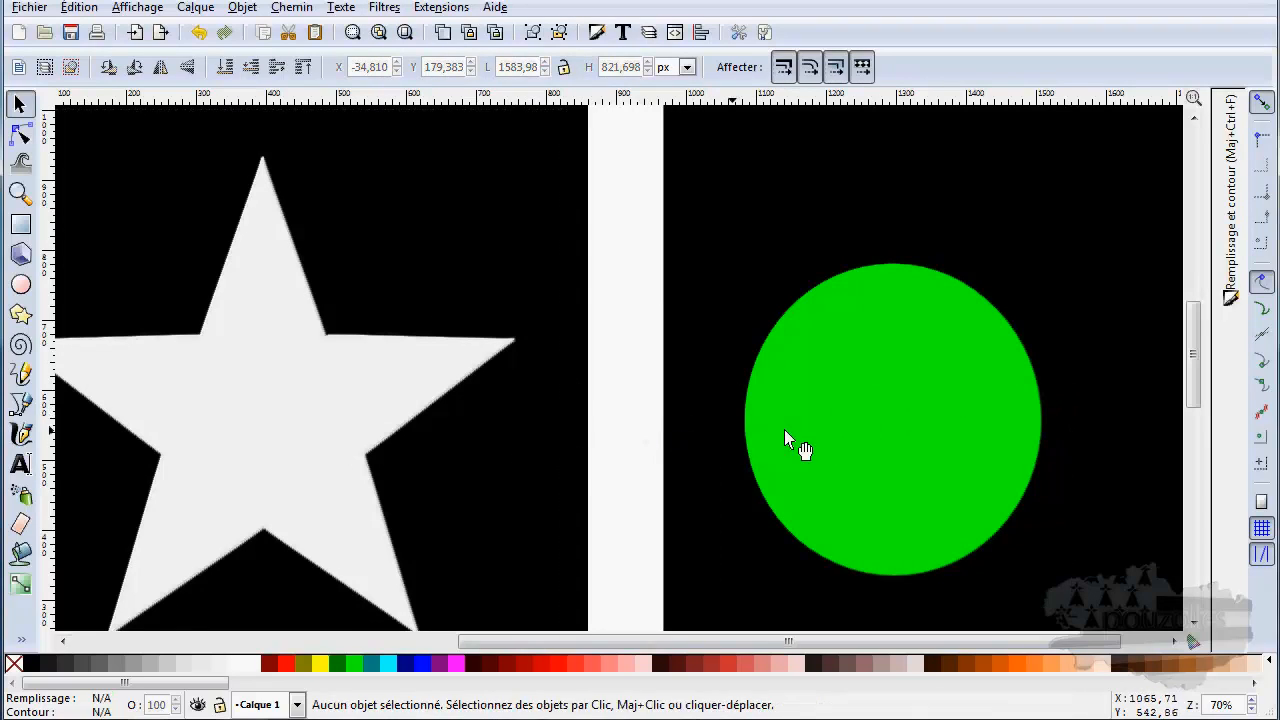
click(786, 432)
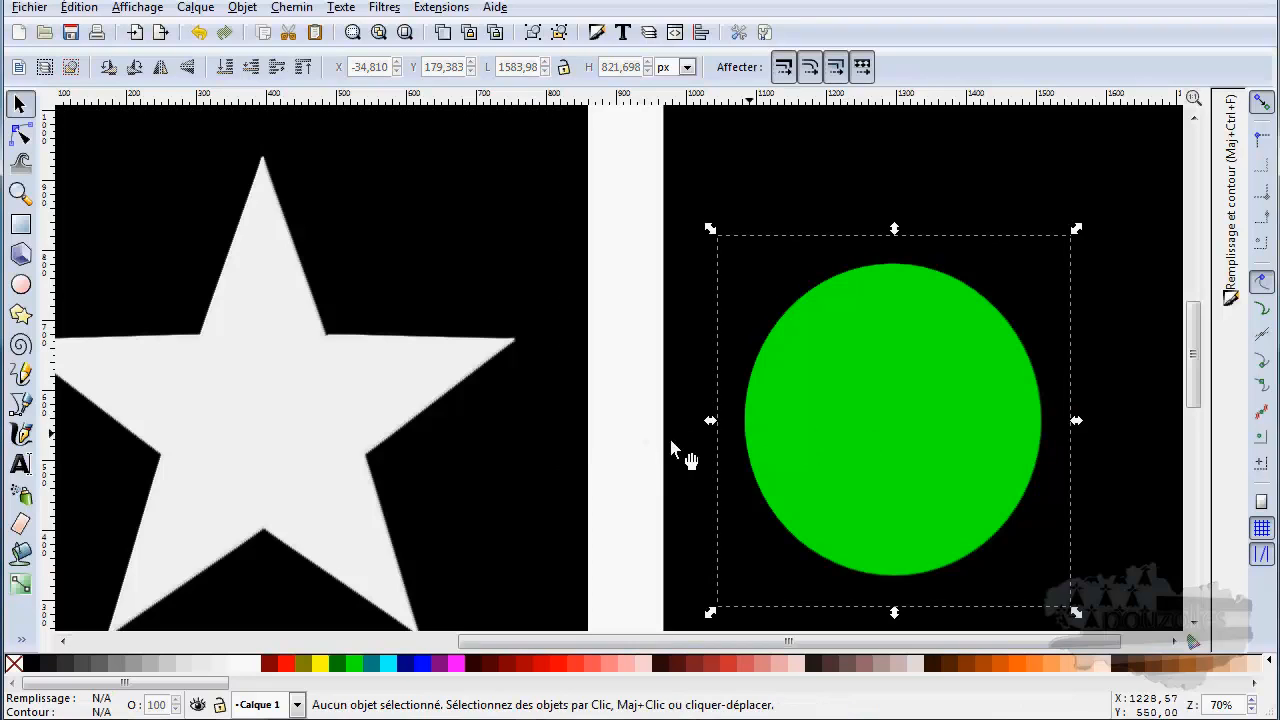
click(77, 665)
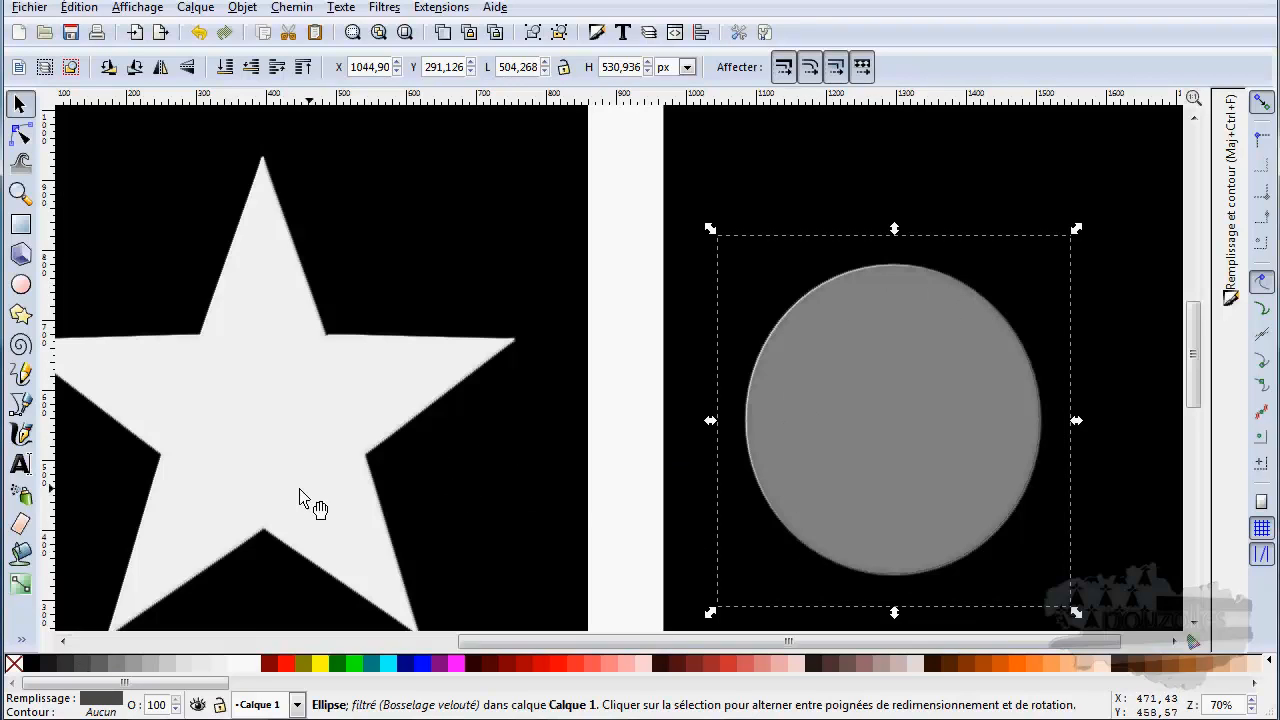
click(197, 36)
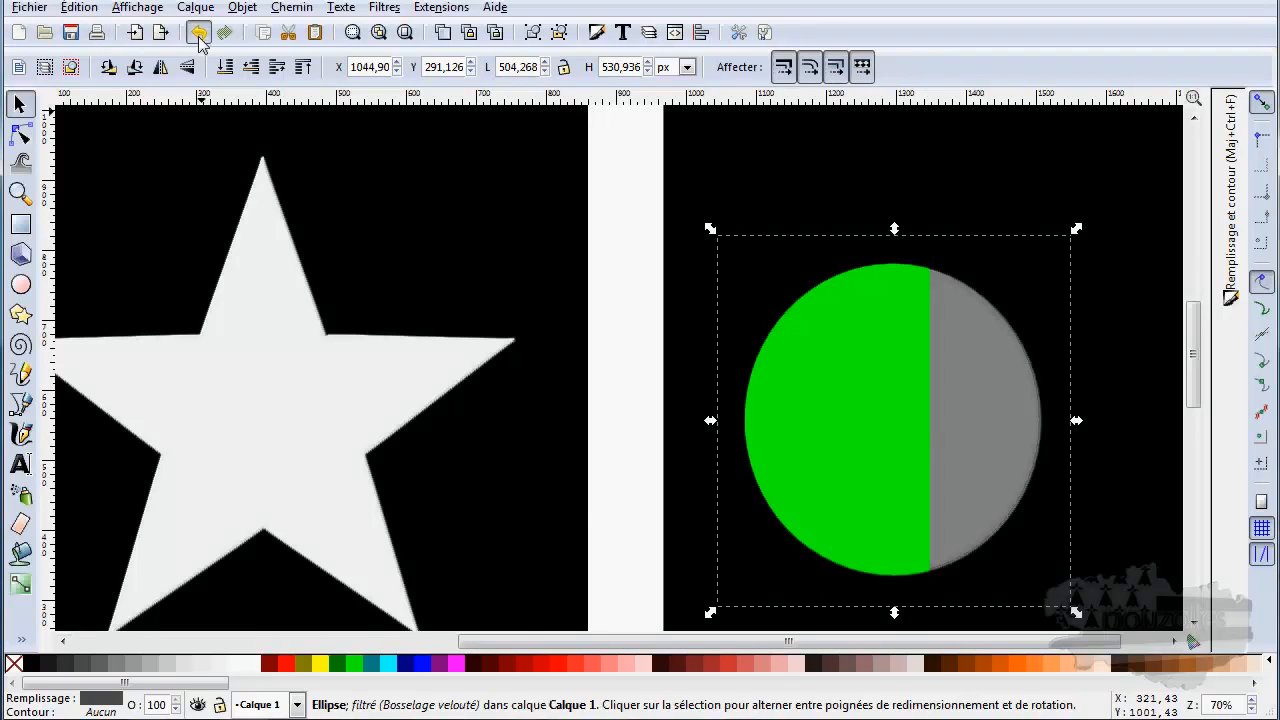
click(199, 37)
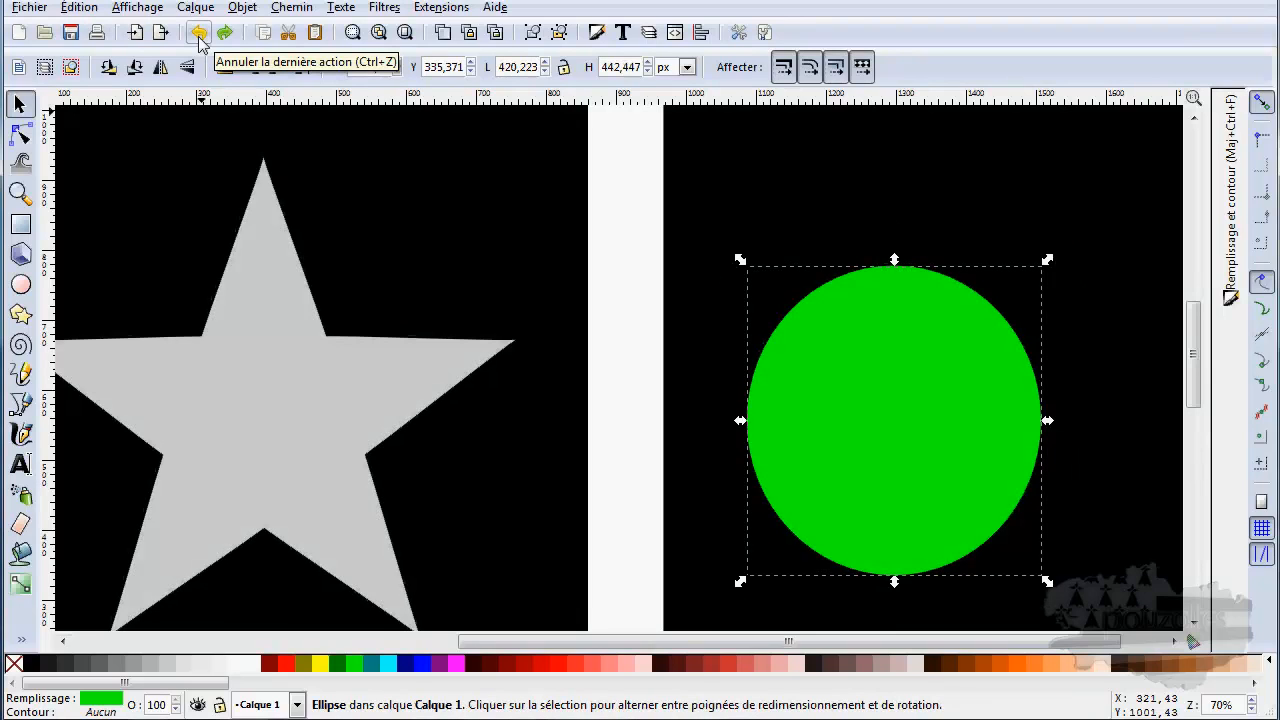
Add the star to the selection, try the Cuir repoussé filter on both shapes, and undo it.
shift+click(255, 392)
click(382, 8)
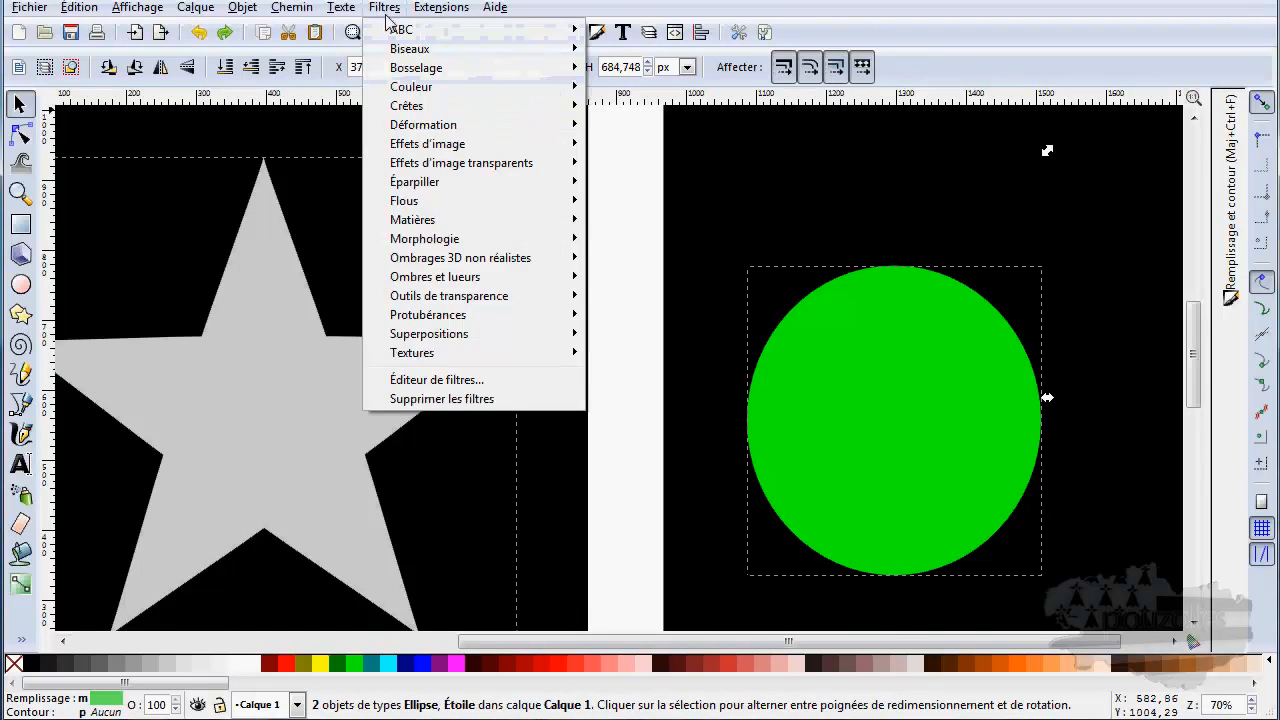
mouse_move(468, 68)
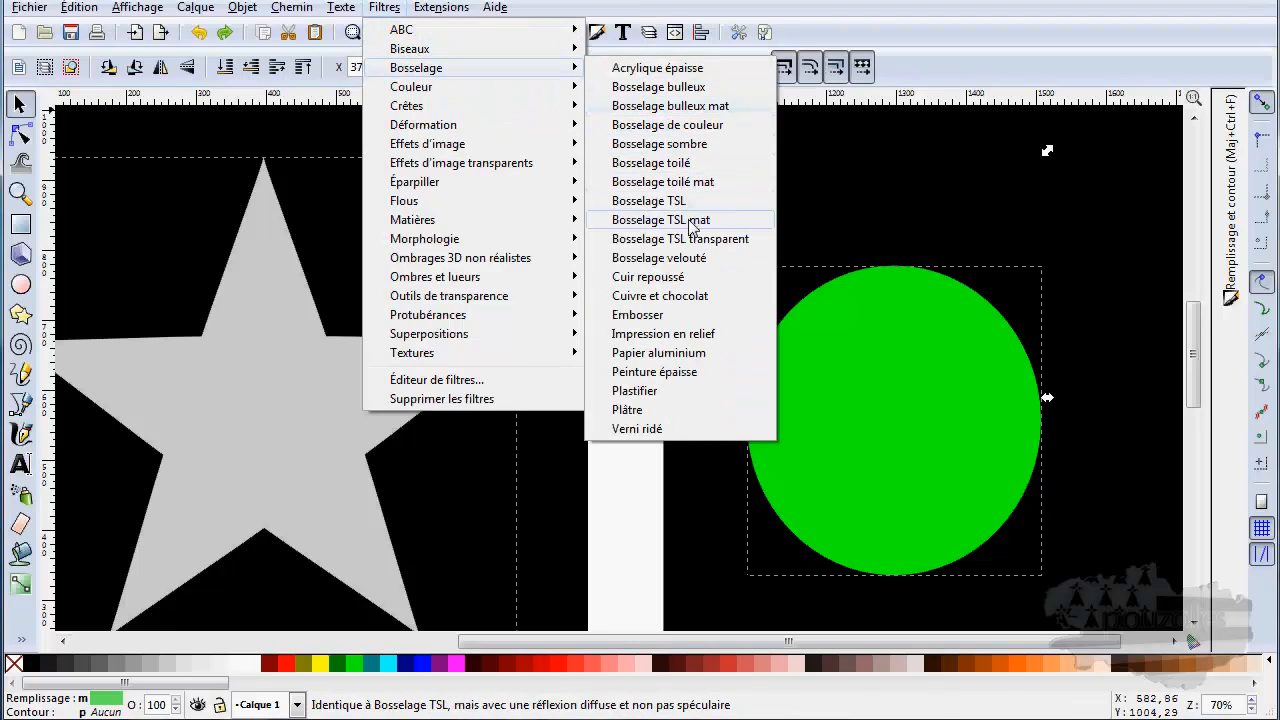
click(645, 277)
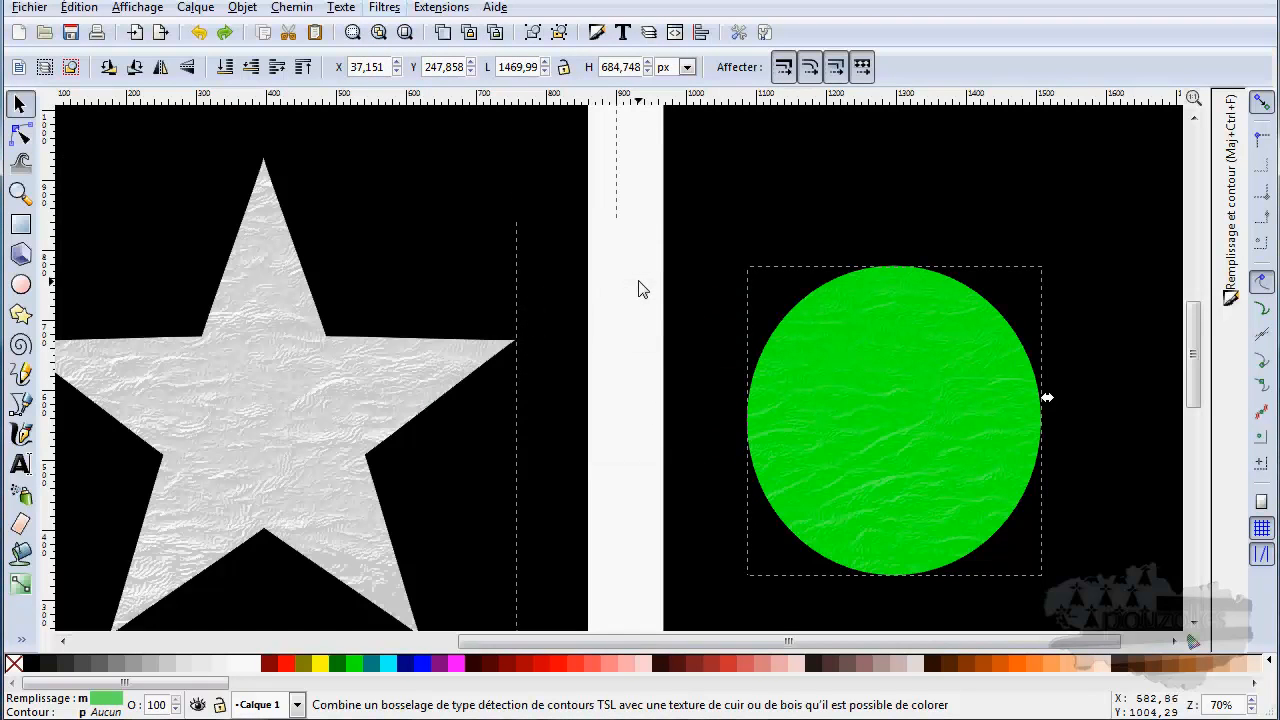
shift+click(495, 366)
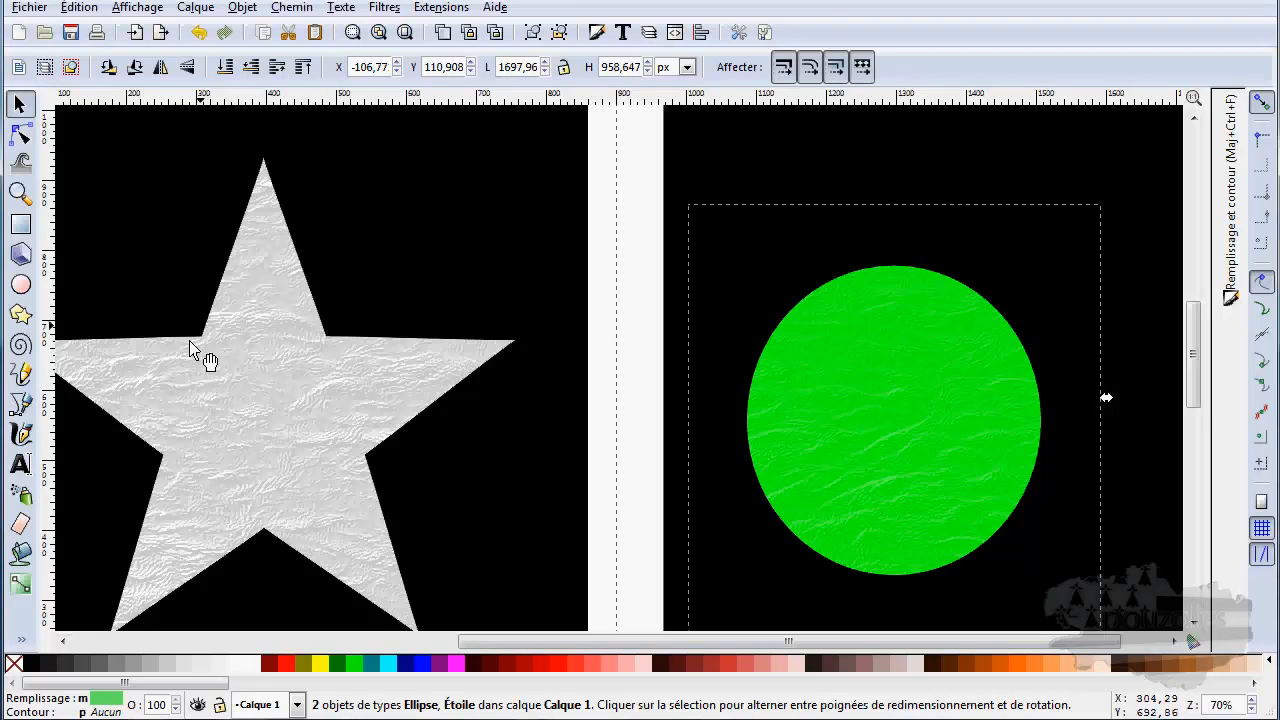
click(196, 33)
Apply the Cuivre et chocolat filter to the selected star and circle.
click(384, 7)
mouse_move(474, 77)
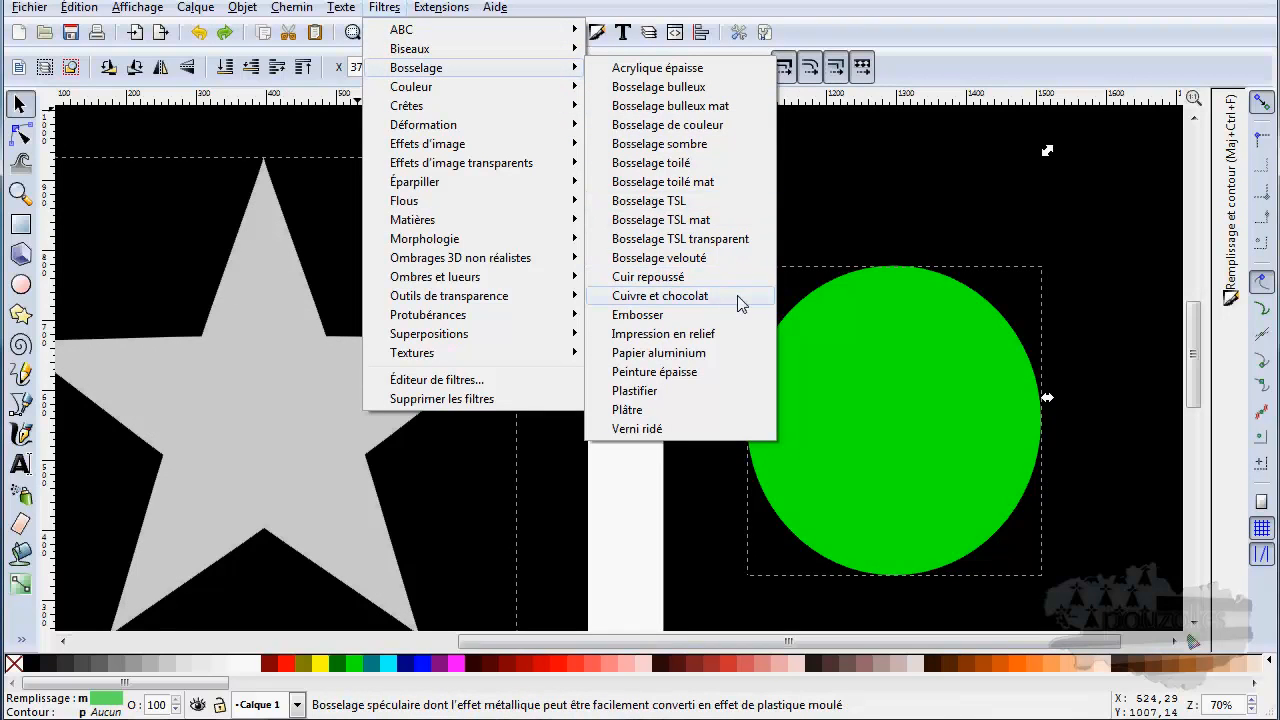
click(640, 298)
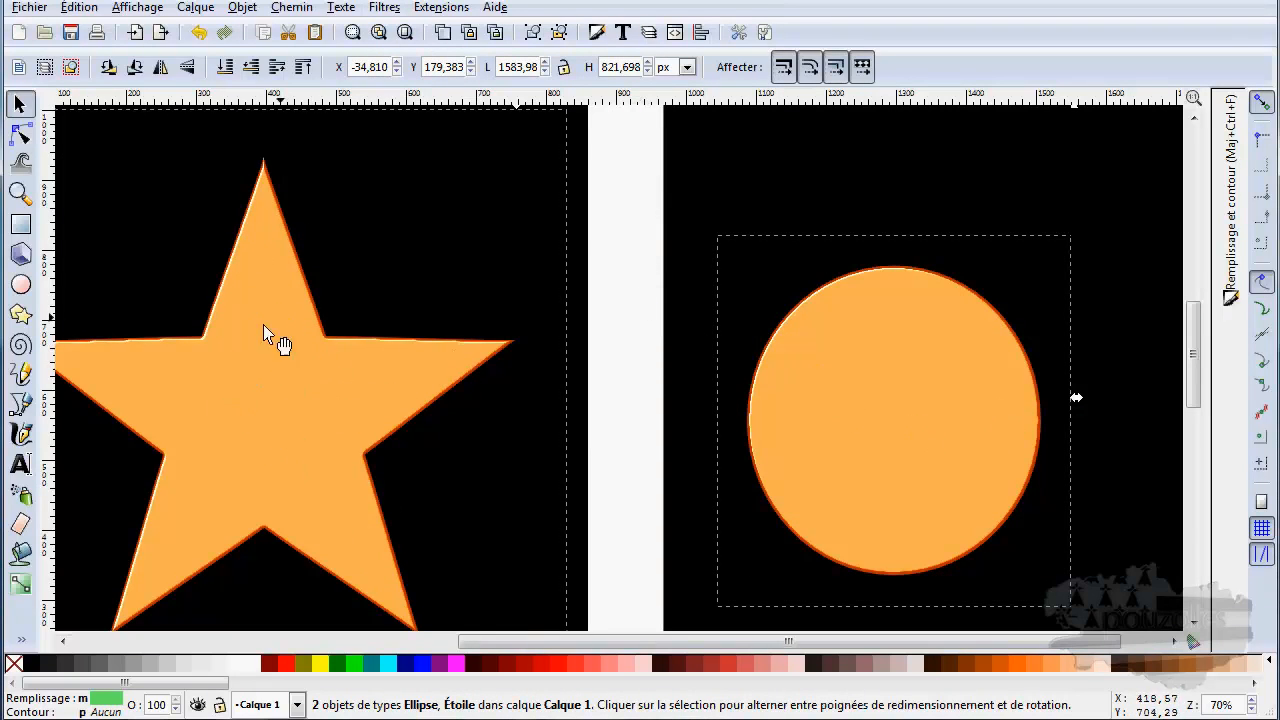
Undo the Cuivre et chocolat filter, then try the Embosser filter on the star and circle and undo it.
click(198, 34)
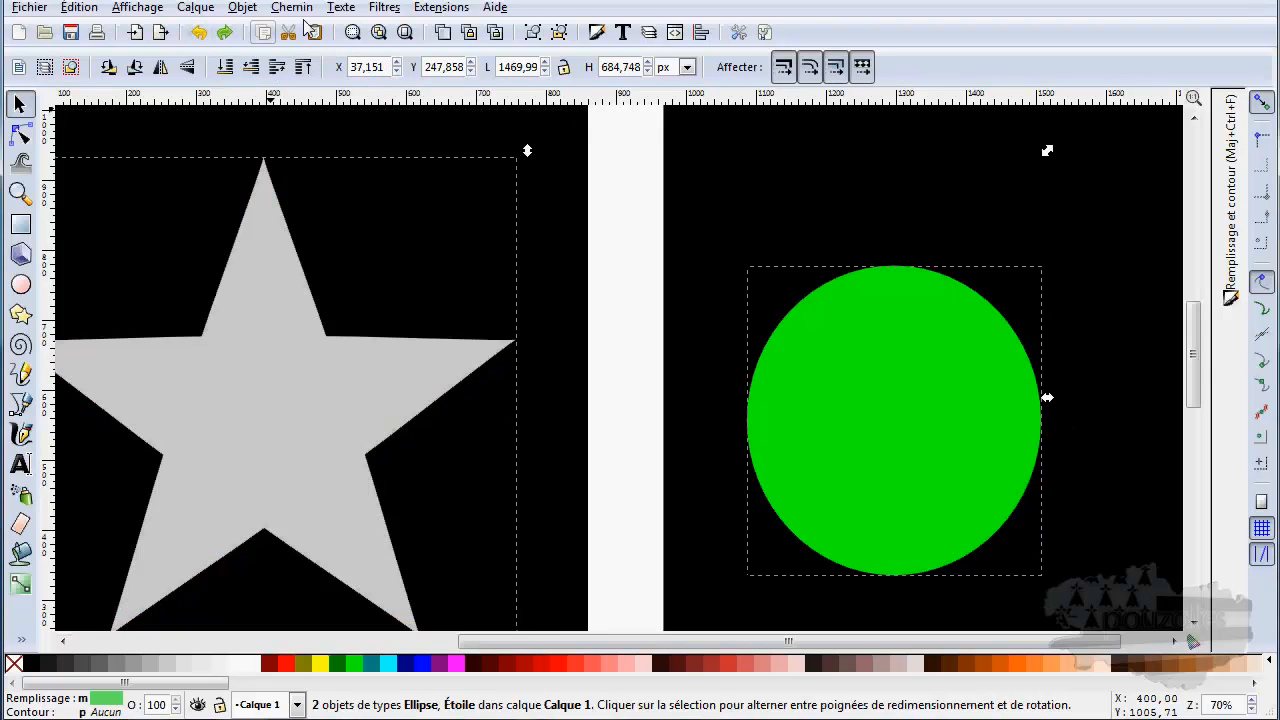
click(384, 8)
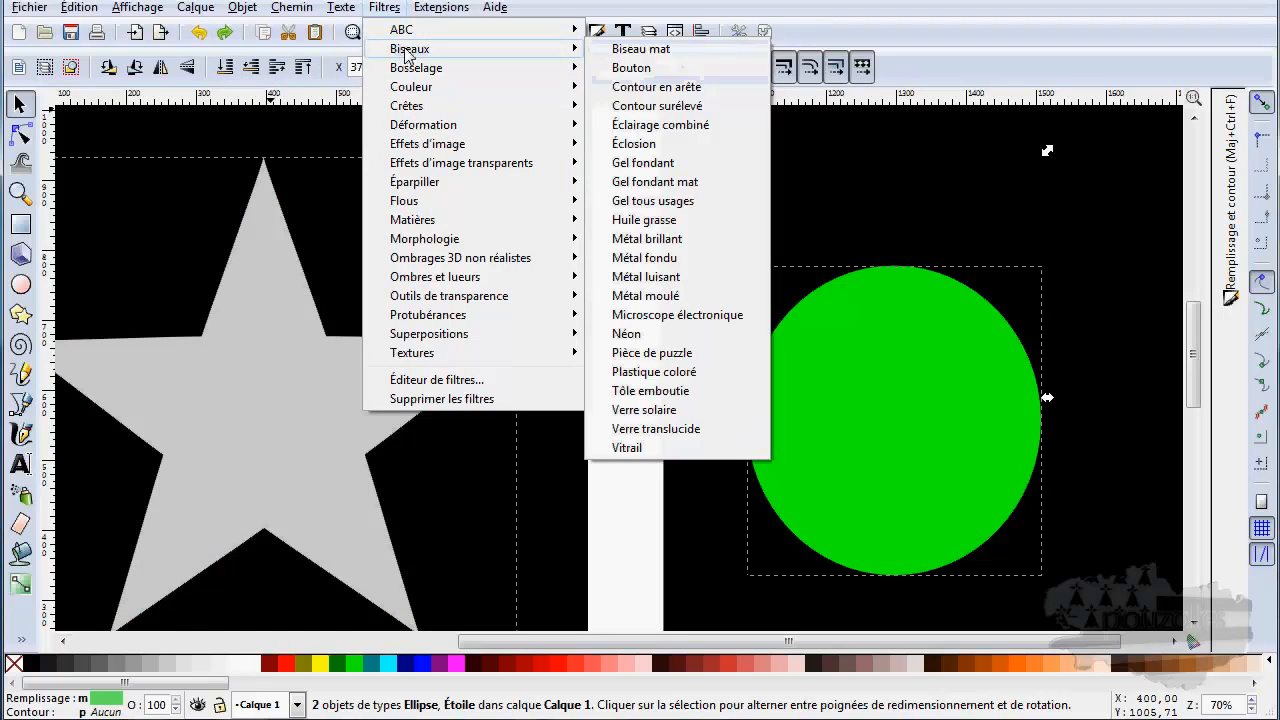
mouse_move(480, 68)
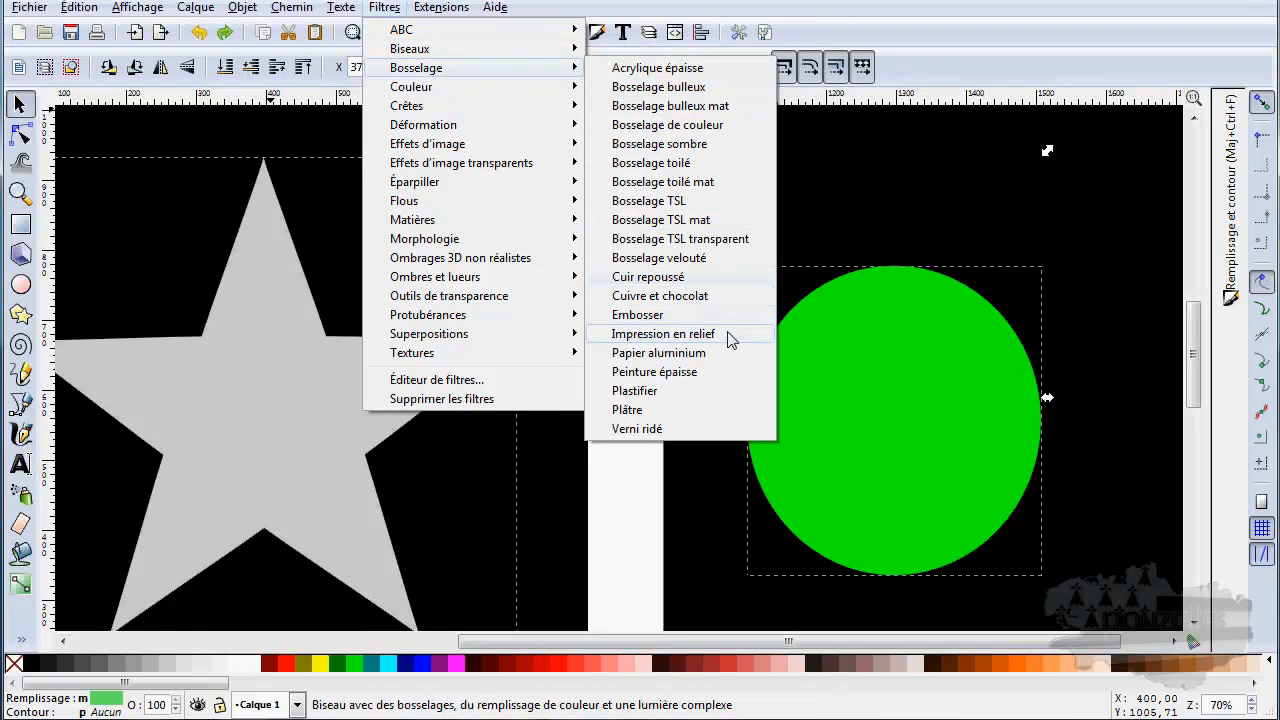
click(638, 316)
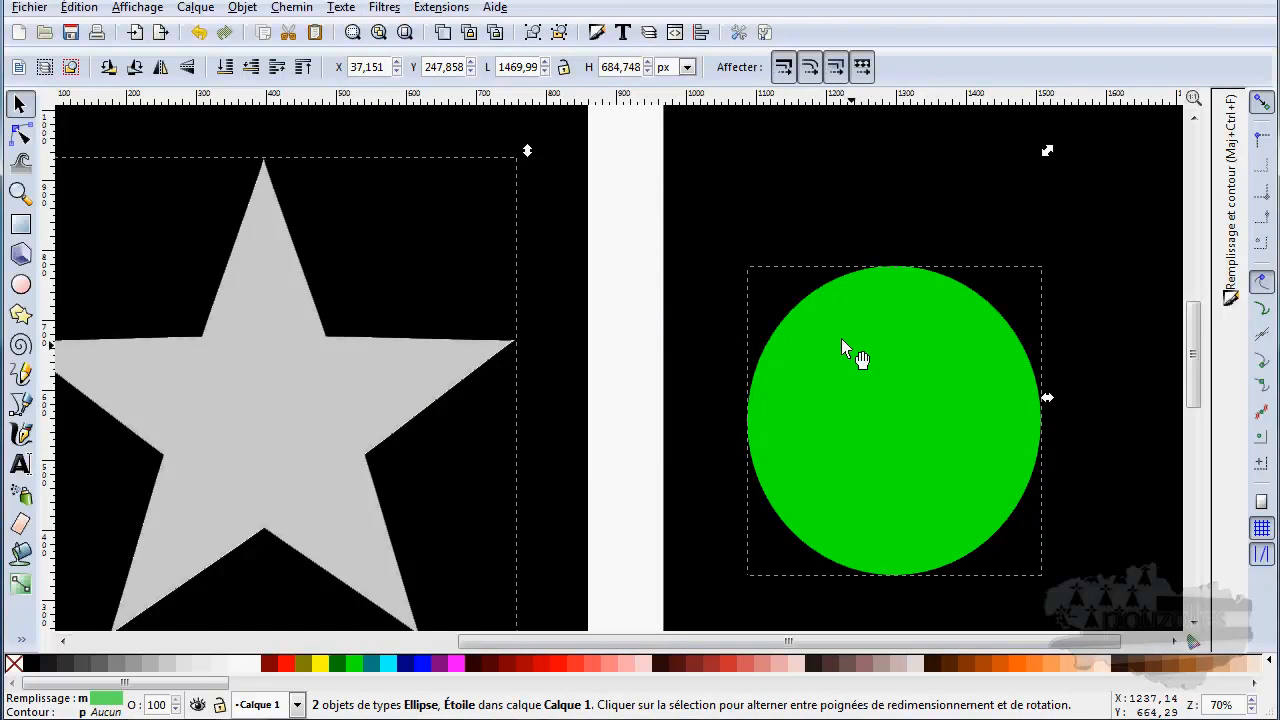
click(198, 40)
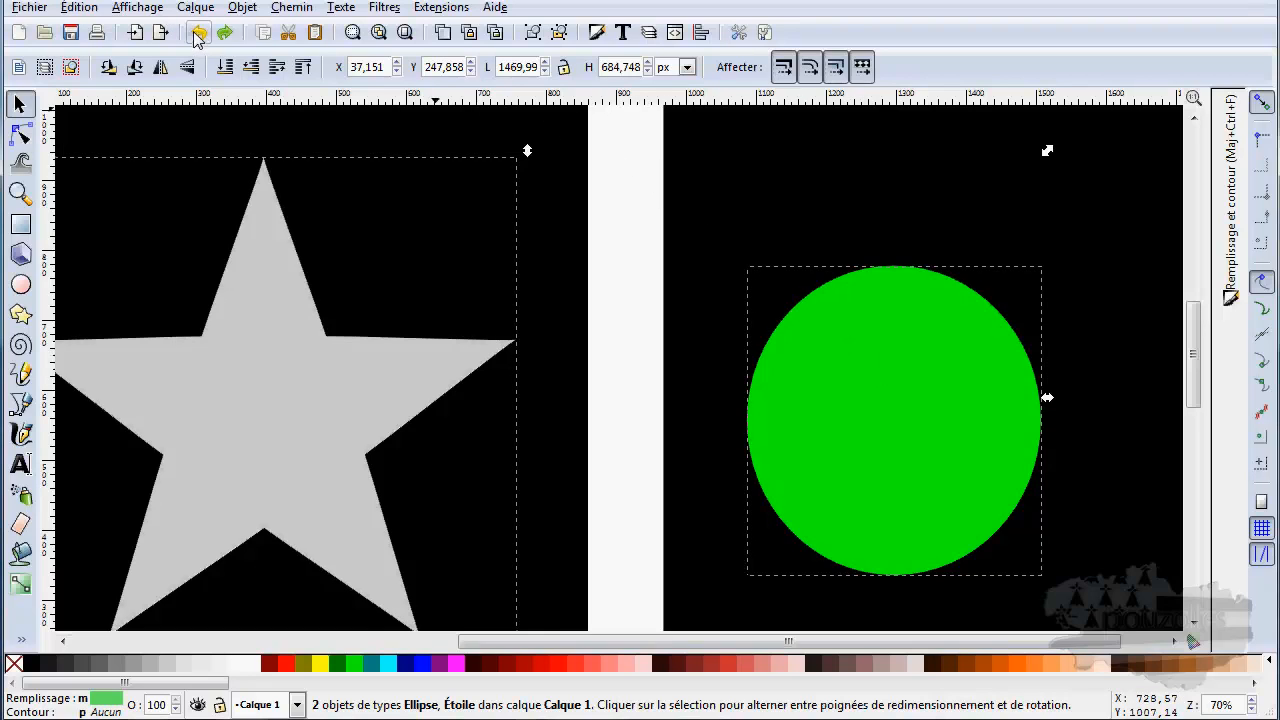
Try the Impression en relief filter on the selected star and circle, and undo it.
click(384, 8)
mouse_move(400, 67)
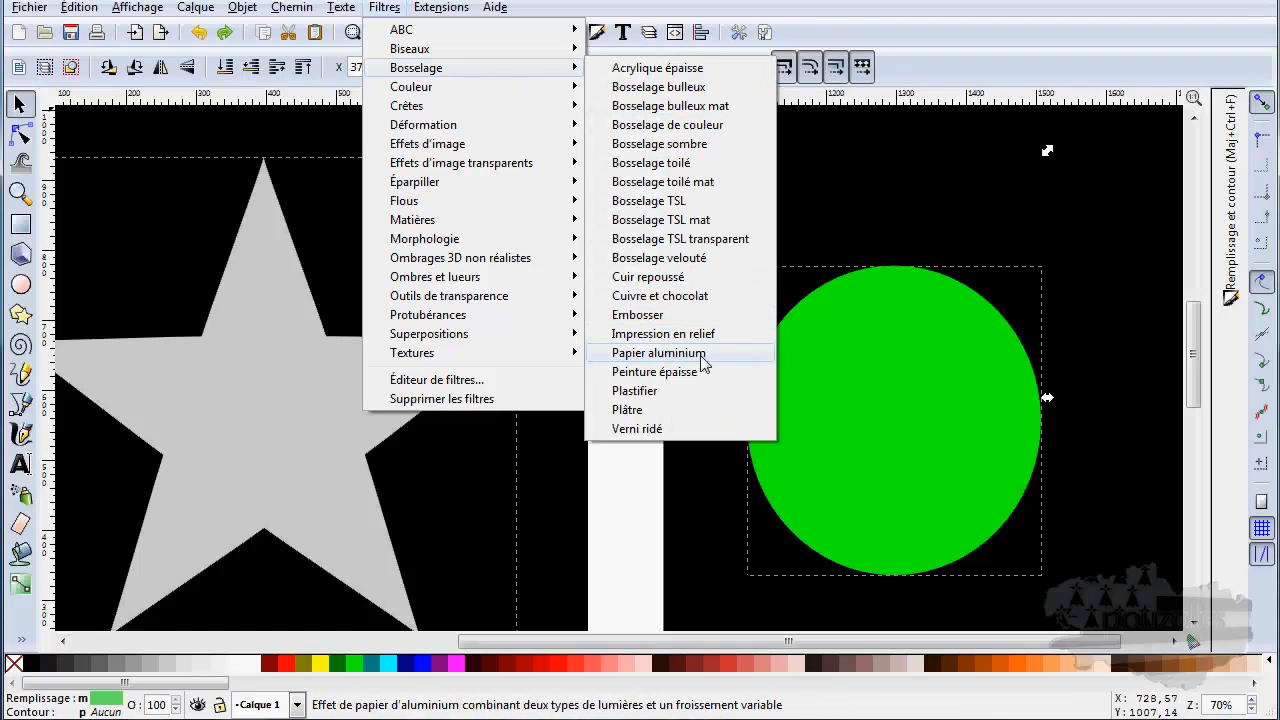
click(645, 334)
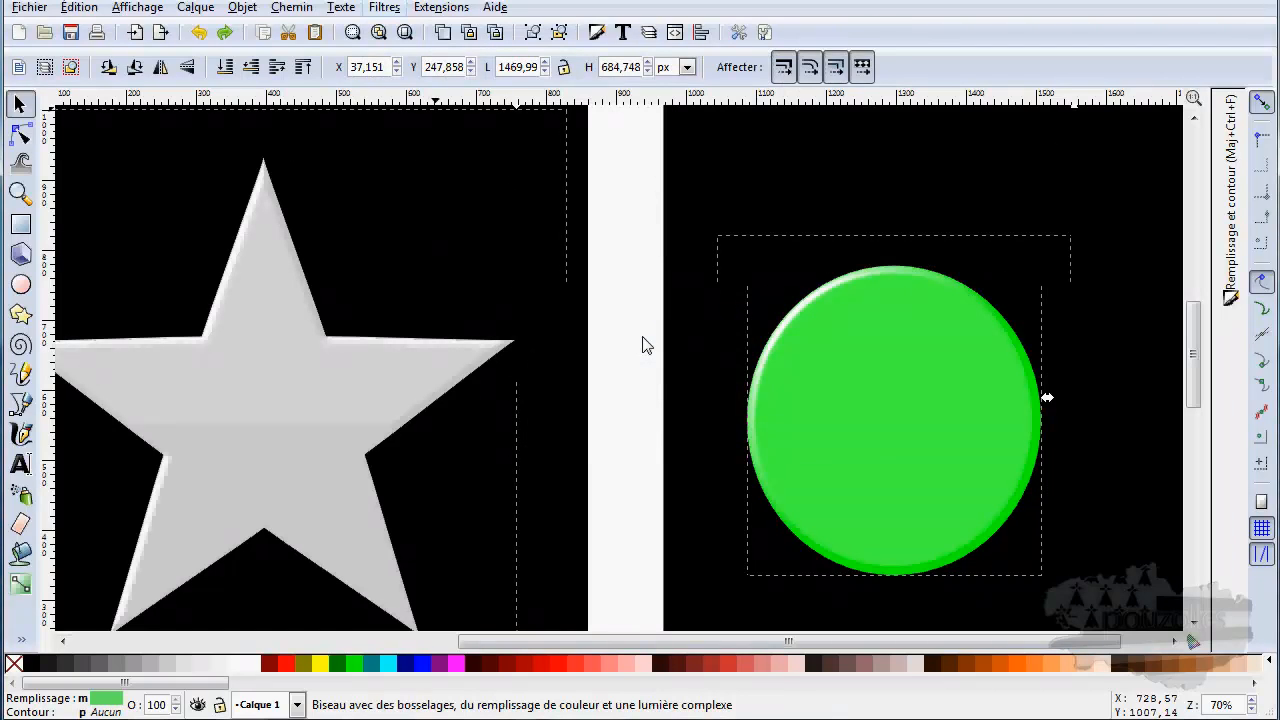
click(199, 33)
Try the Papier aluminium filter on the selected star and circle, and undo it.
click(383, 8)
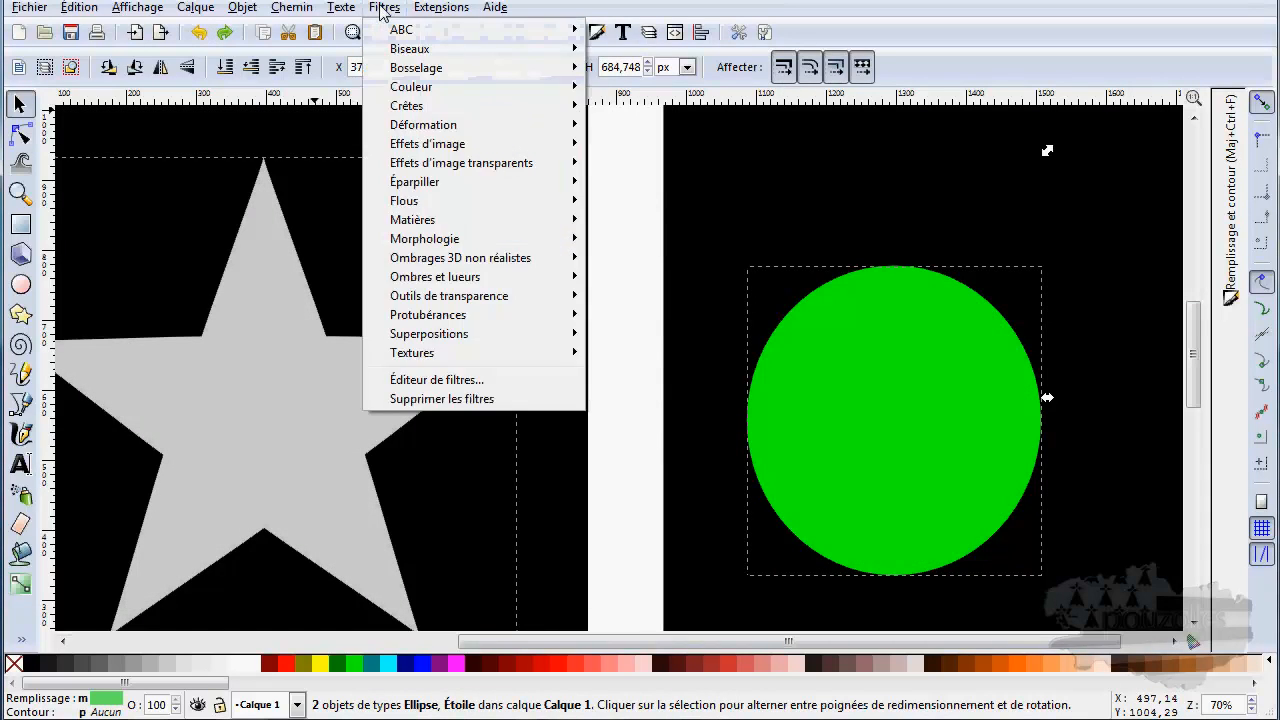
mouse_move(456, 70)
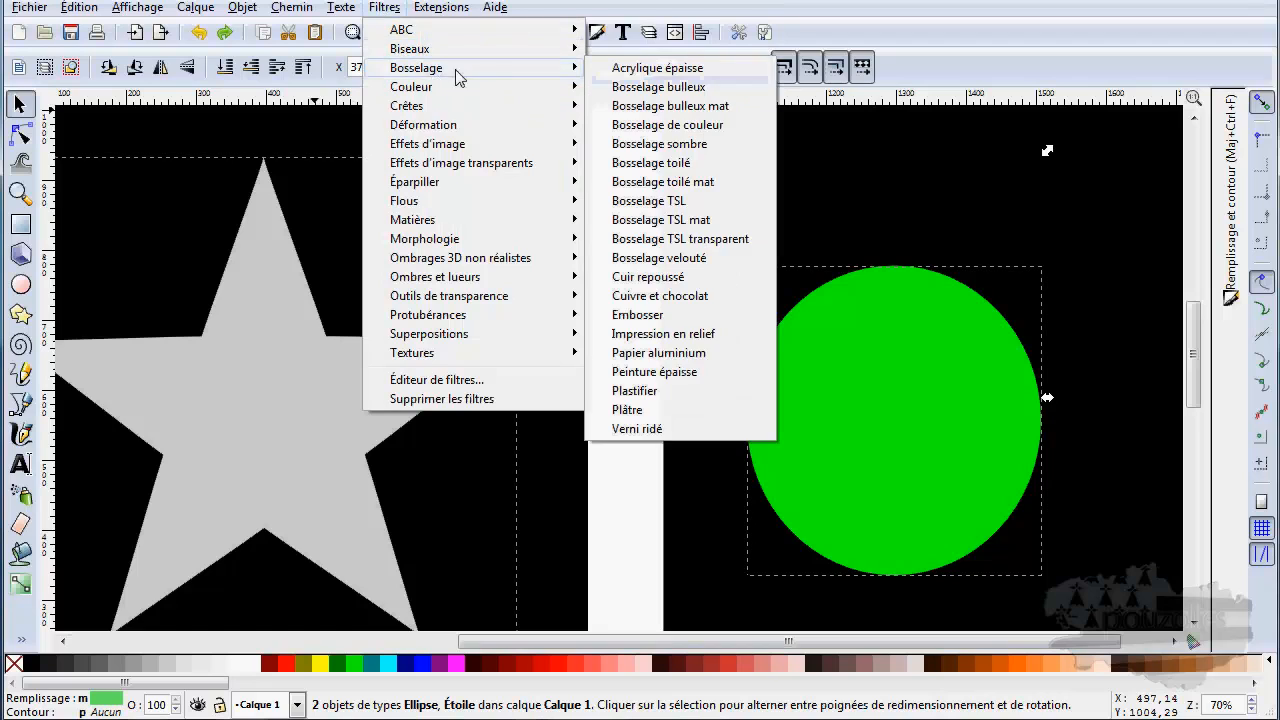
click(659, 353)
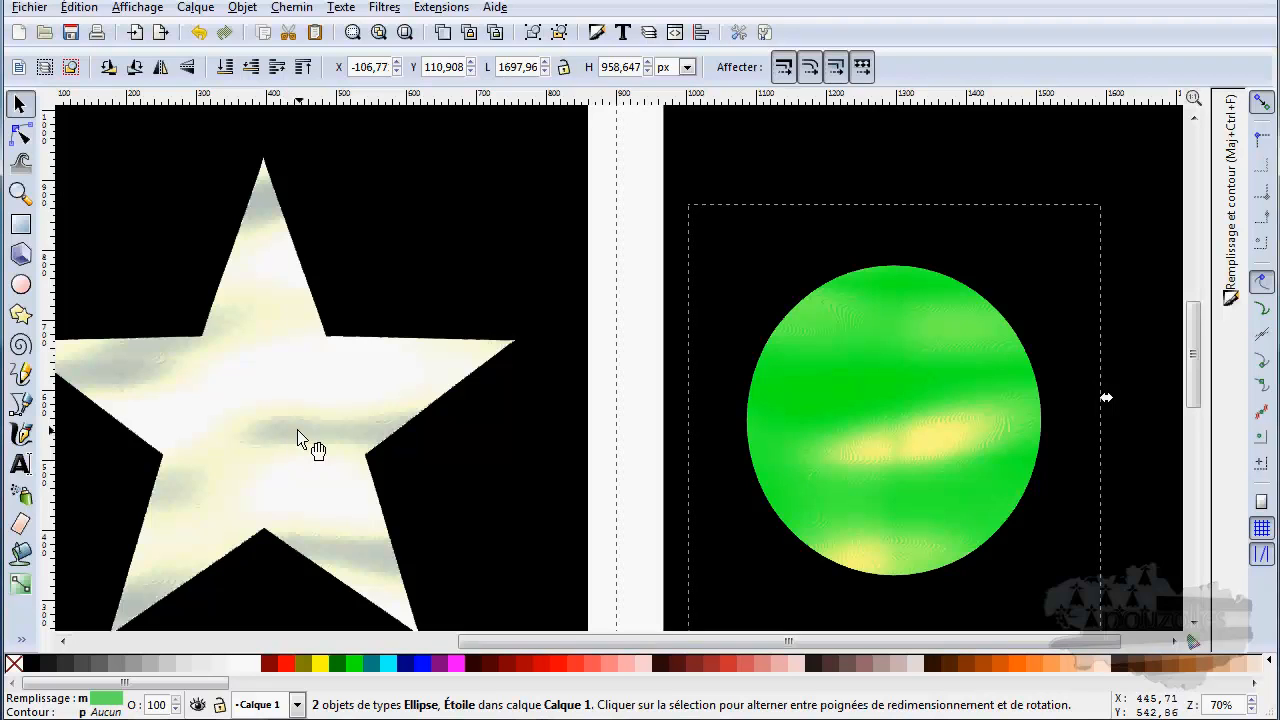
click(199, 32)
Select only the black background rectangle behind the star and apply the Papier aluminium filter to it.
click(632, 219)
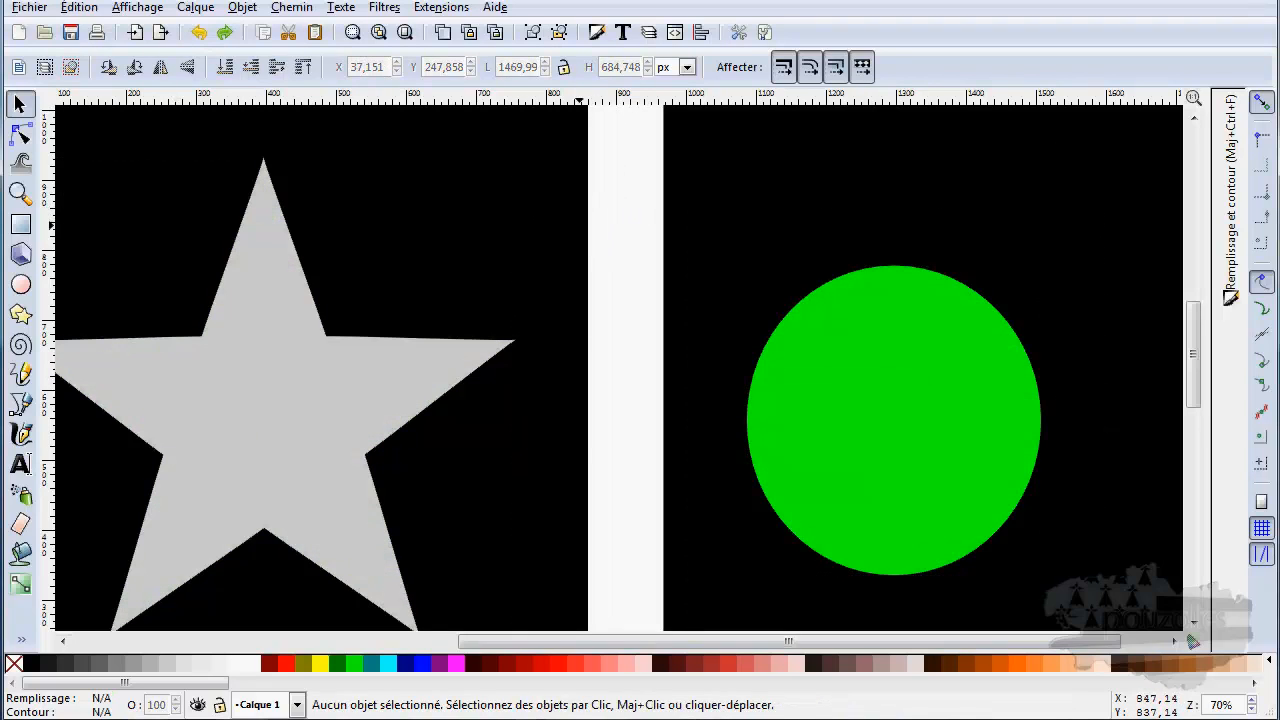
click(589, 240)
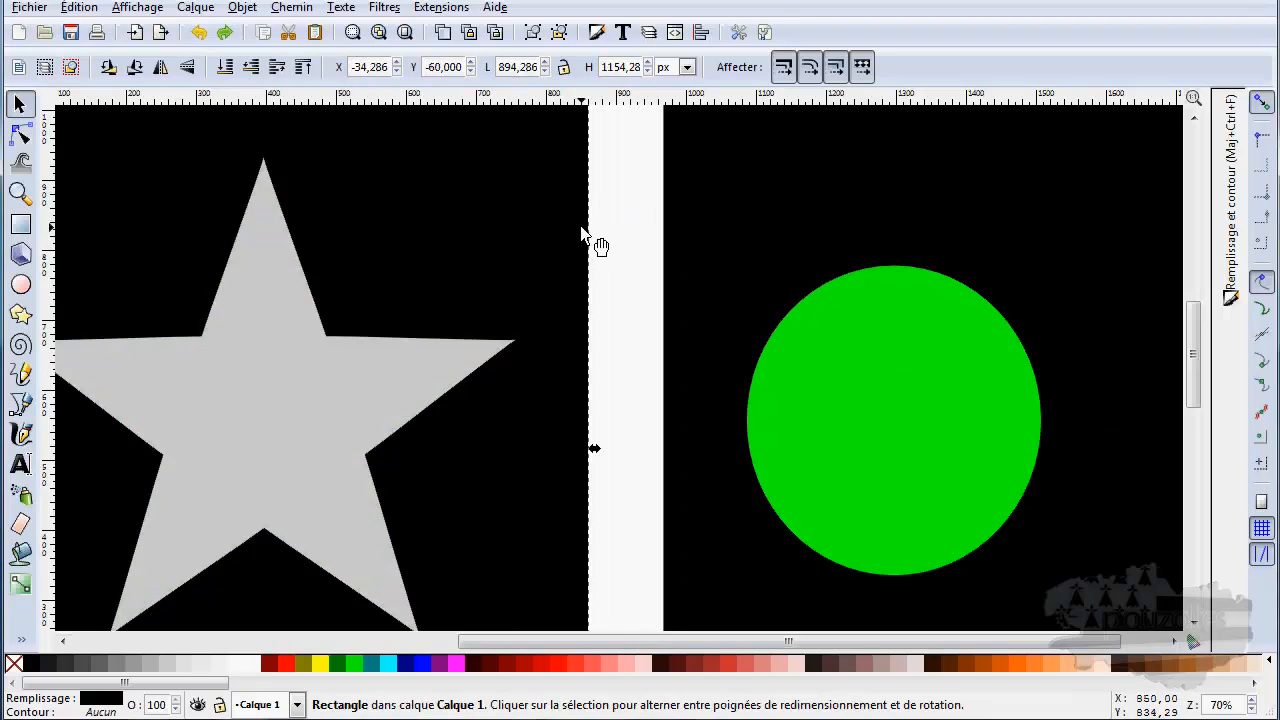
click(384, 7)
mouse_move(495, 77)
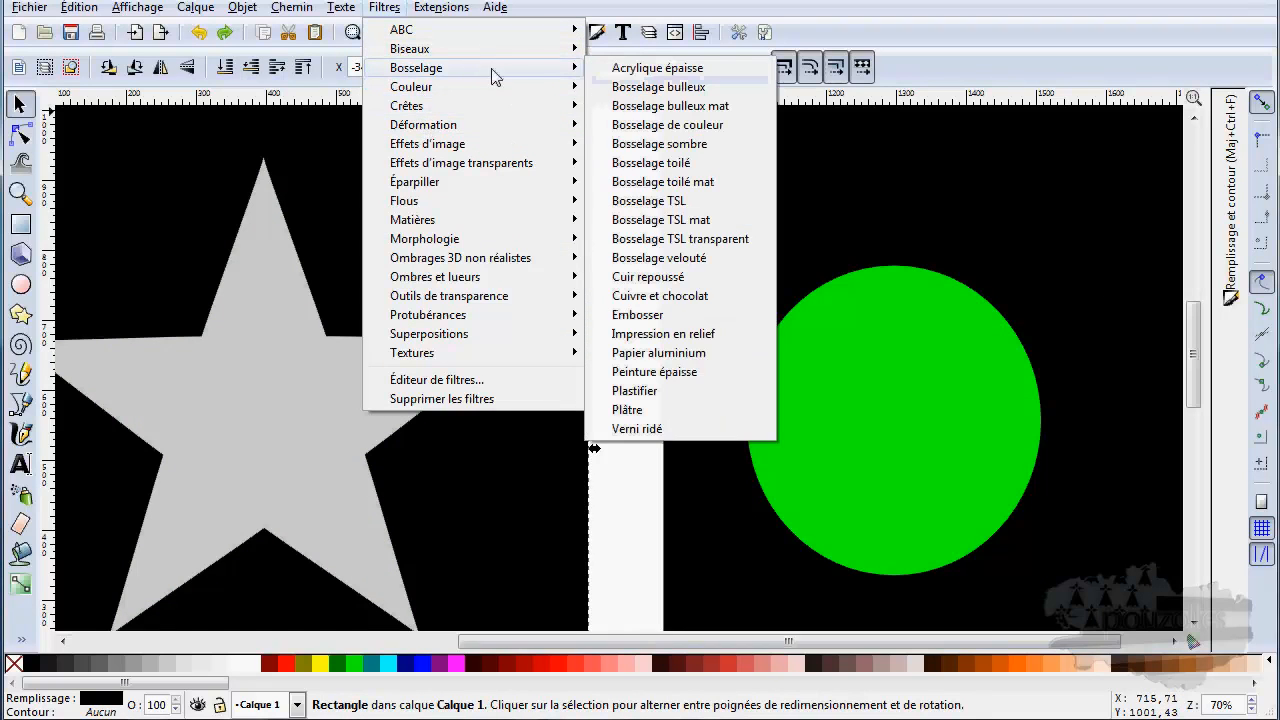
click(658, 354)
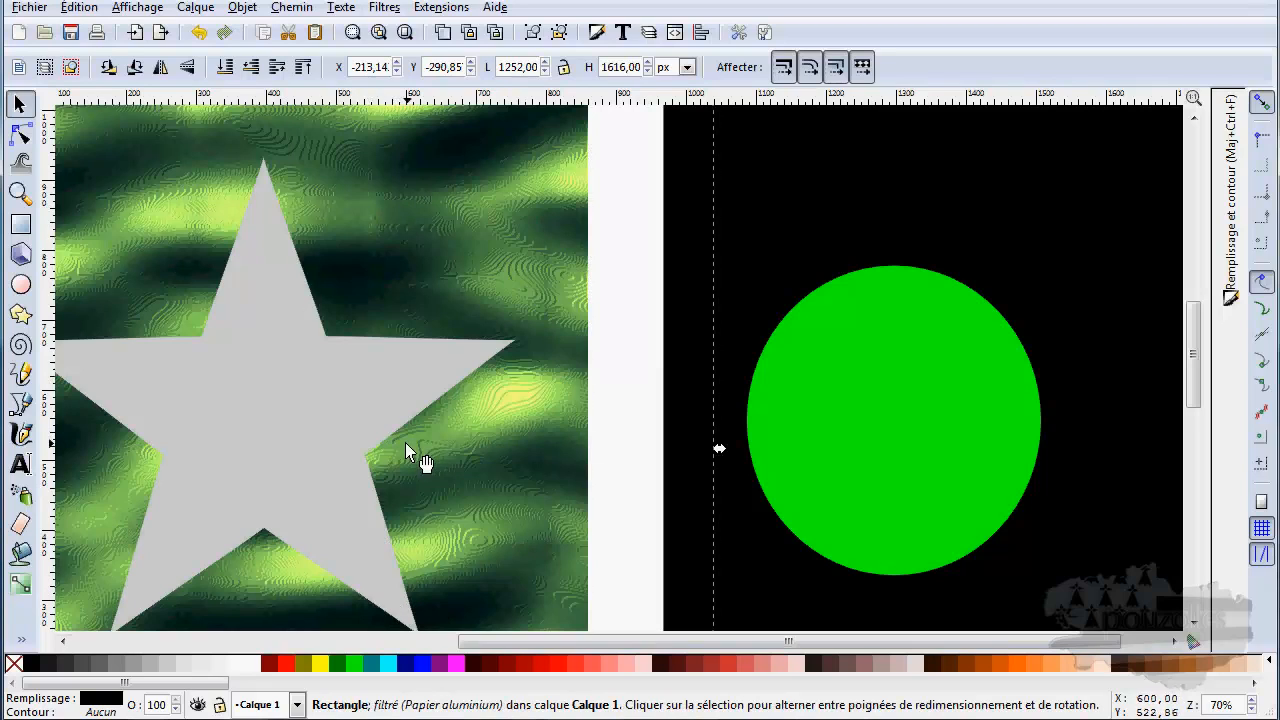
Try cyan, yellow and fuchsia fills on the filtered rectangle, ending with a medium gray fill.
click(388, 665)
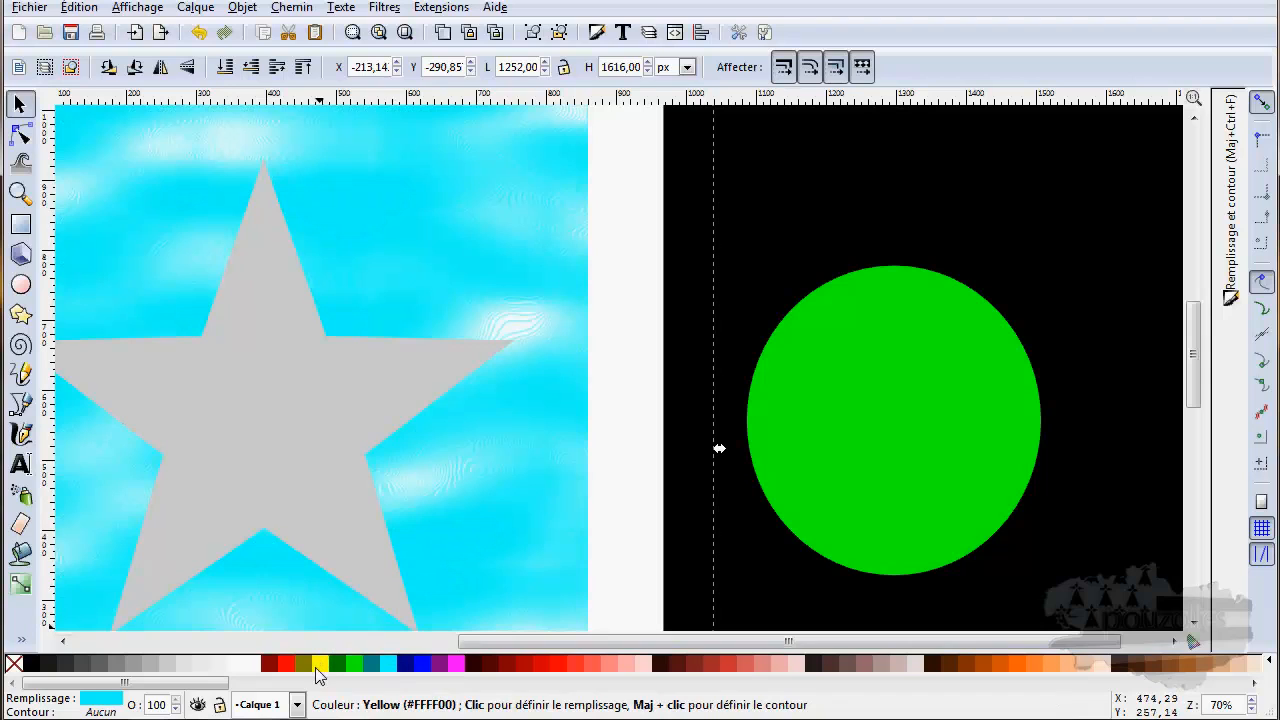
click(319, 665)
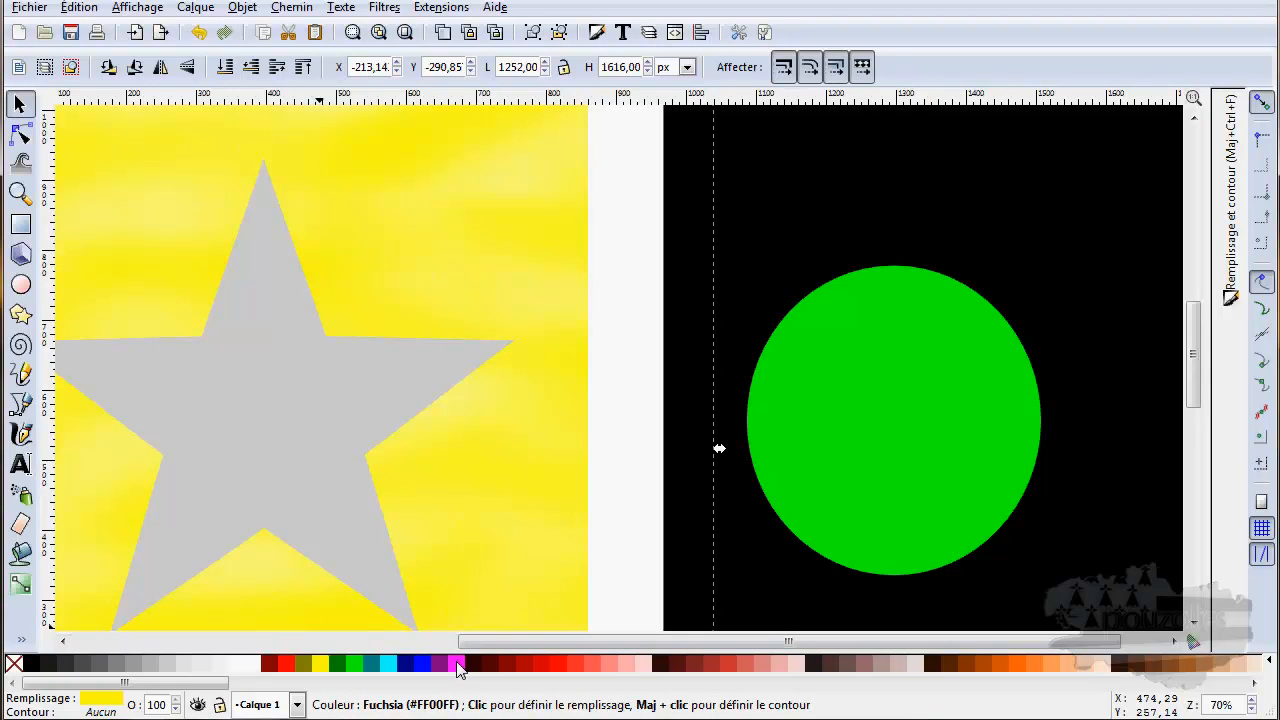
click(457, 665)
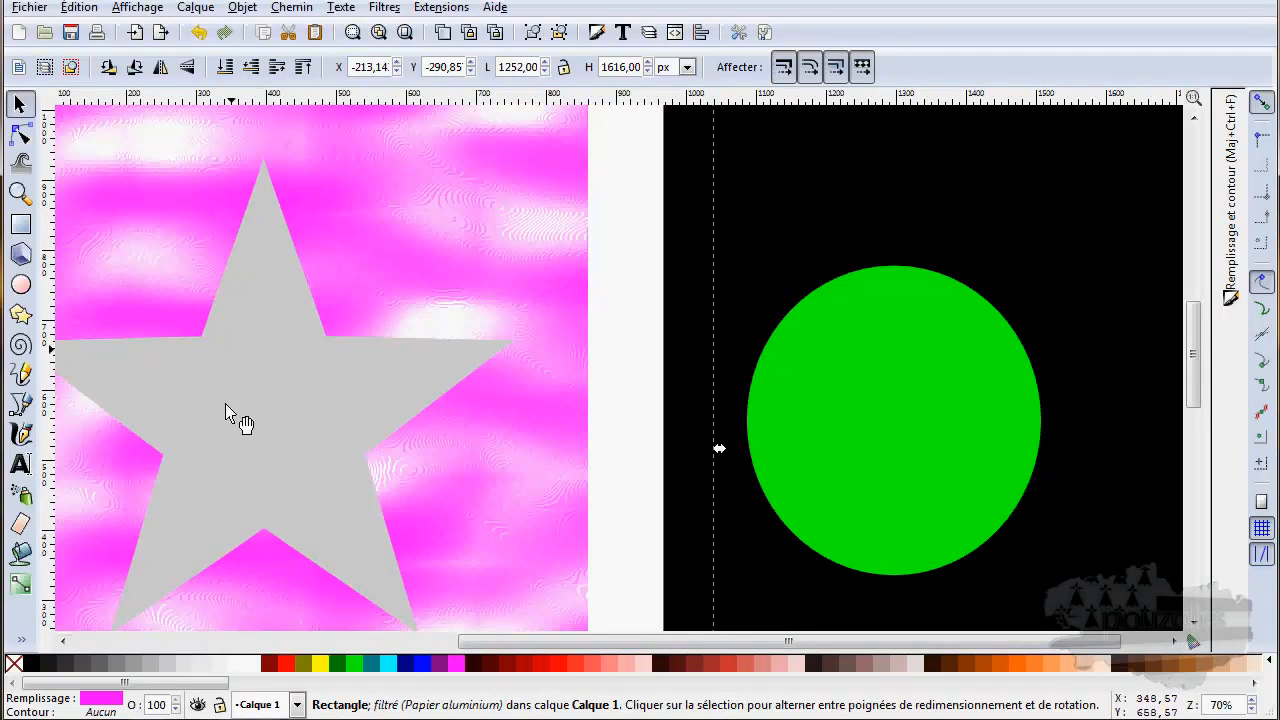
click(115, 666)
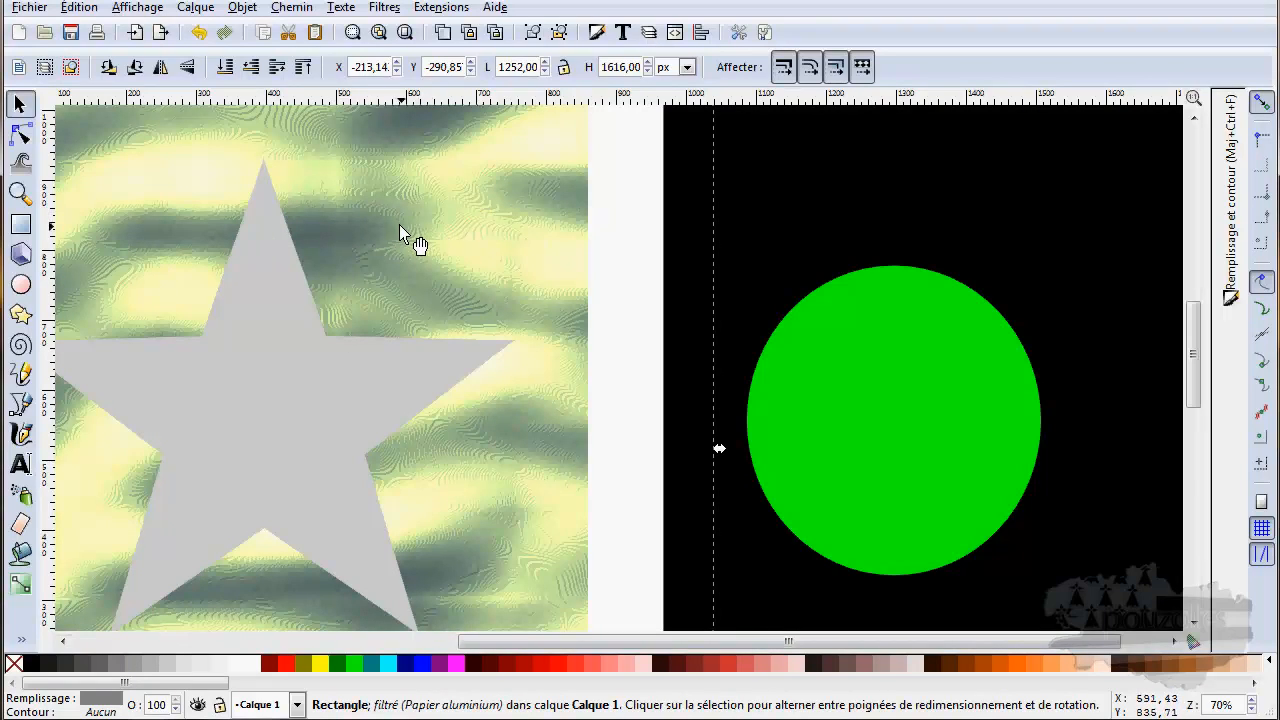
Select the circle and star together, try the Peinture épaisse filter on both, and undo it.
click(834, 388)
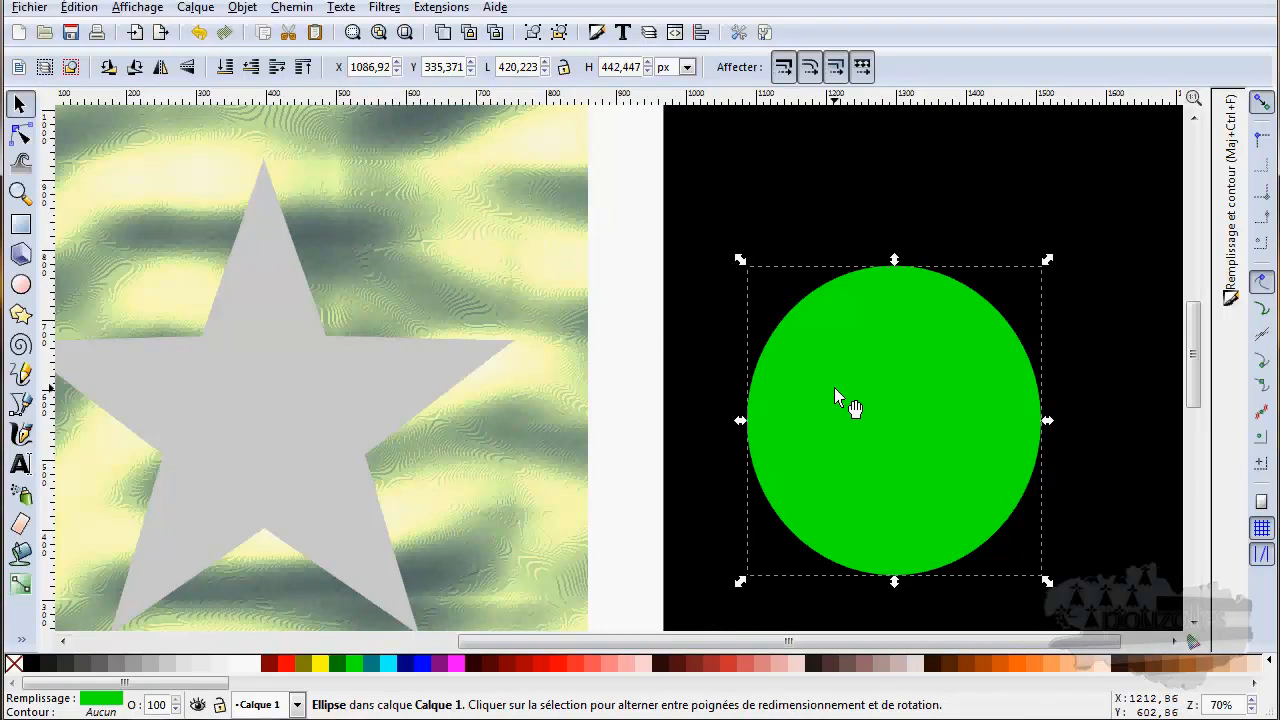
shift+click(277, 440)
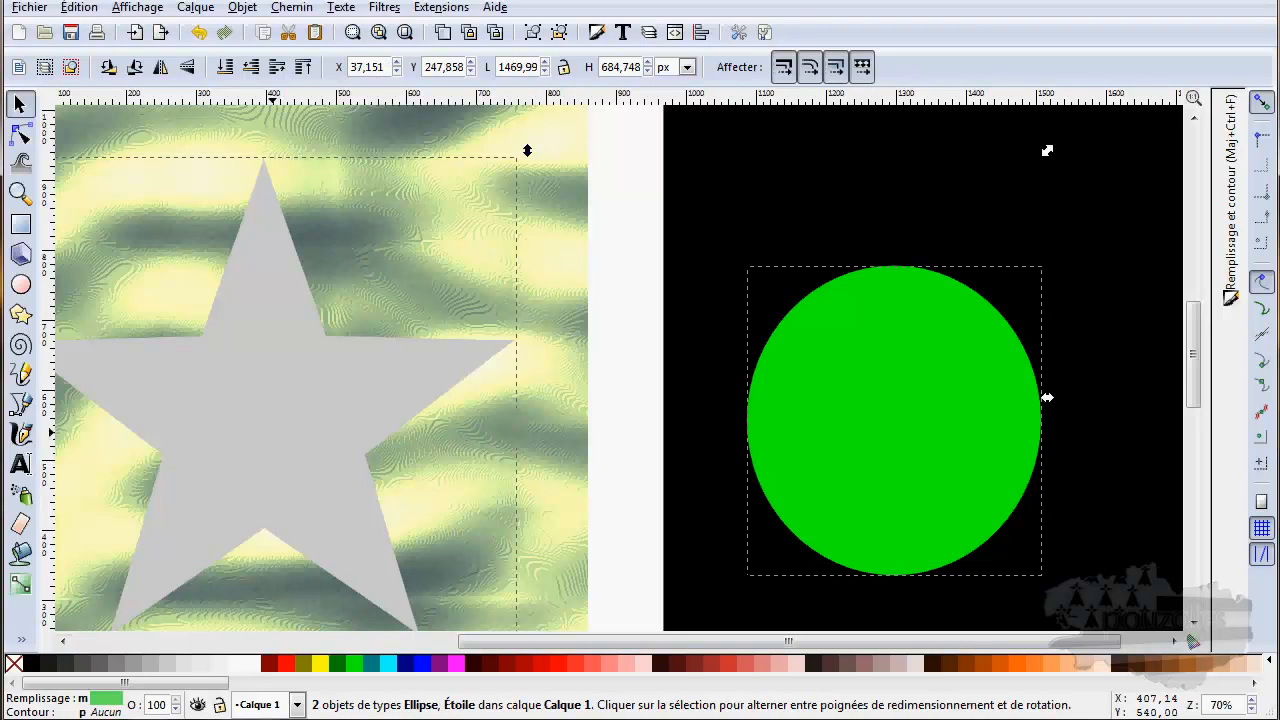
click(396, 9)
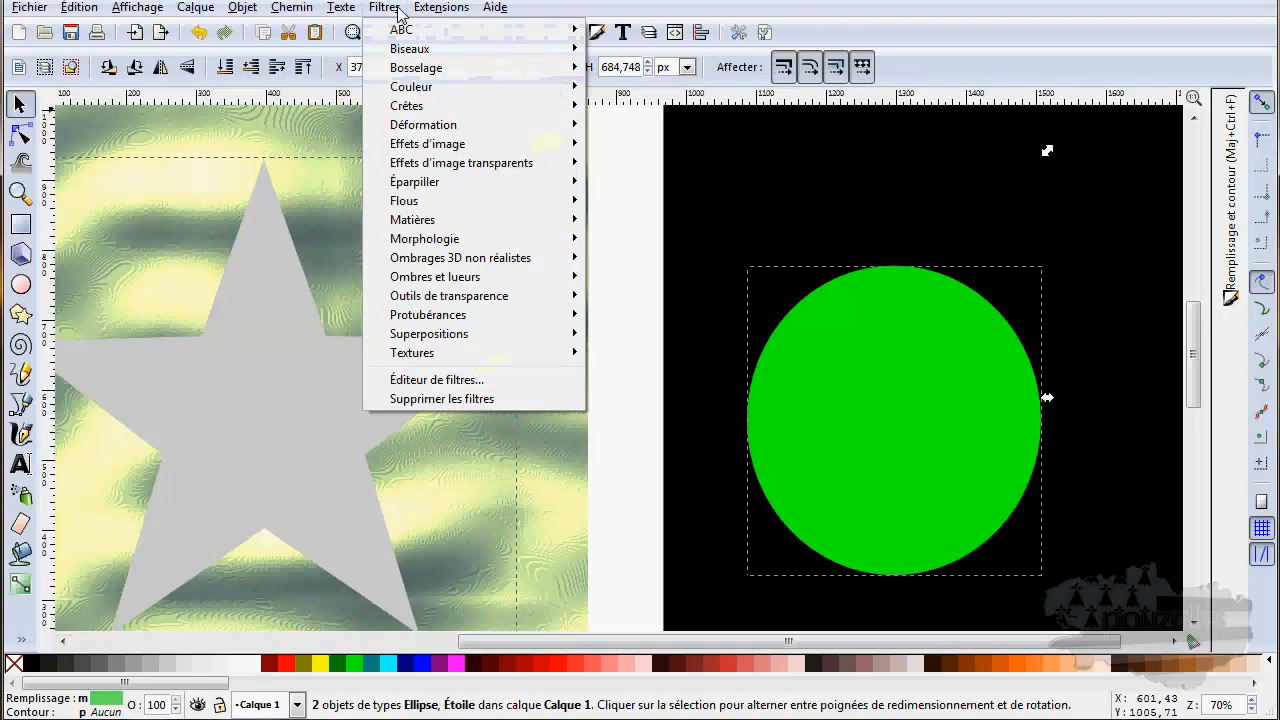
mouse_move(543, 72)
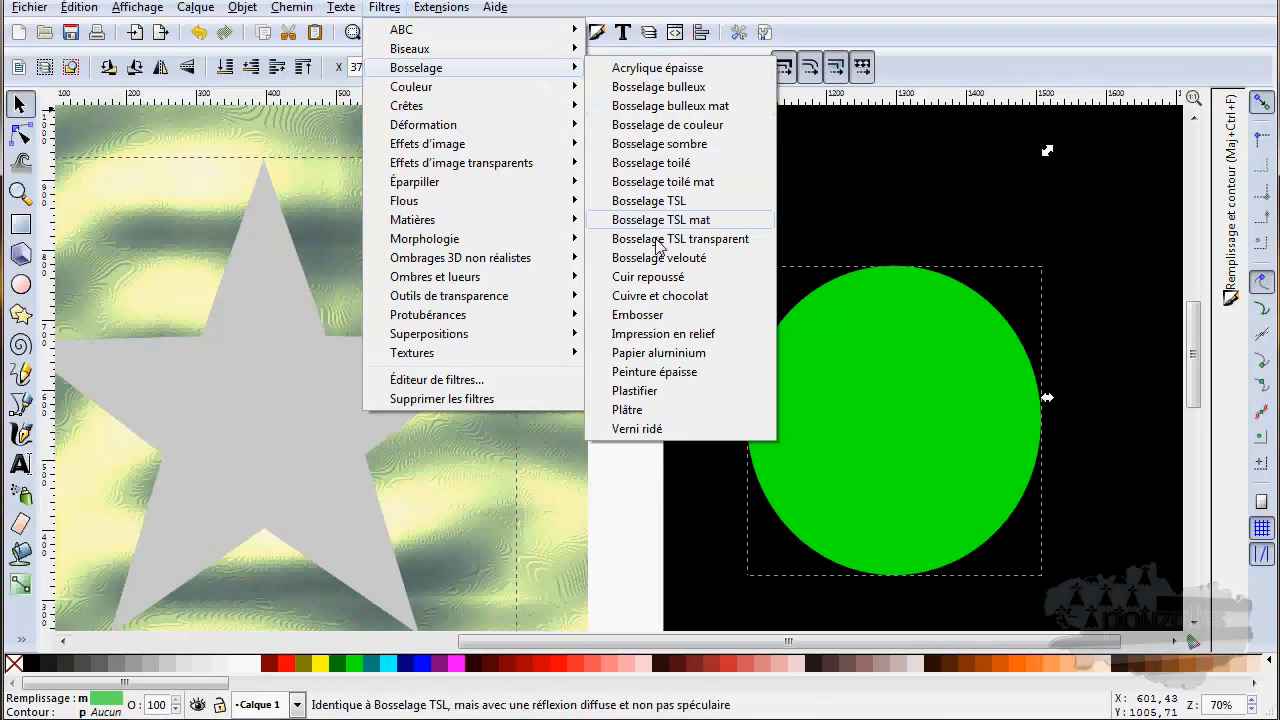
click(677, 380)
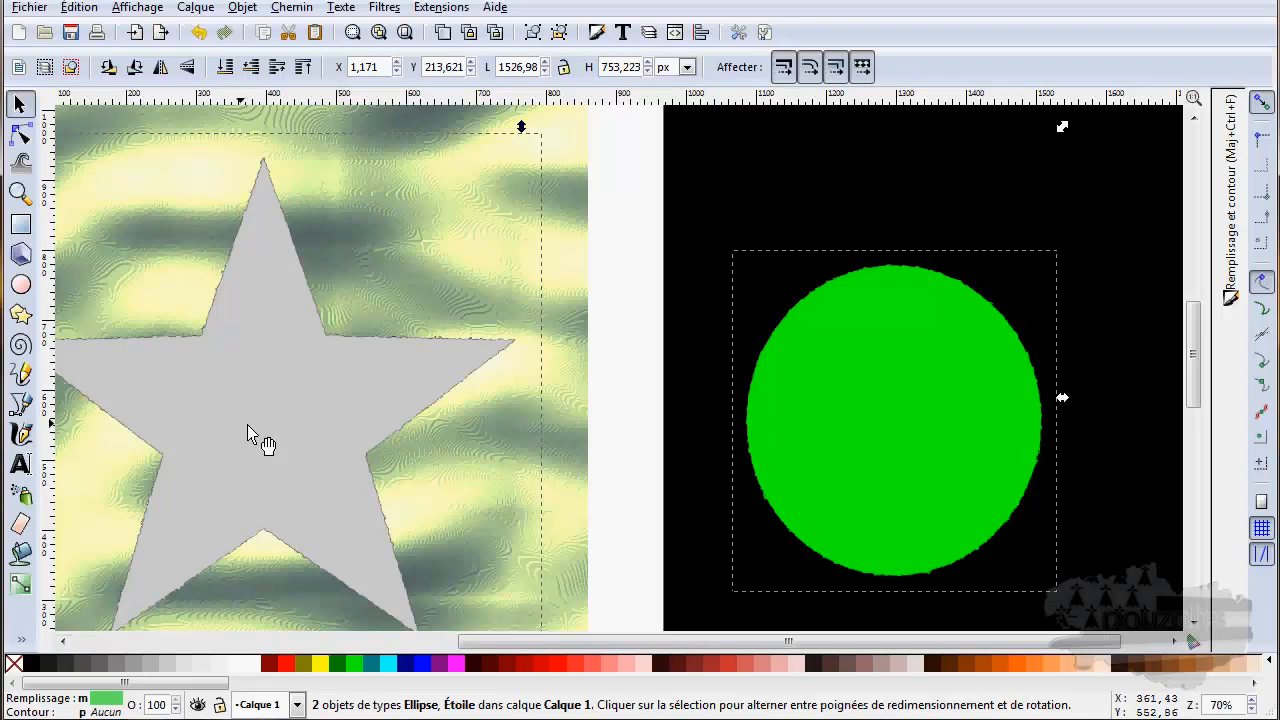
click(199, 34)
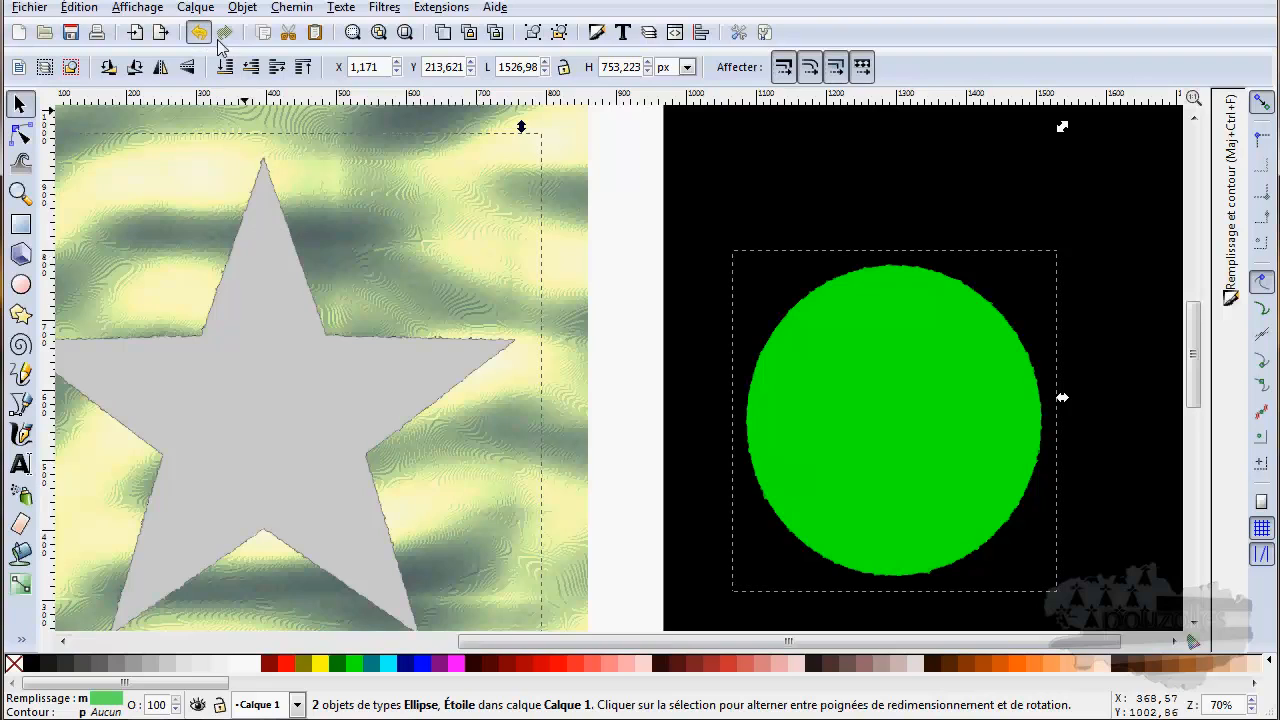
Try the Plastifier filter on the selected star and circle, and undo it.
click(383, 8)
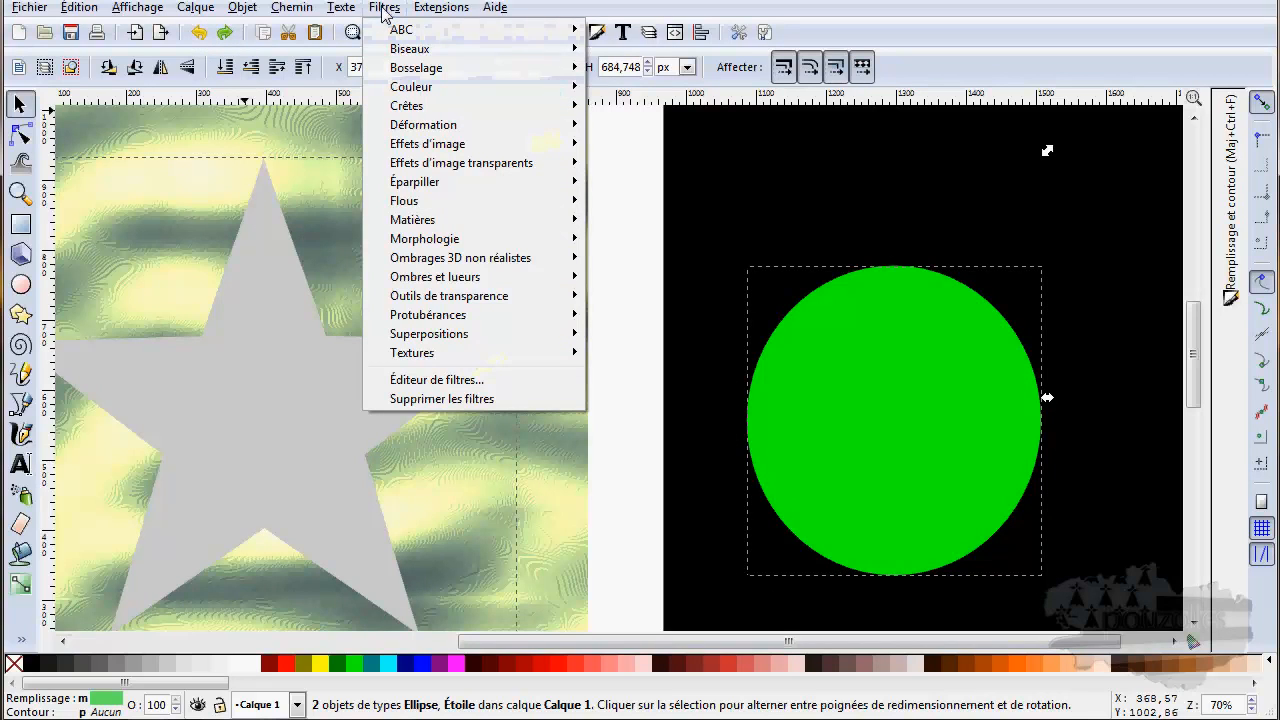
mouse_move(470, 70)
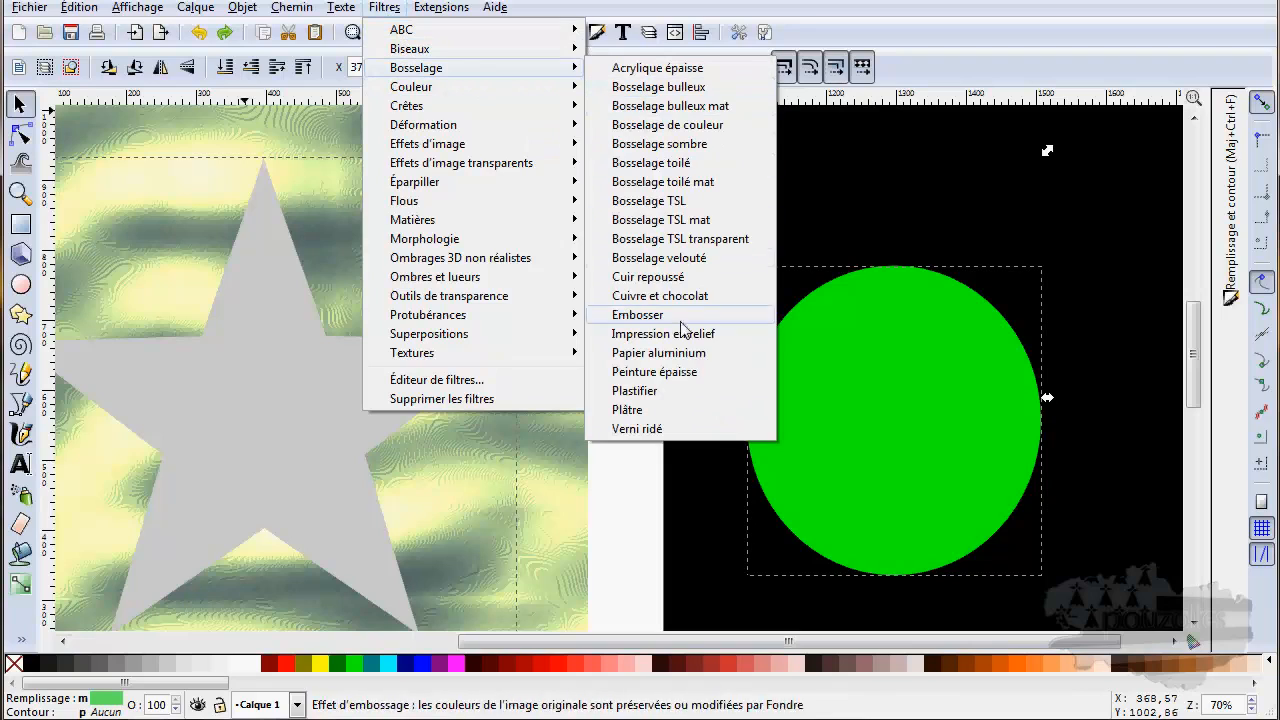
click(683, 396)
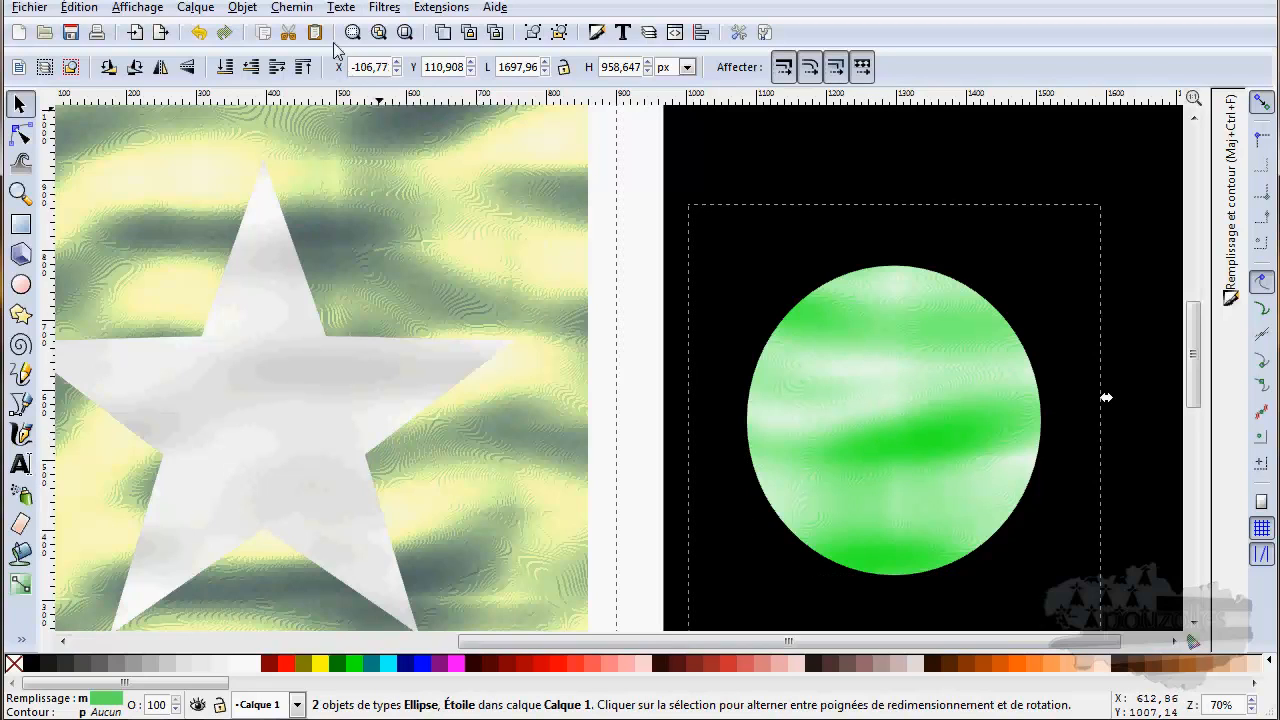
click(200, 33)
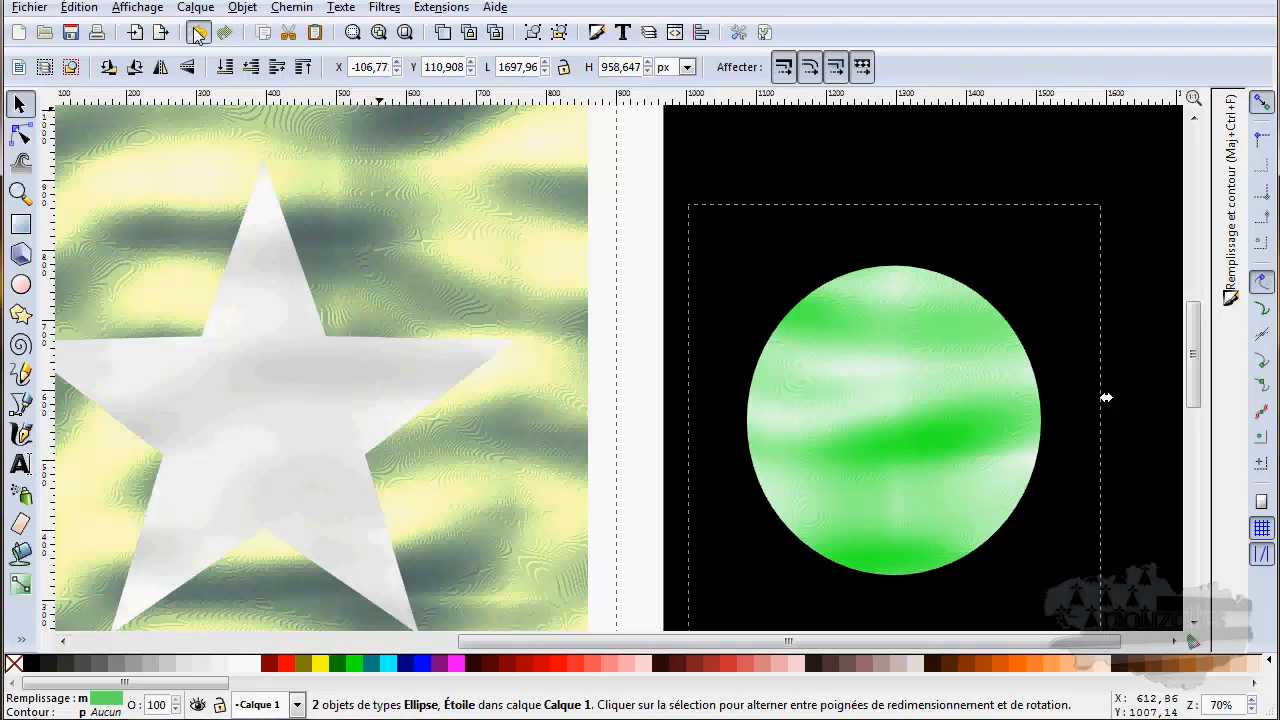
Try the Plâtre filter on the selected star and circle, and undo it.
click(384, 8)
mouse_move(532, 76)
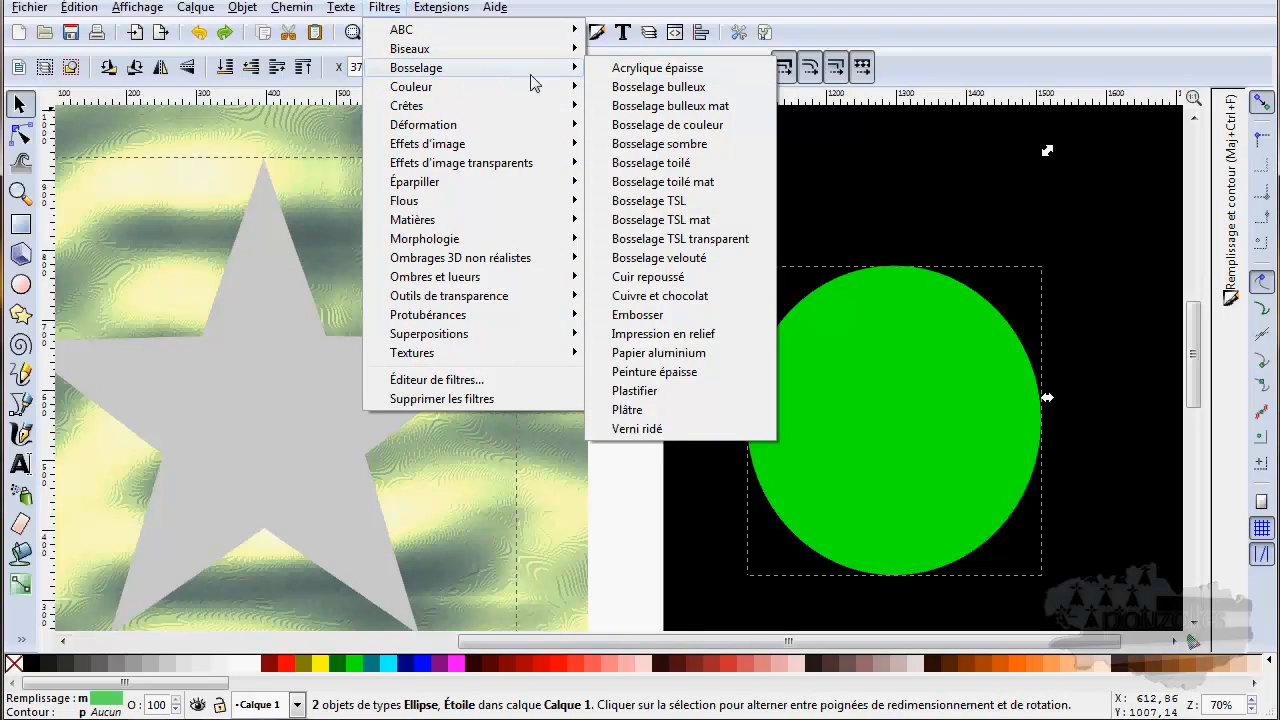
click(628, 410)
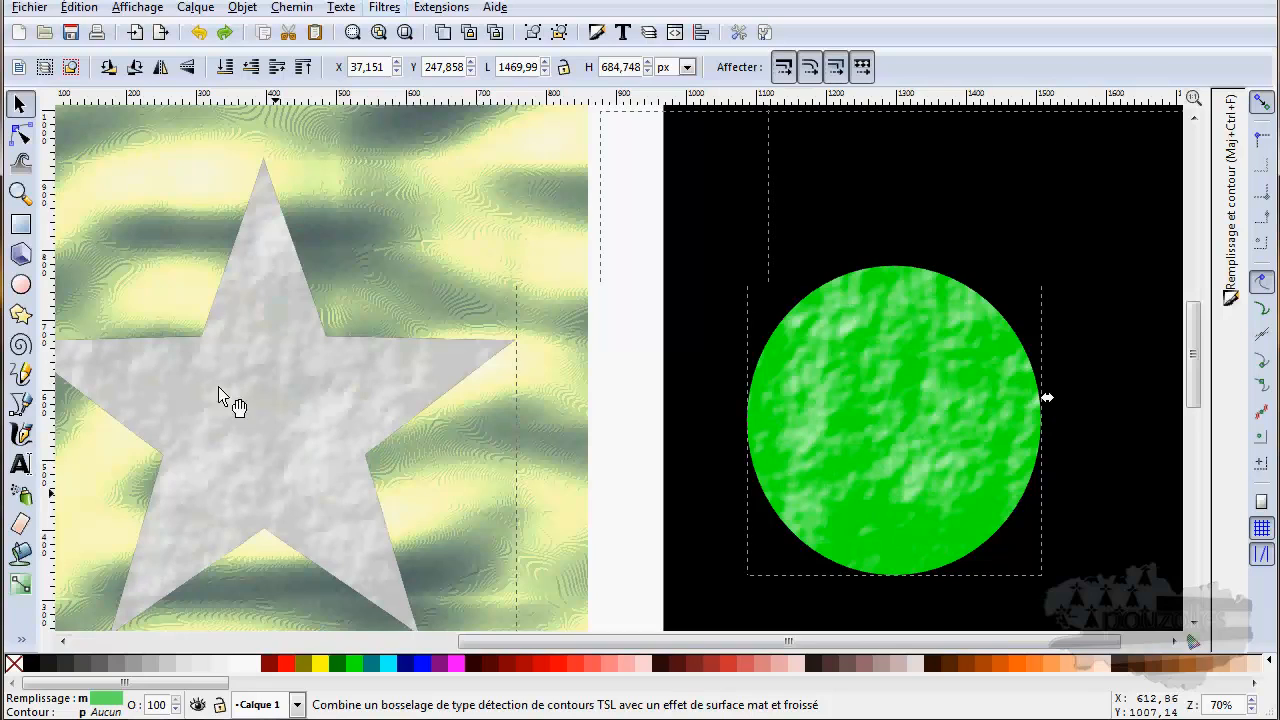
shift+click(265, 388)
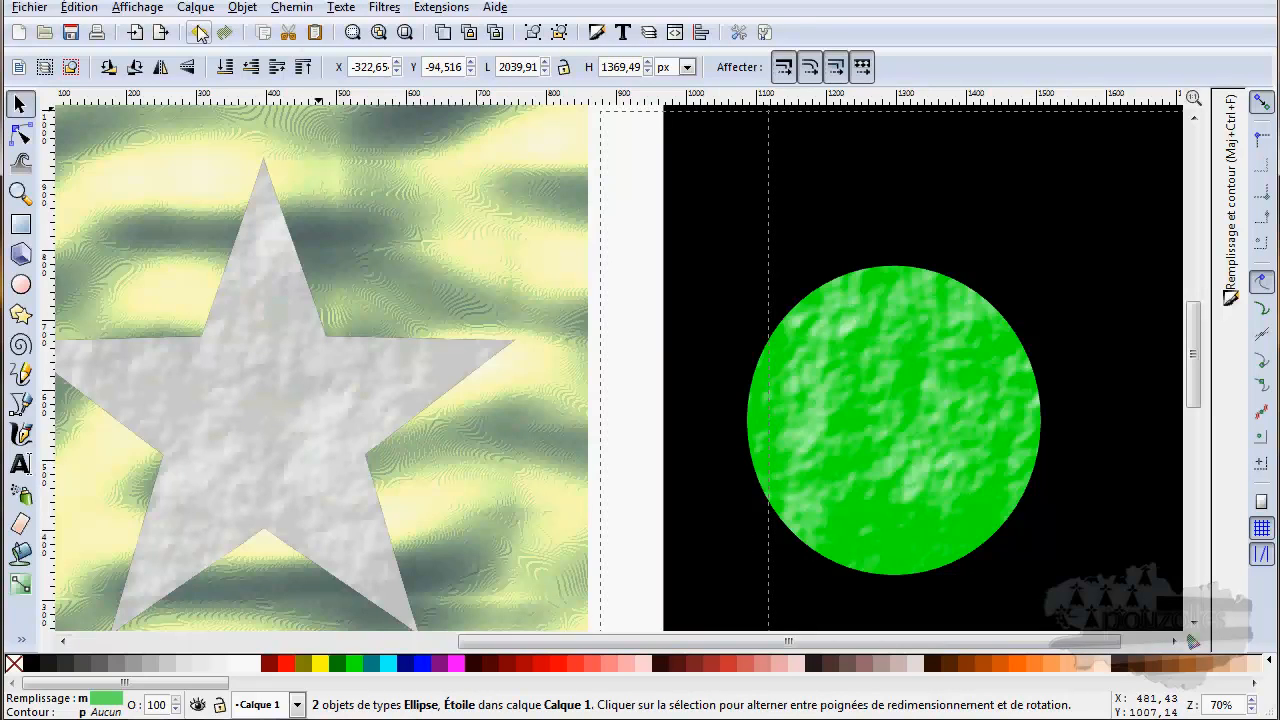
Apply the Verni ridé filter to the selected star and circle.
click(383, 8)
mouse_move(455, 68)
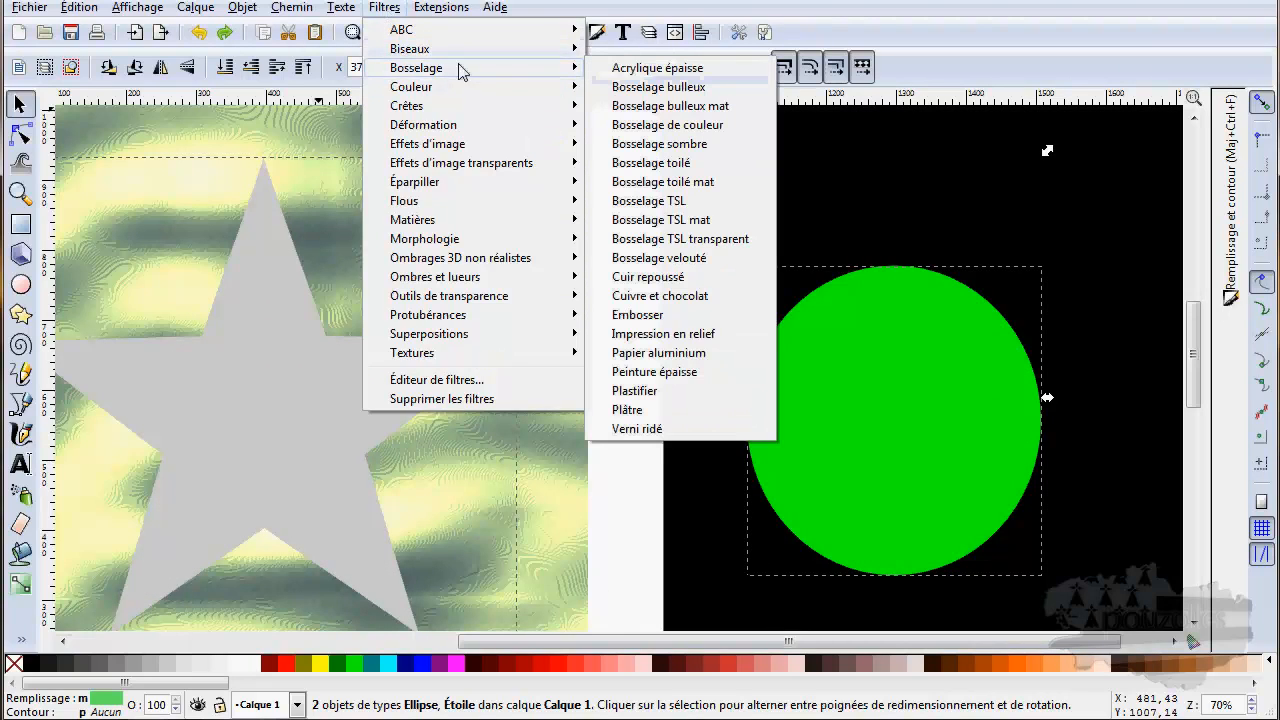
click(640, 430)
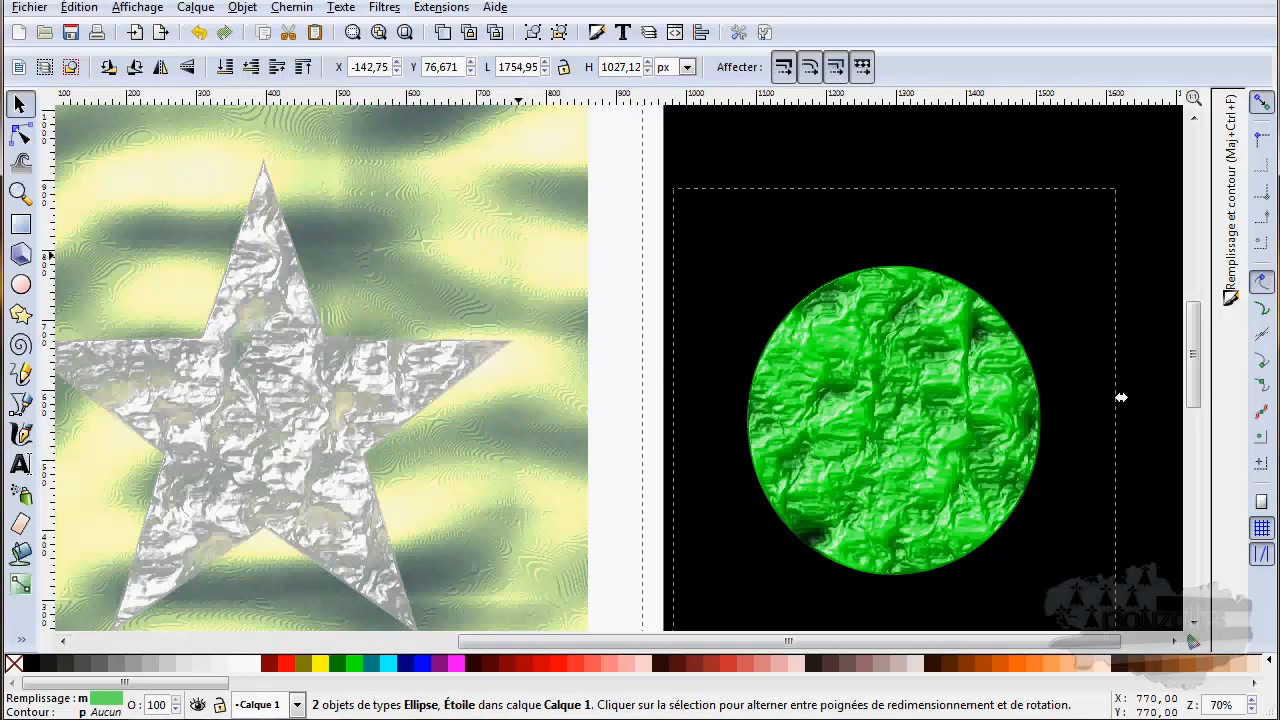
click(384, 7)
mouse_move(440, 75)
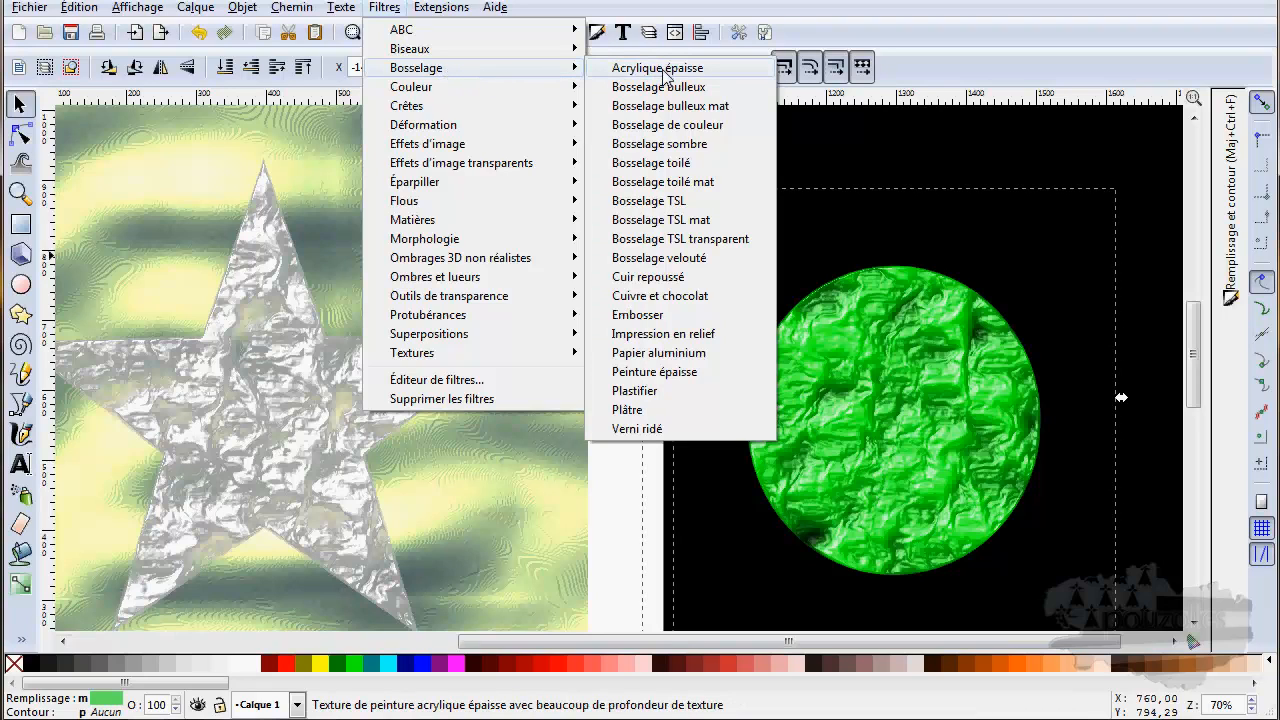
click(624, 520)
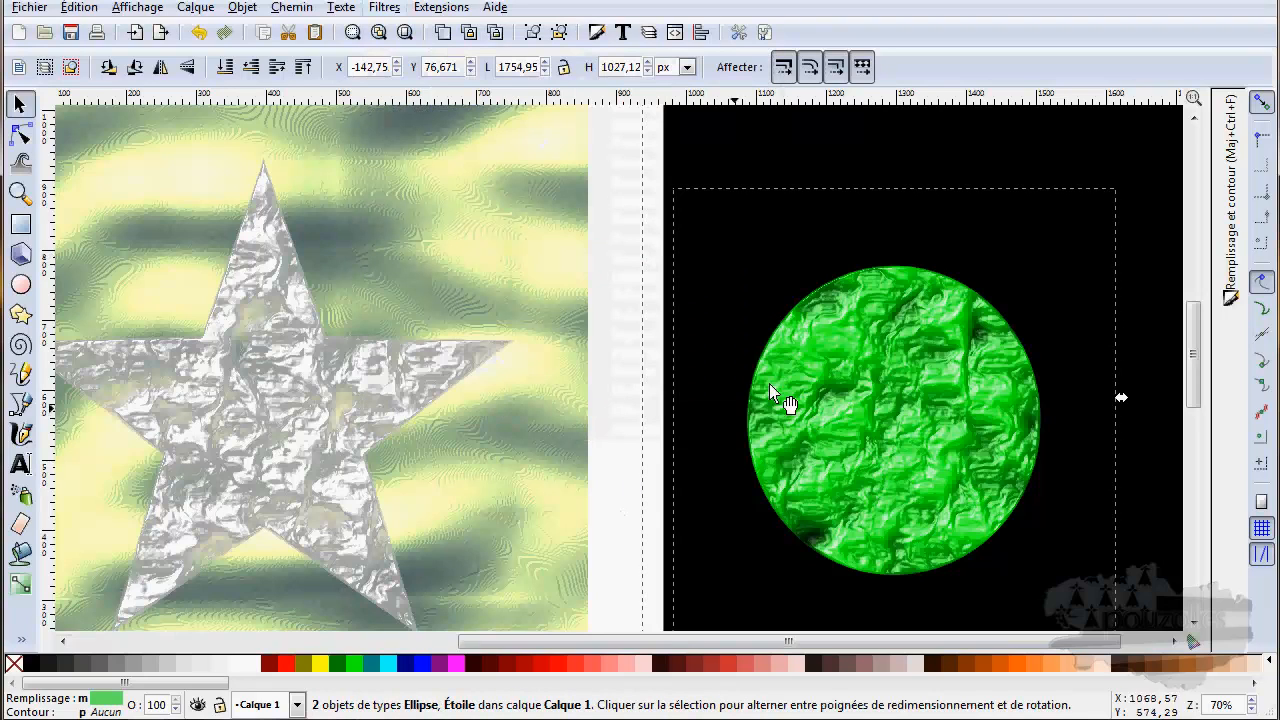
Undo the Verni ridé filter and duplicate the selected star and circle.
click(197, 33)
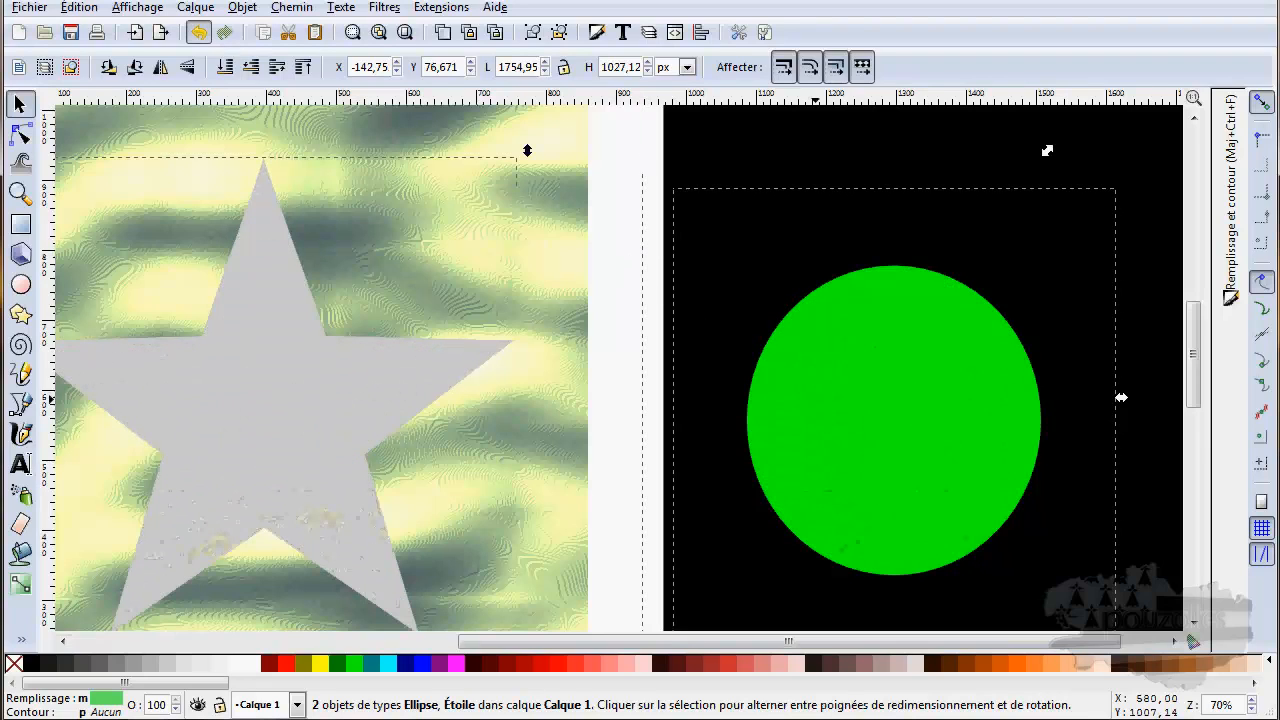
right_click(870, 388)
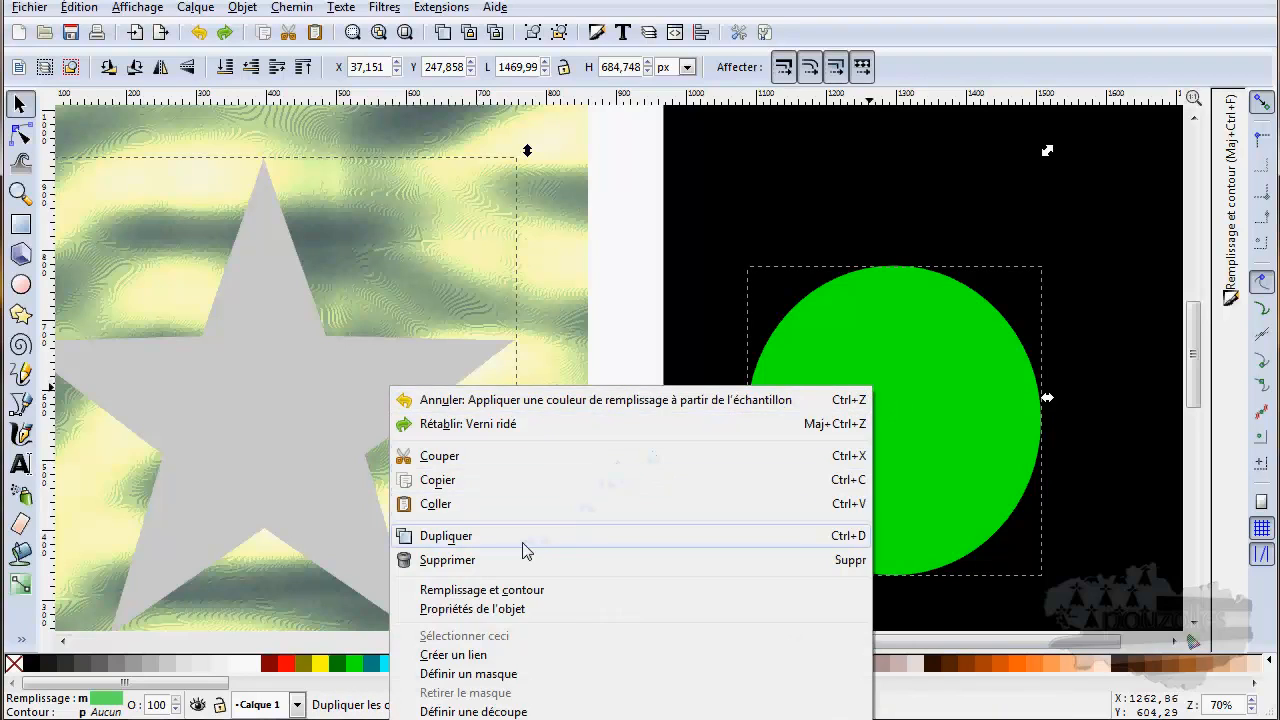
click(610, 536)
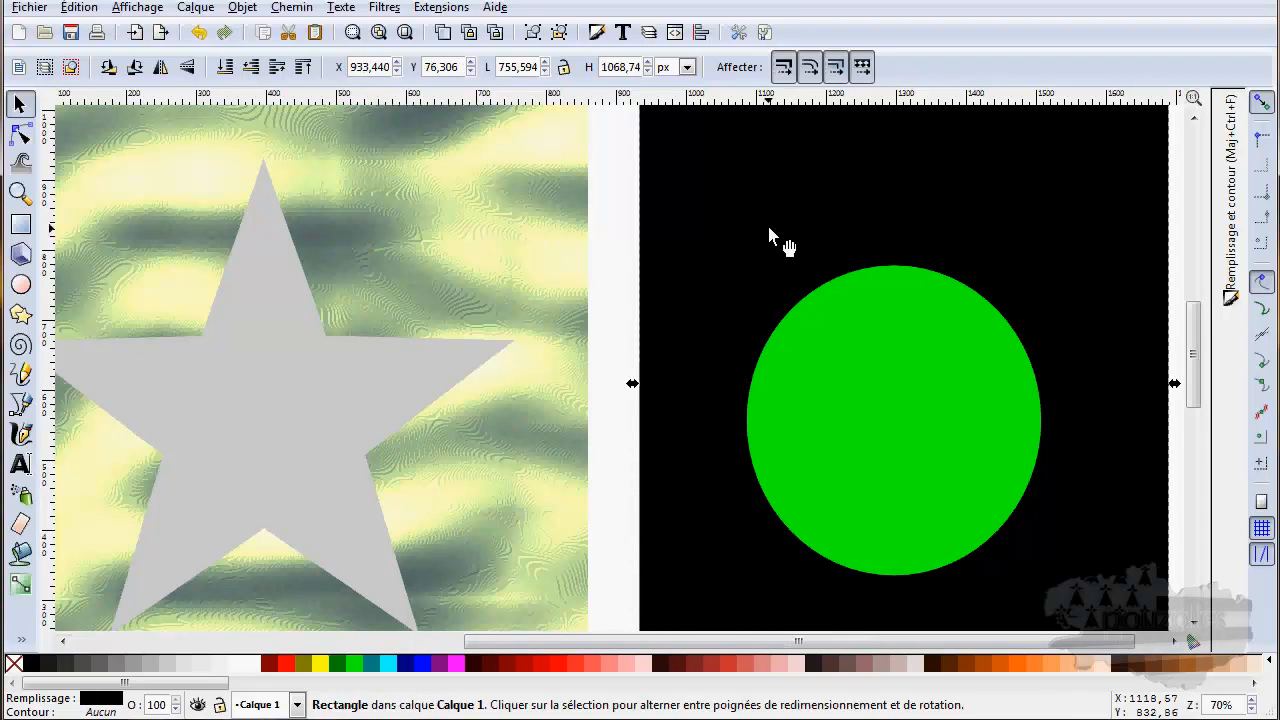
Separate the two overlapping green circles, placing one in the upper part and one in the lower part of the black rectangle.
click(872, 408)
drag(872, 408, 754, 254)
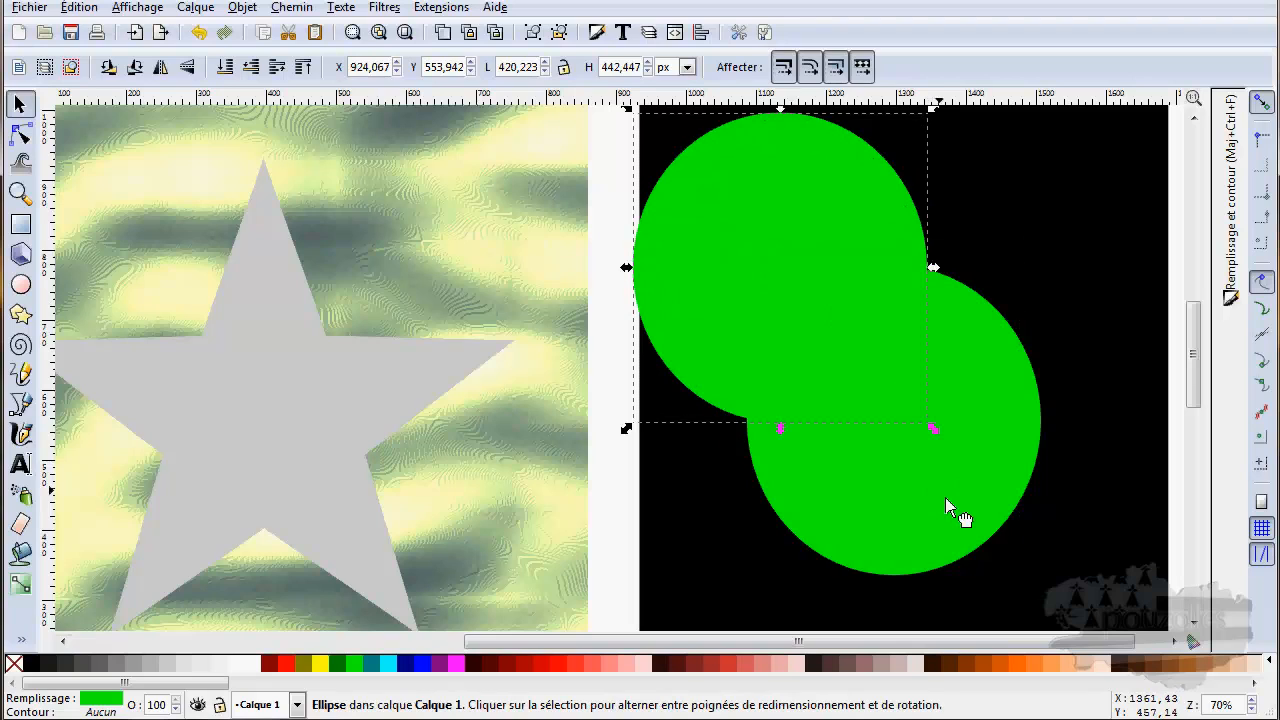
drag(941, 495, 1056, 544)
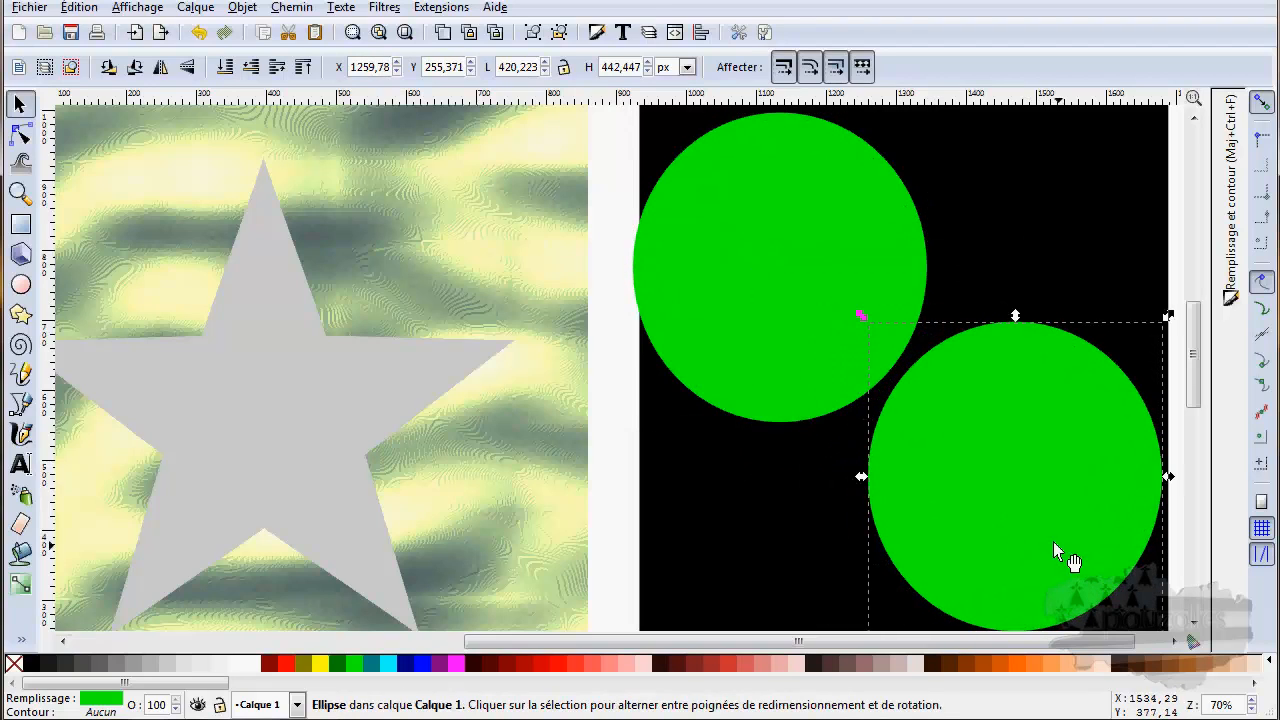
click(770, 336)
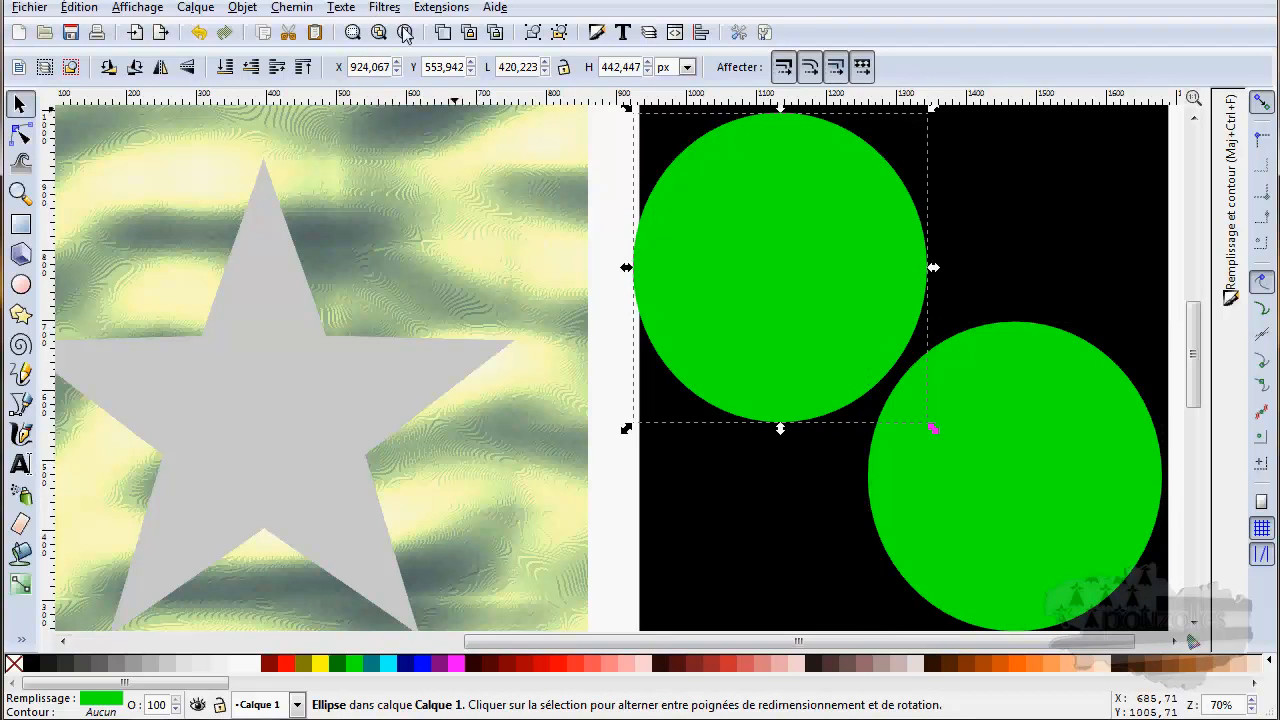
Delete the rectangle with the Papier aluminium filter and both stacked grey stars.
click(498, 236)
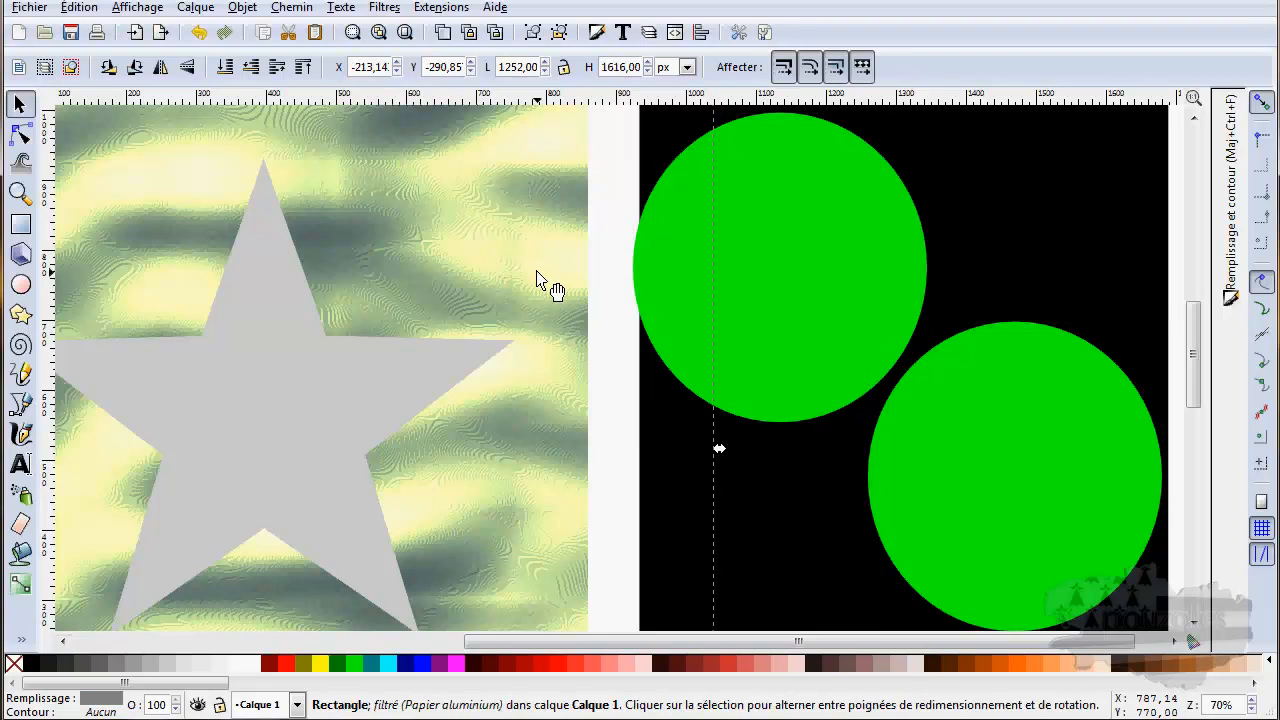
key(Delete)
click(385, 390)
key(Escape)
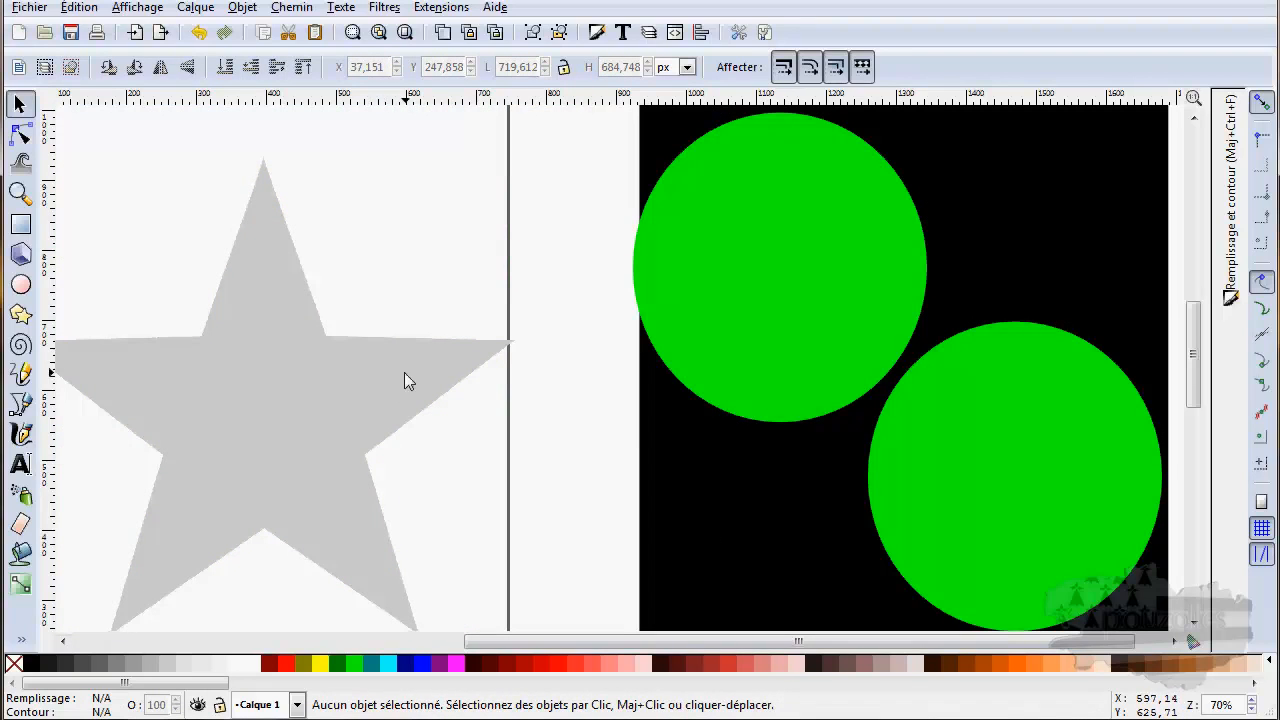
click(372, 398)
key(Delete)
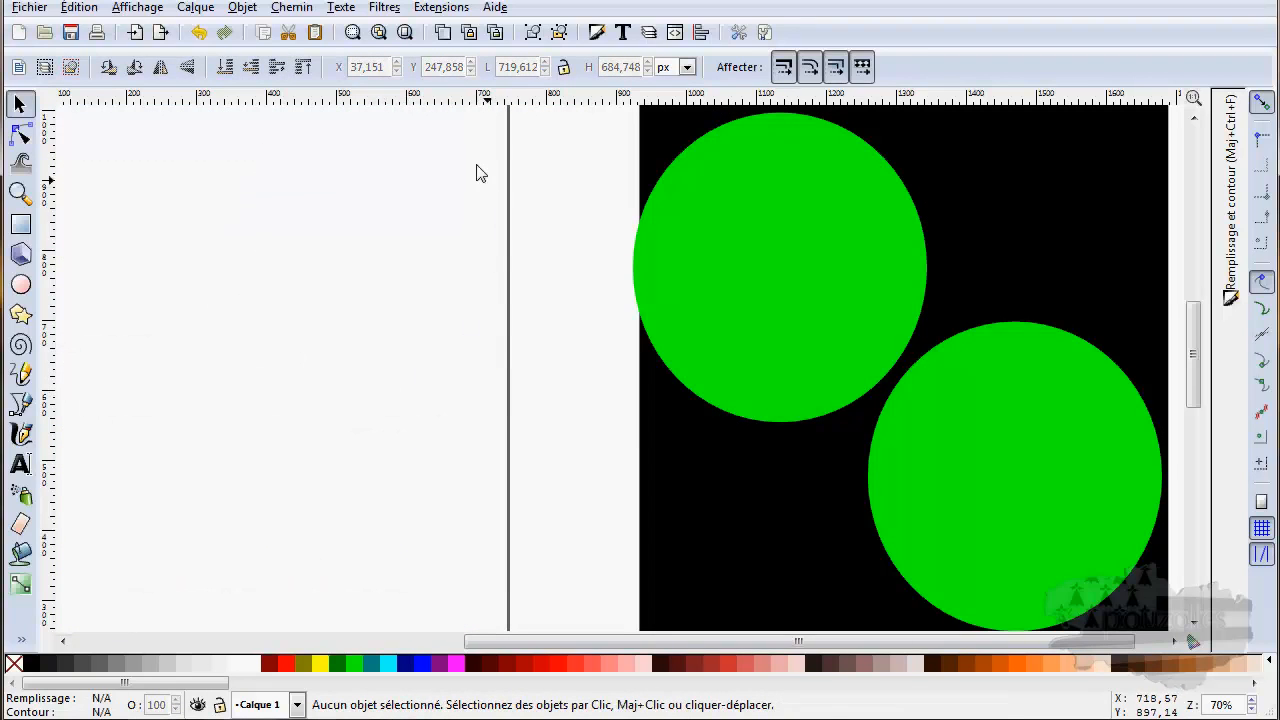
Apply the Acrylique épaisse embossing filter to the upper green circle.
click(381, 8)
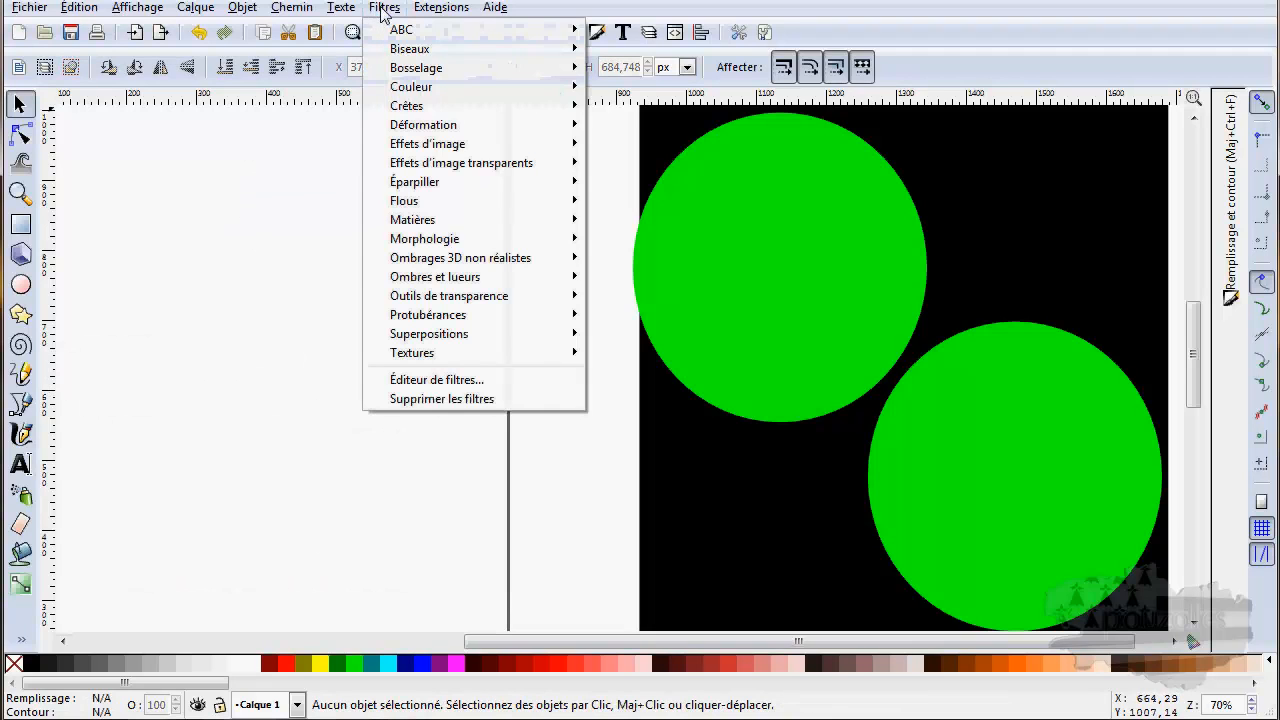
click(747, 255)
click(744, 255)
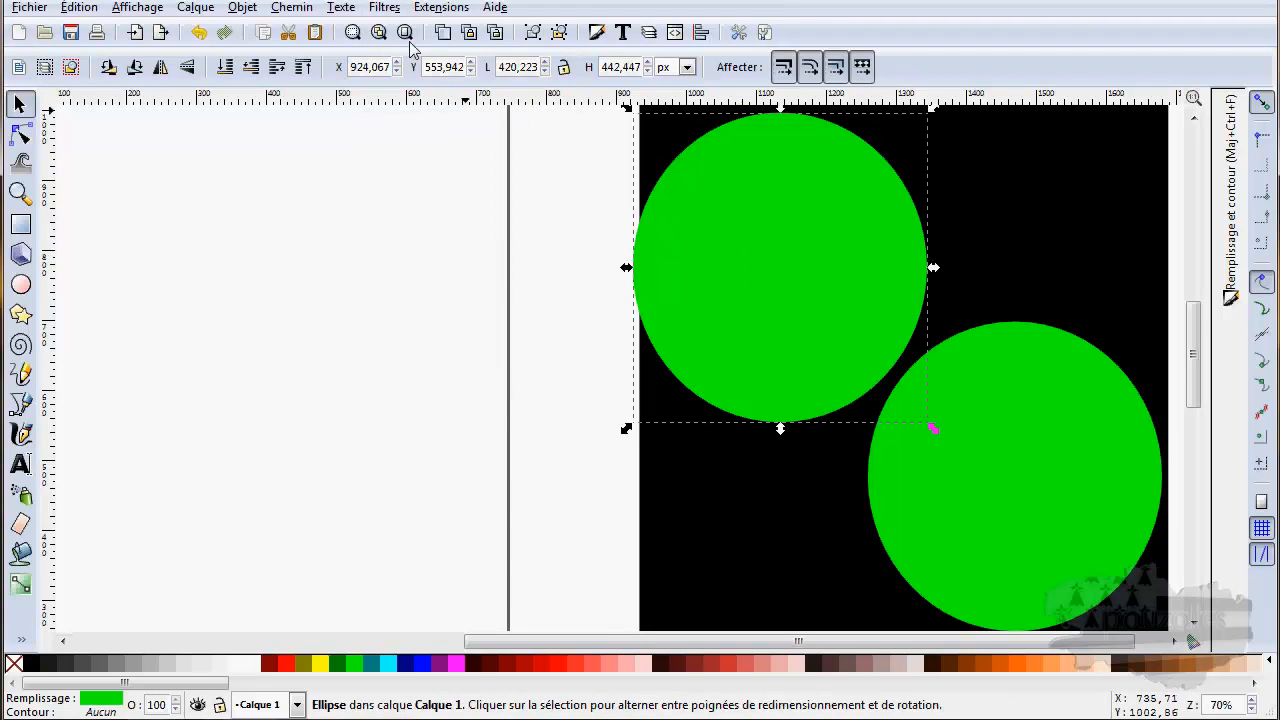
click(387, 8)
mouse_move(440, 70)
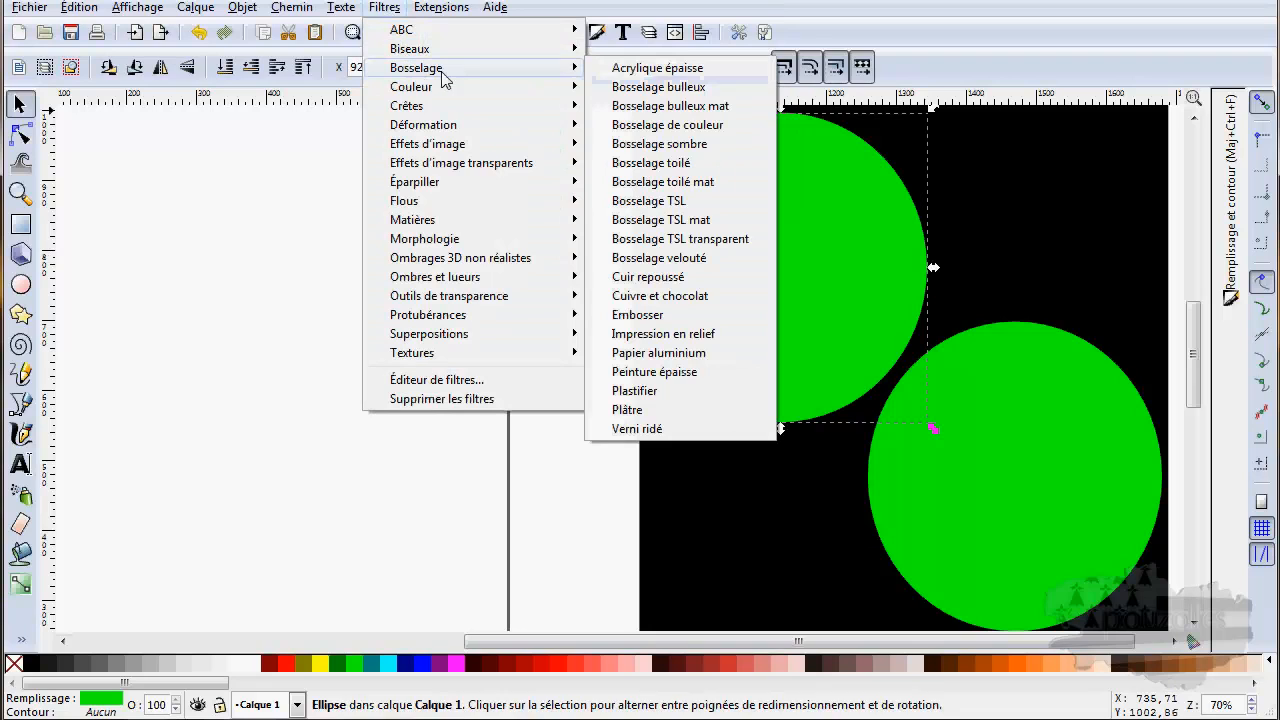
click(658, 68)
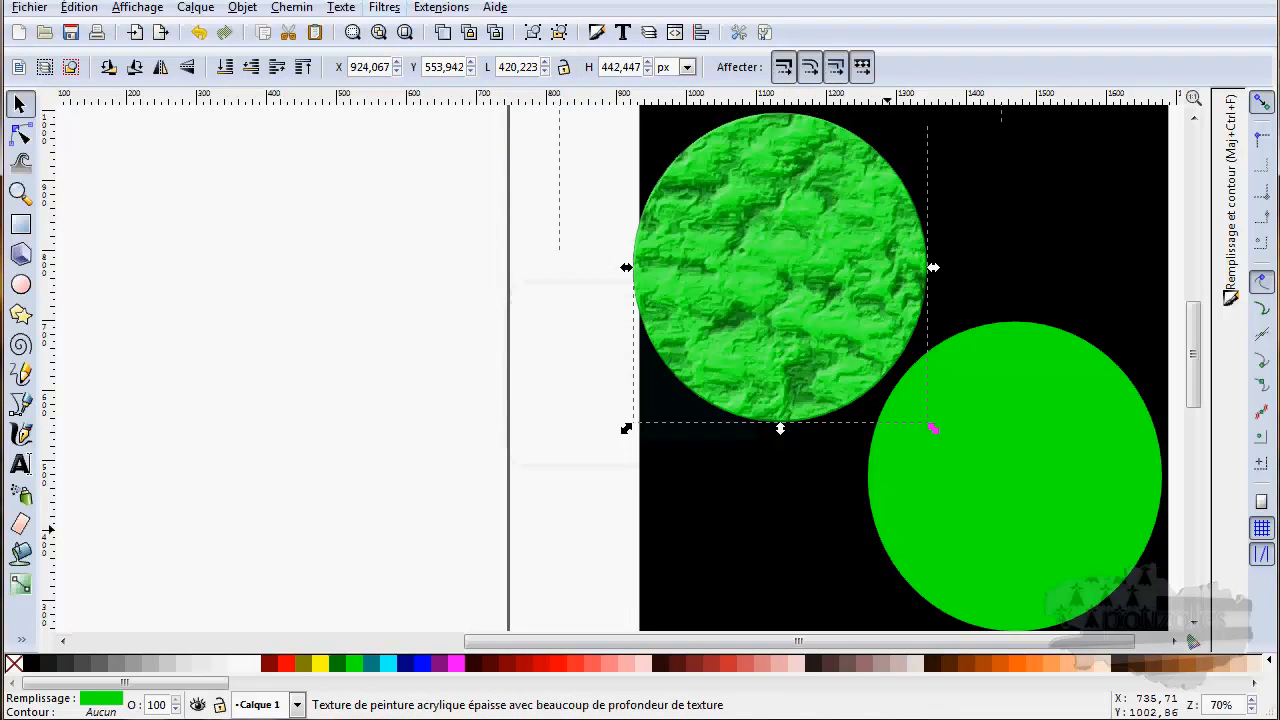
Apply the Verni ridé embossing filter to the lower green circle.
click(1062, 562)
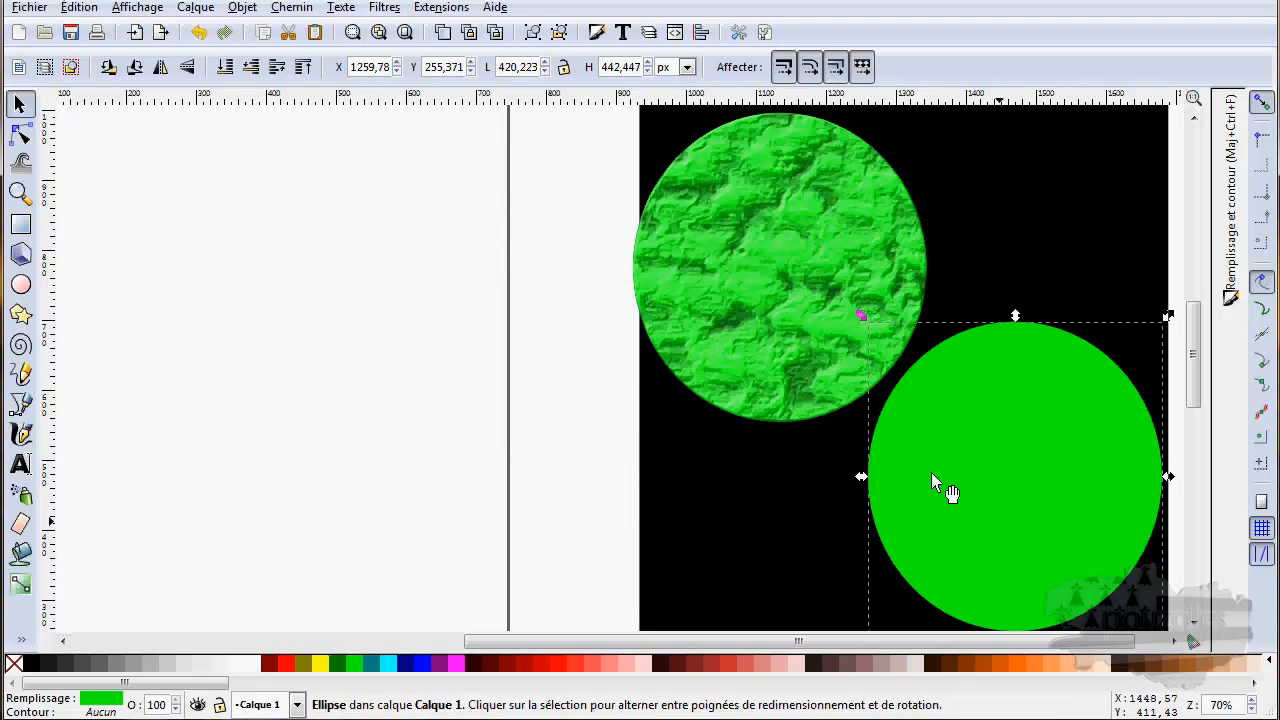
click(387, 8)
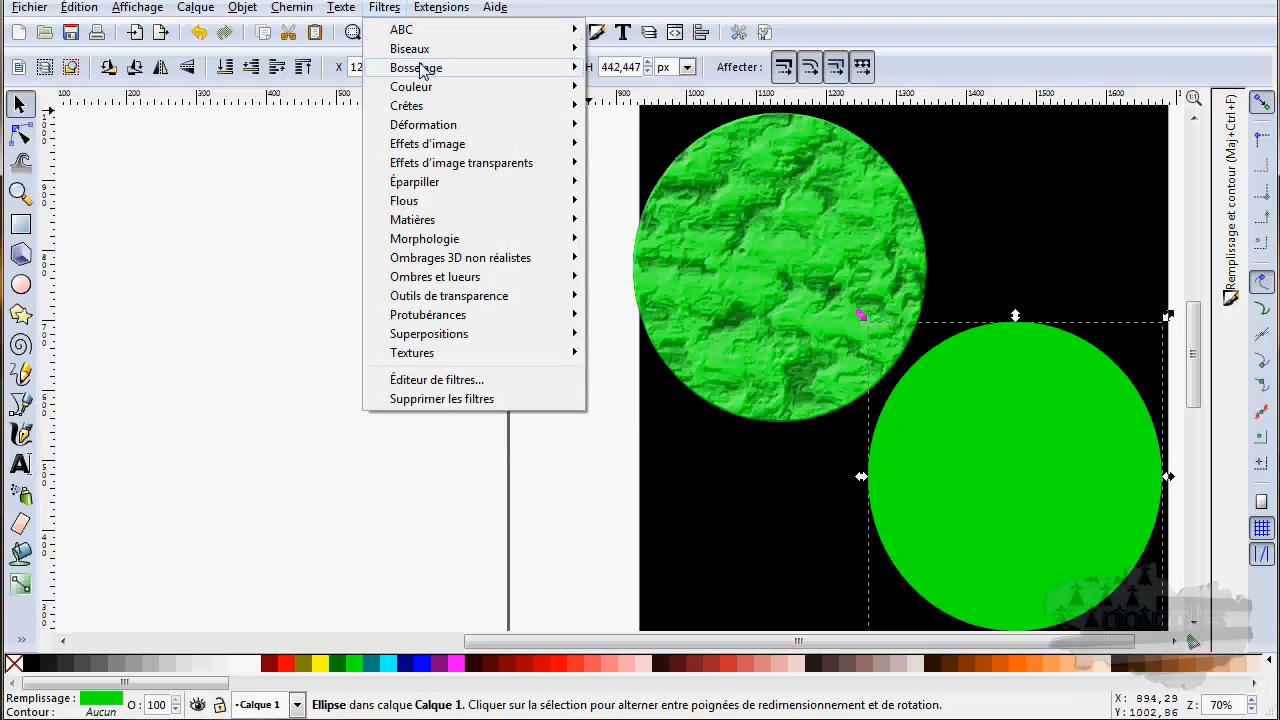
mouse_move(421, 68)
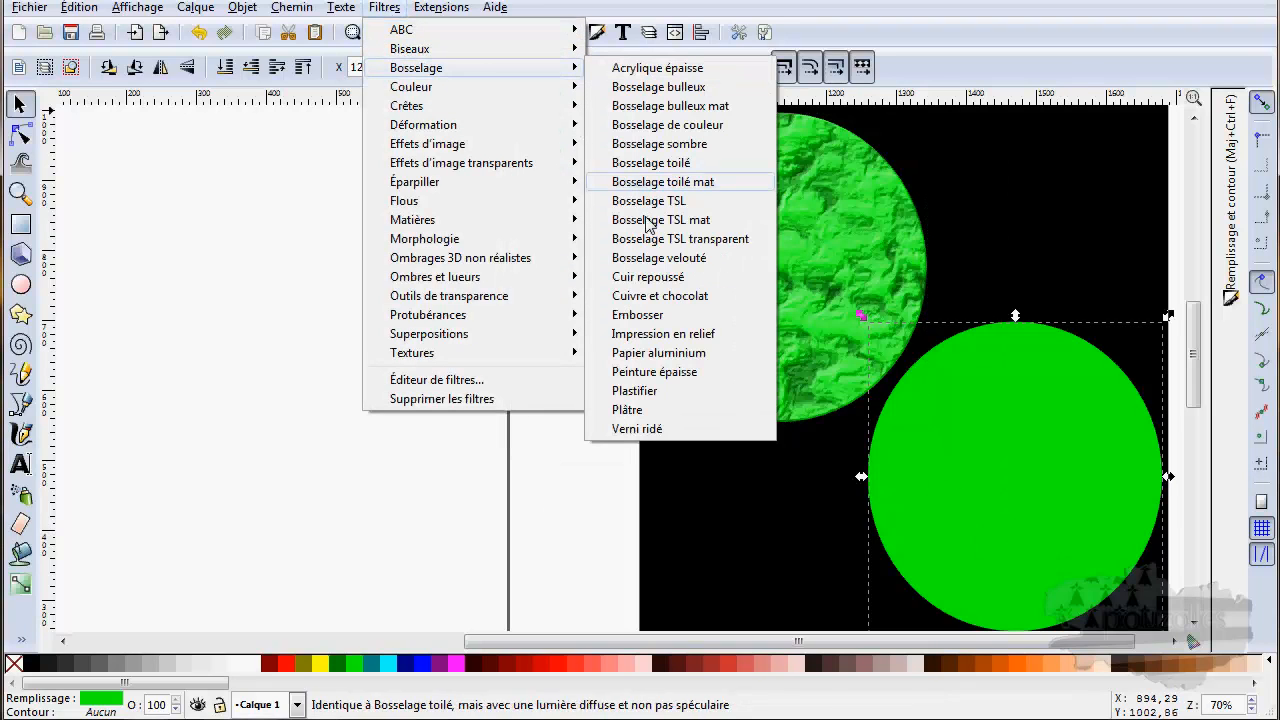
click(637, 429)
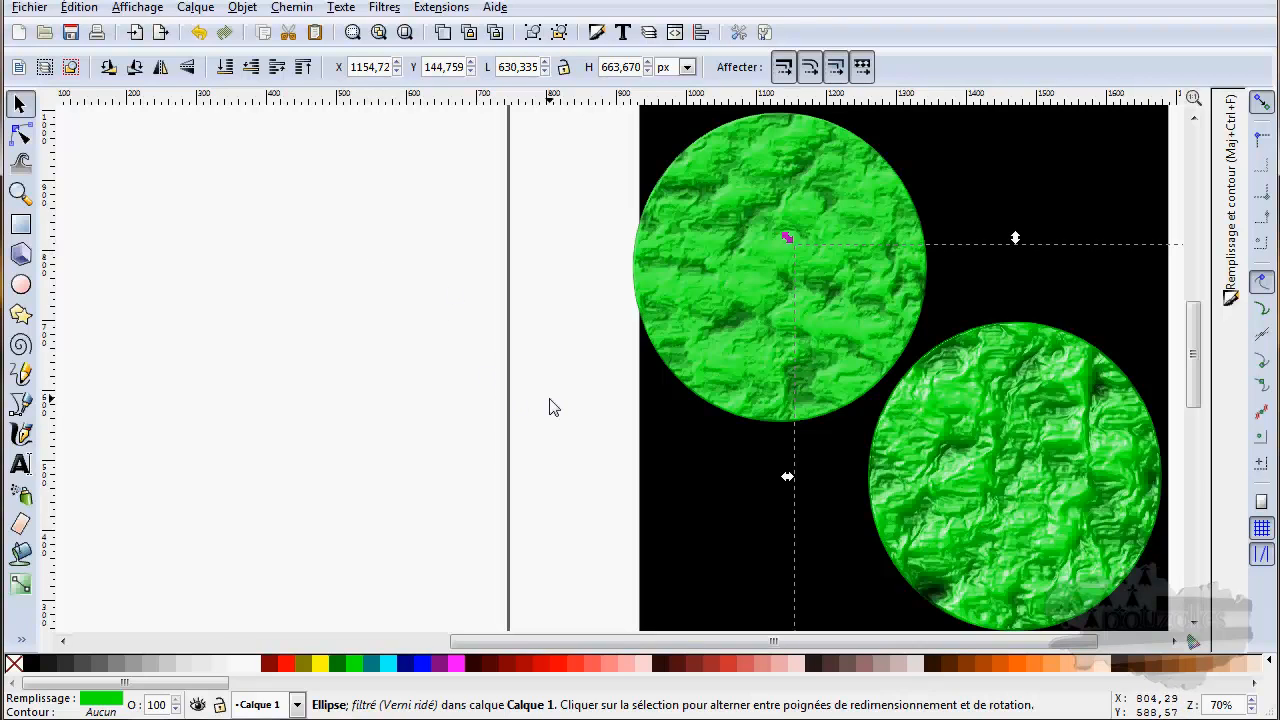
Move the Verni ridé circle off the black rectangle onto the white area, and the Acrylique épaisse circle fully inside the rectangle.
drag(565, 391, 369, 377)
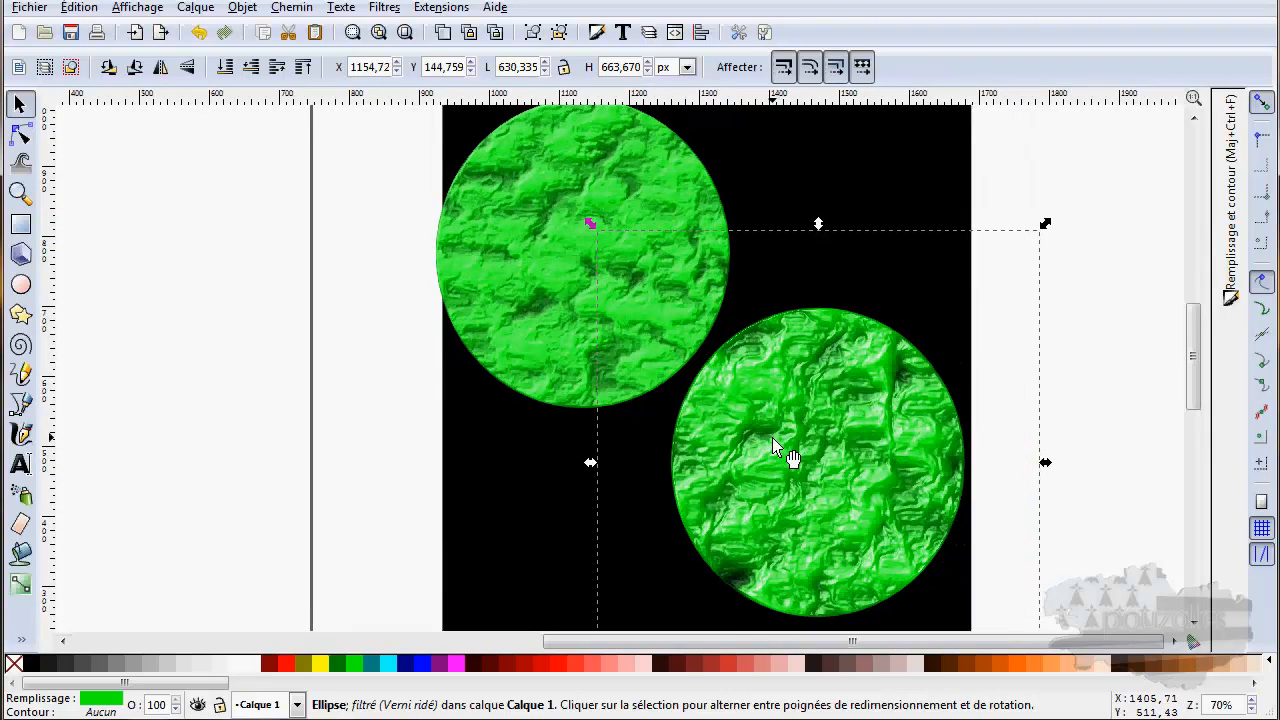
drag(772, 438, 228, 400)
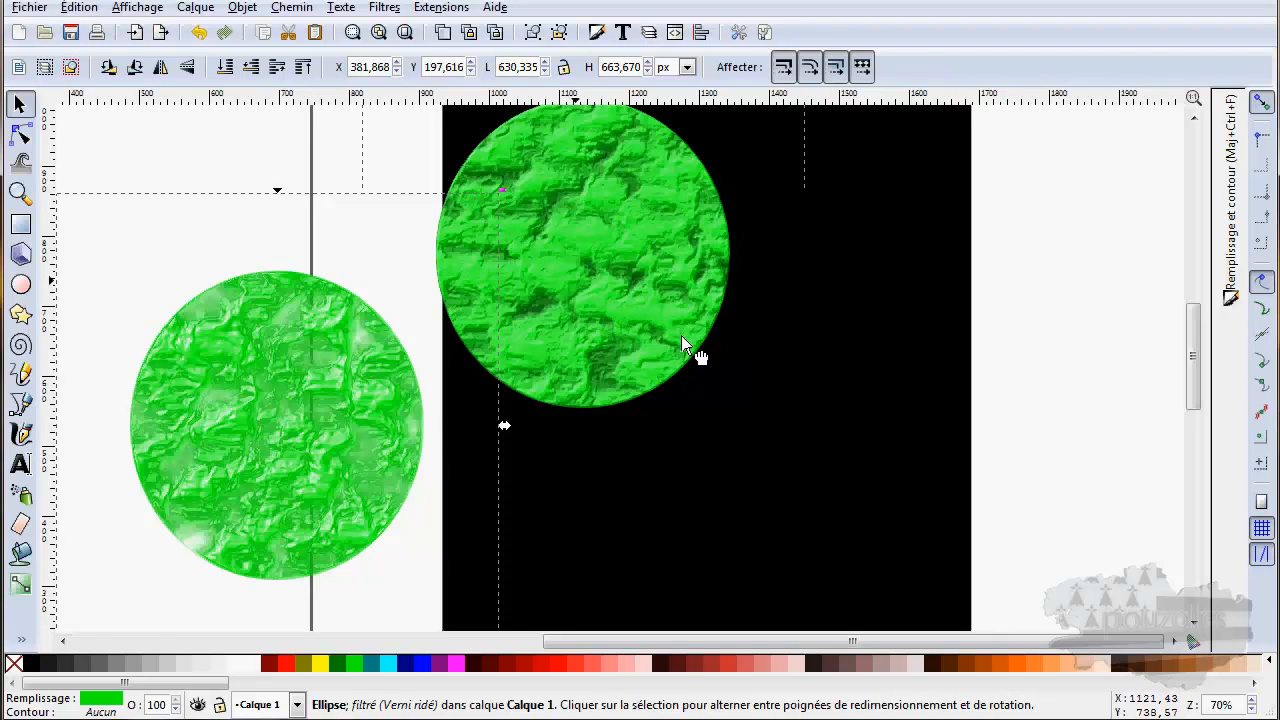
drag(682, 337, 676, 338)
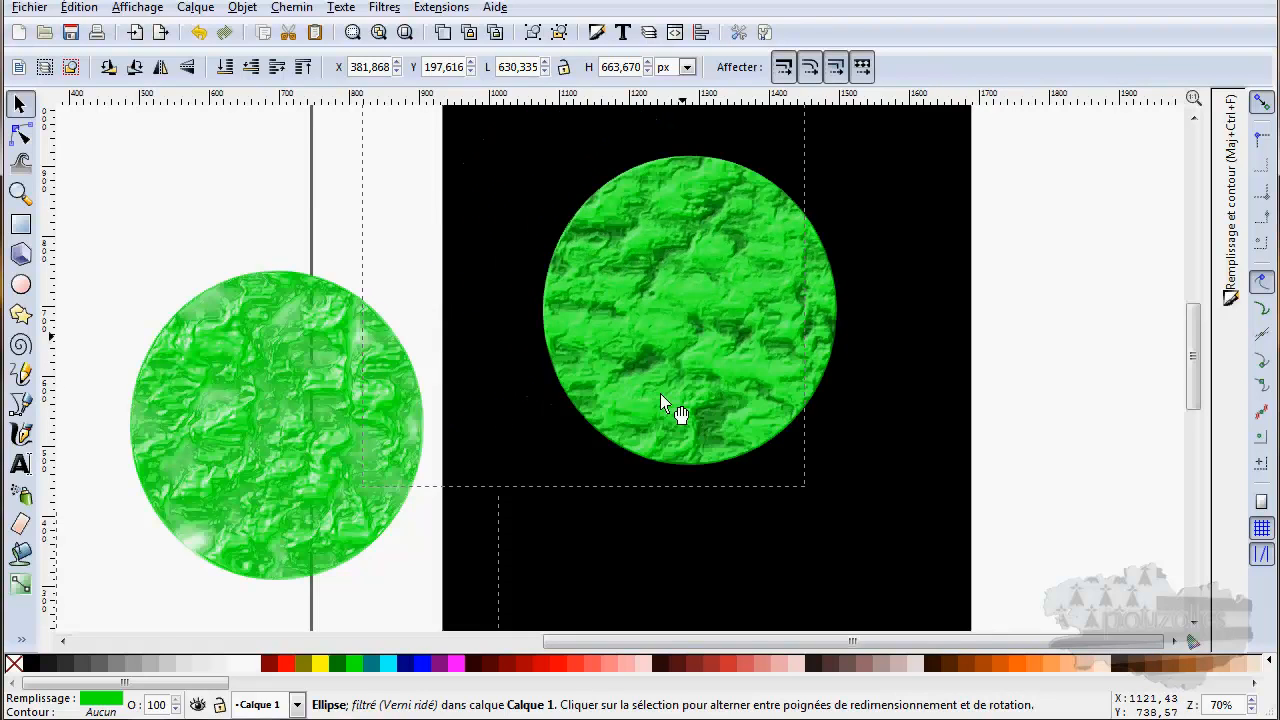
click(757, 492)
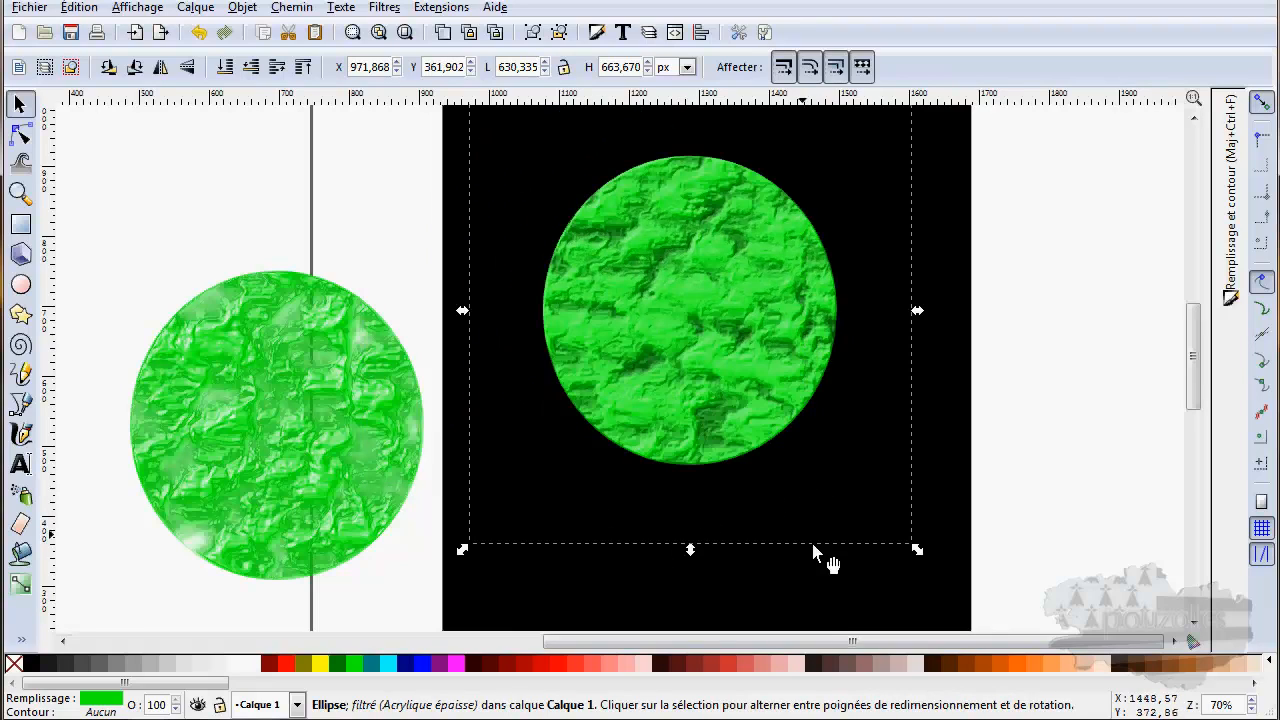